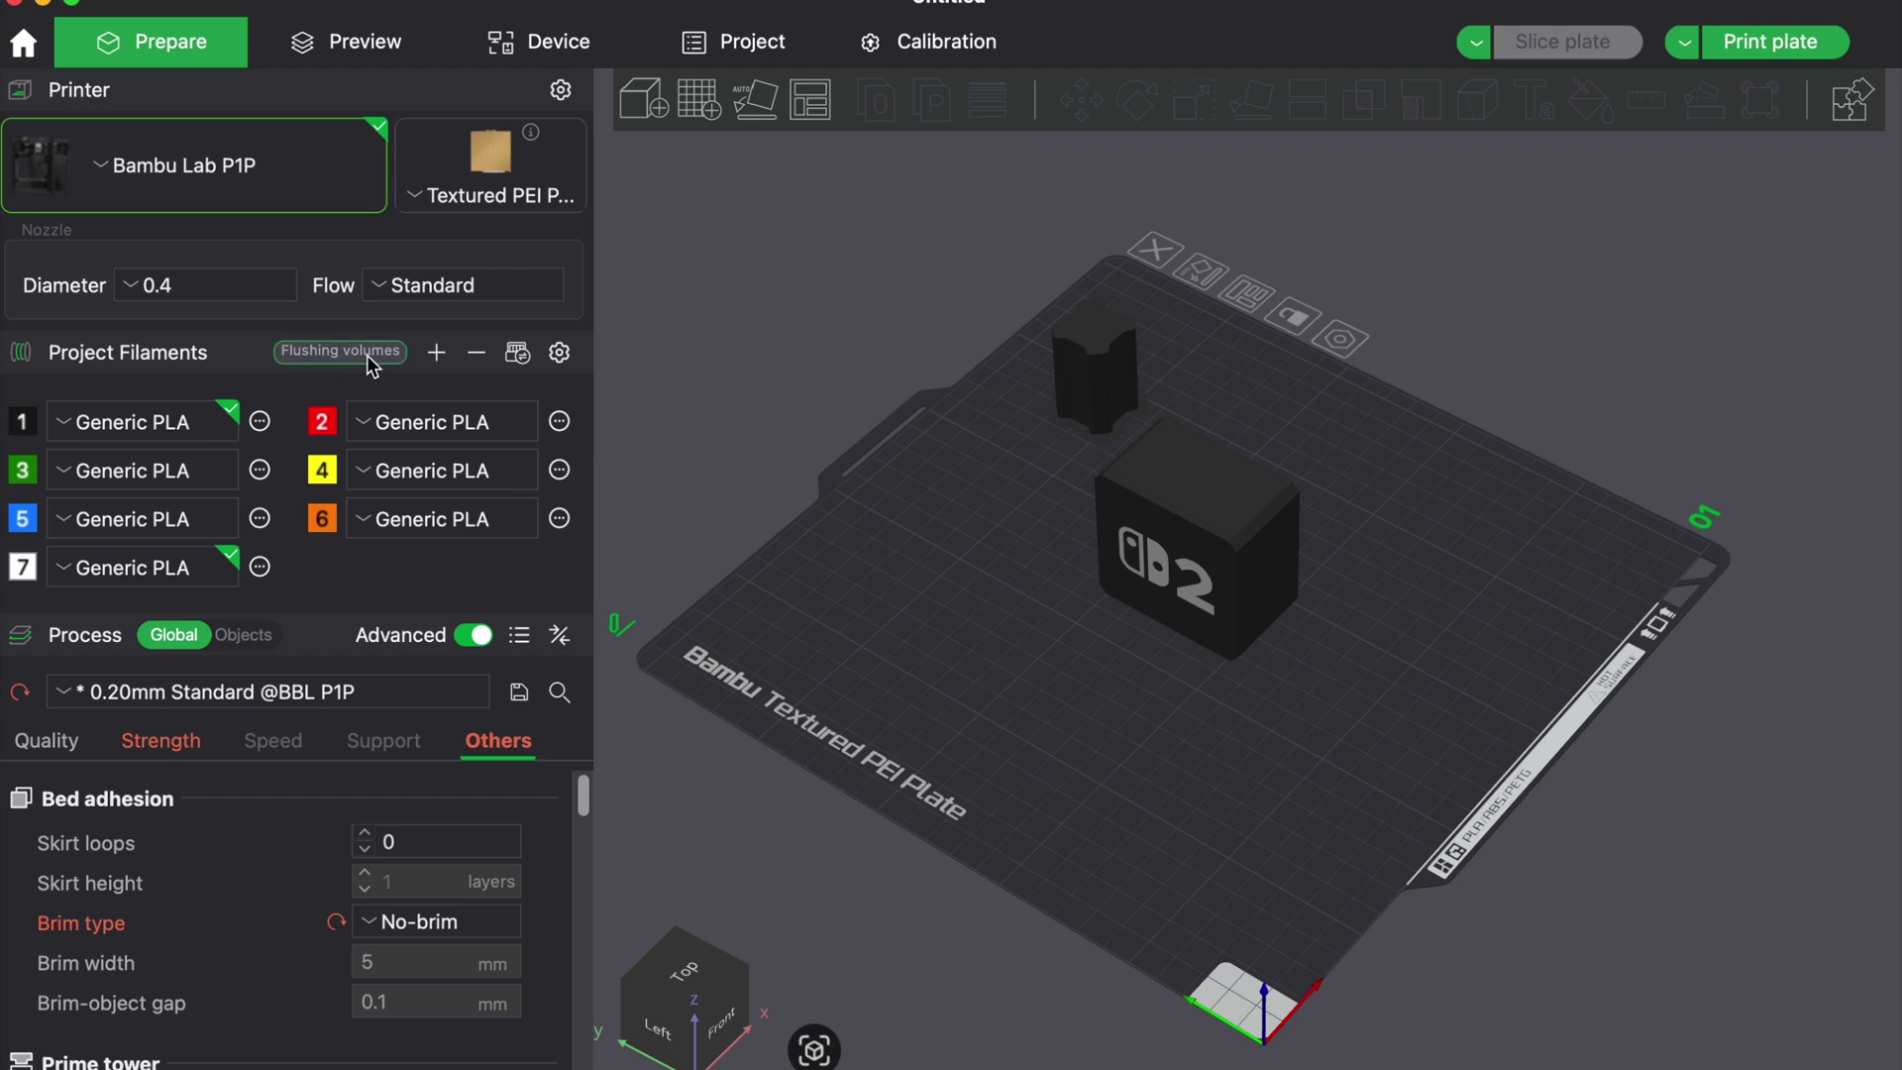
# Set the blue-to-green (5→3) flushing volume to 30.
pyautogui.click(341, 350)
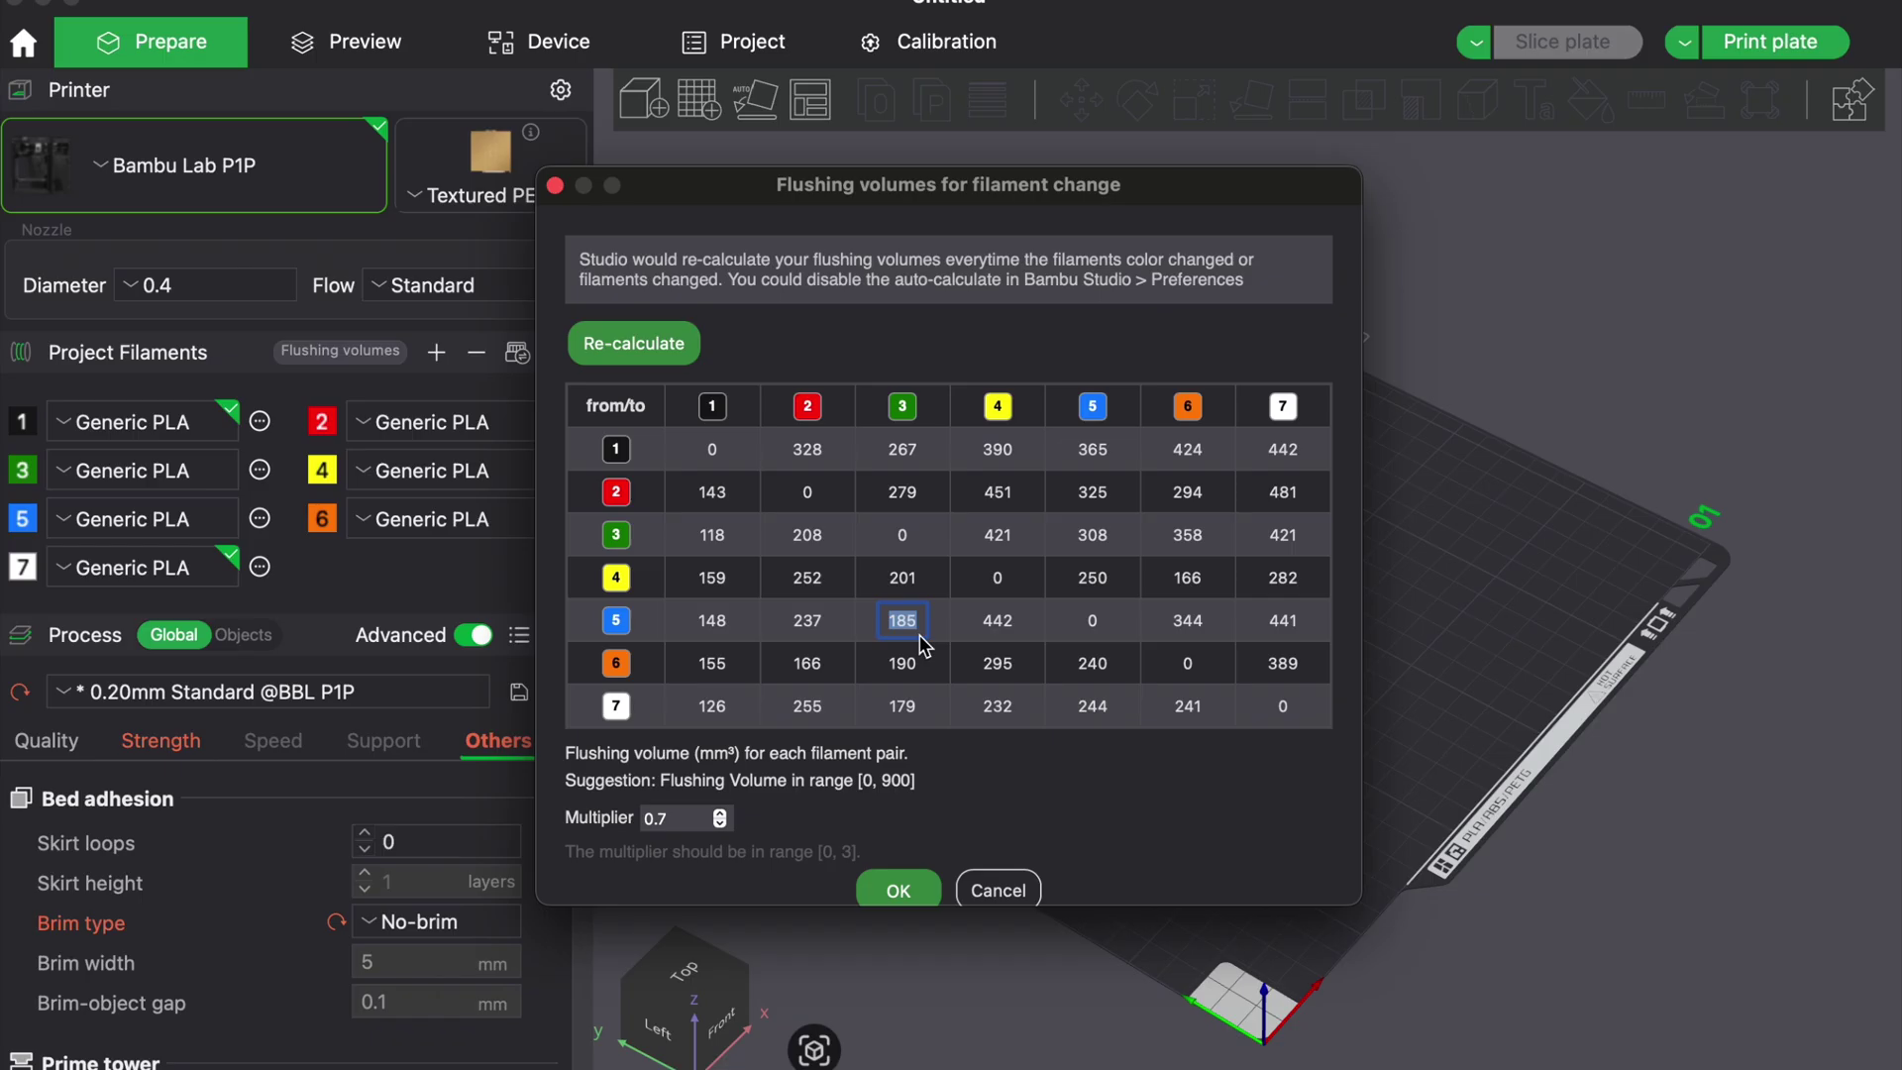
pyautogui.write('30')
pyautogui.press('Return')
# Lower the flushing multiplier to 0.1, confirm, and slice the plate.
pyautogui.click(720, 823)
pyautogui.click(720, 823)
pyautogui.click(720, 823)
pyautogui.click(720, 823)
pyautogui.click(720, 823)
pyautogui.click(720, 823)
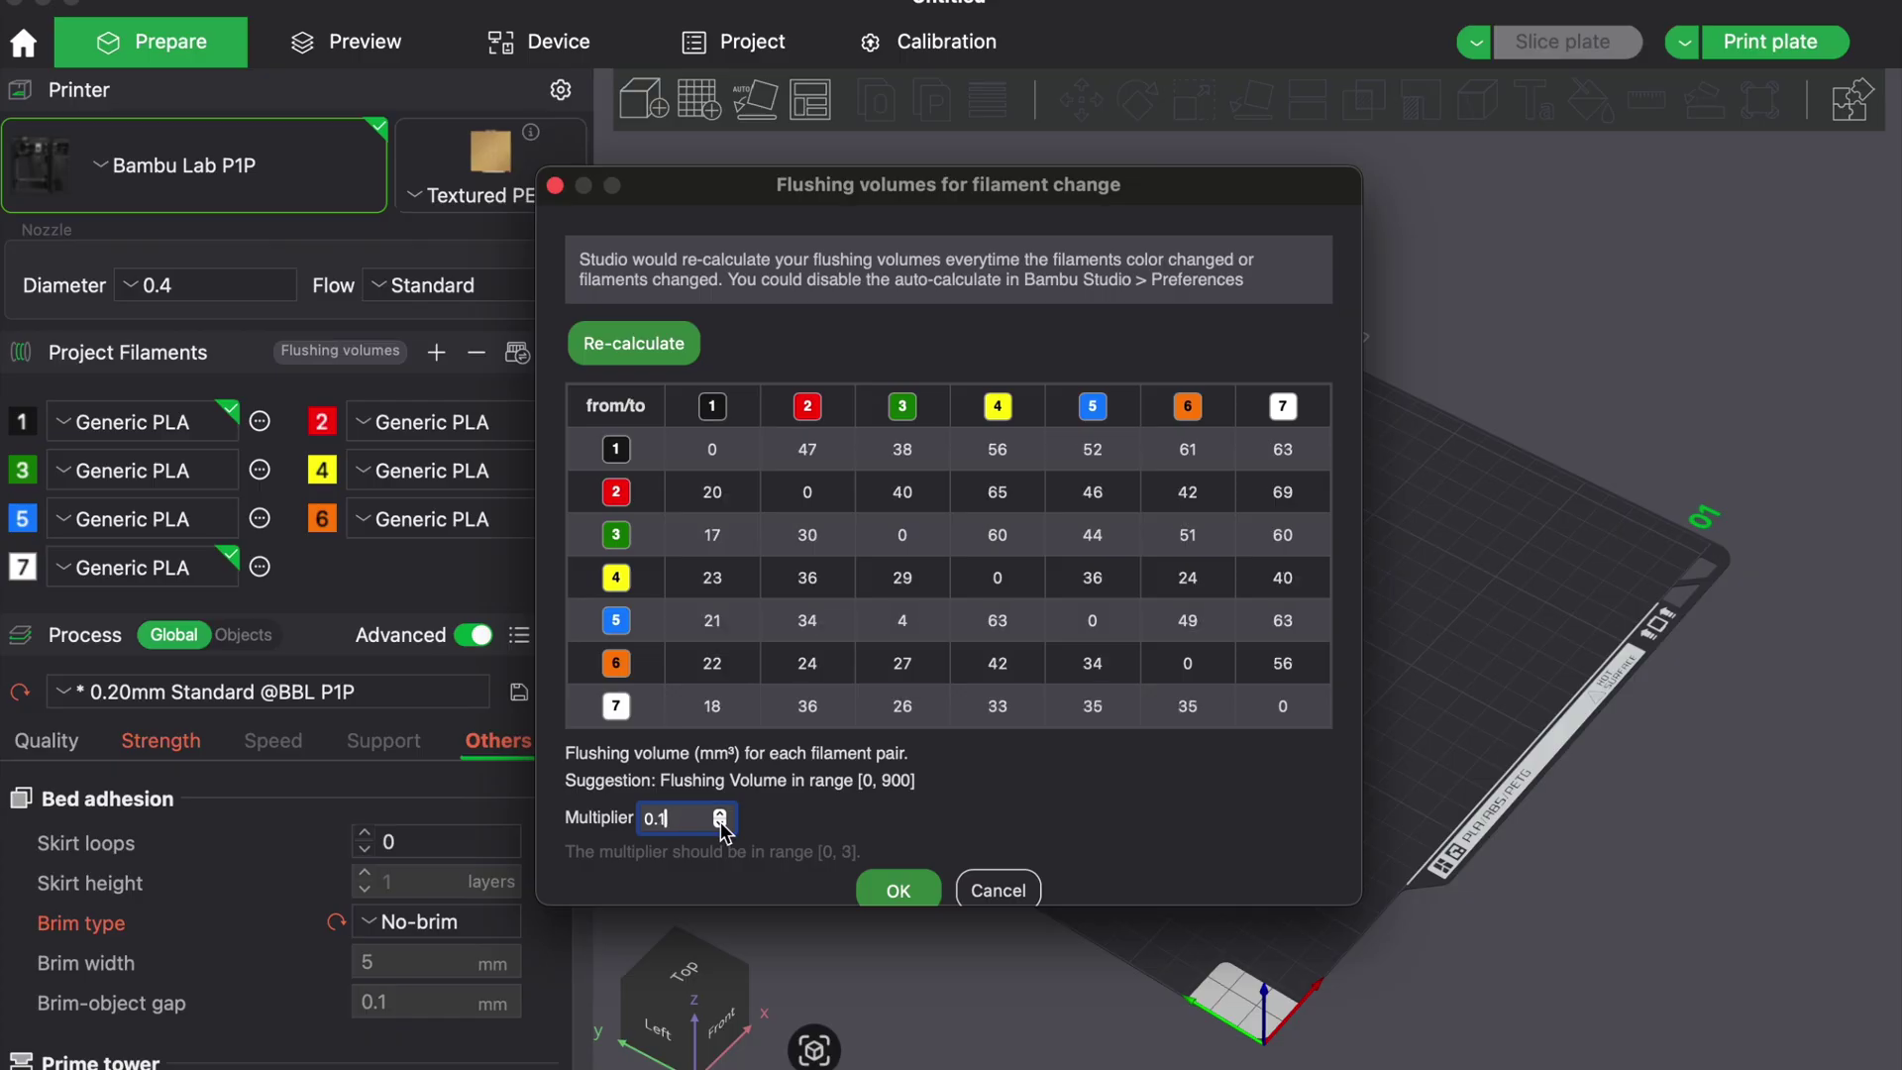
pyautogui.click(894, 891)
pyautogui.click(1559, 44)
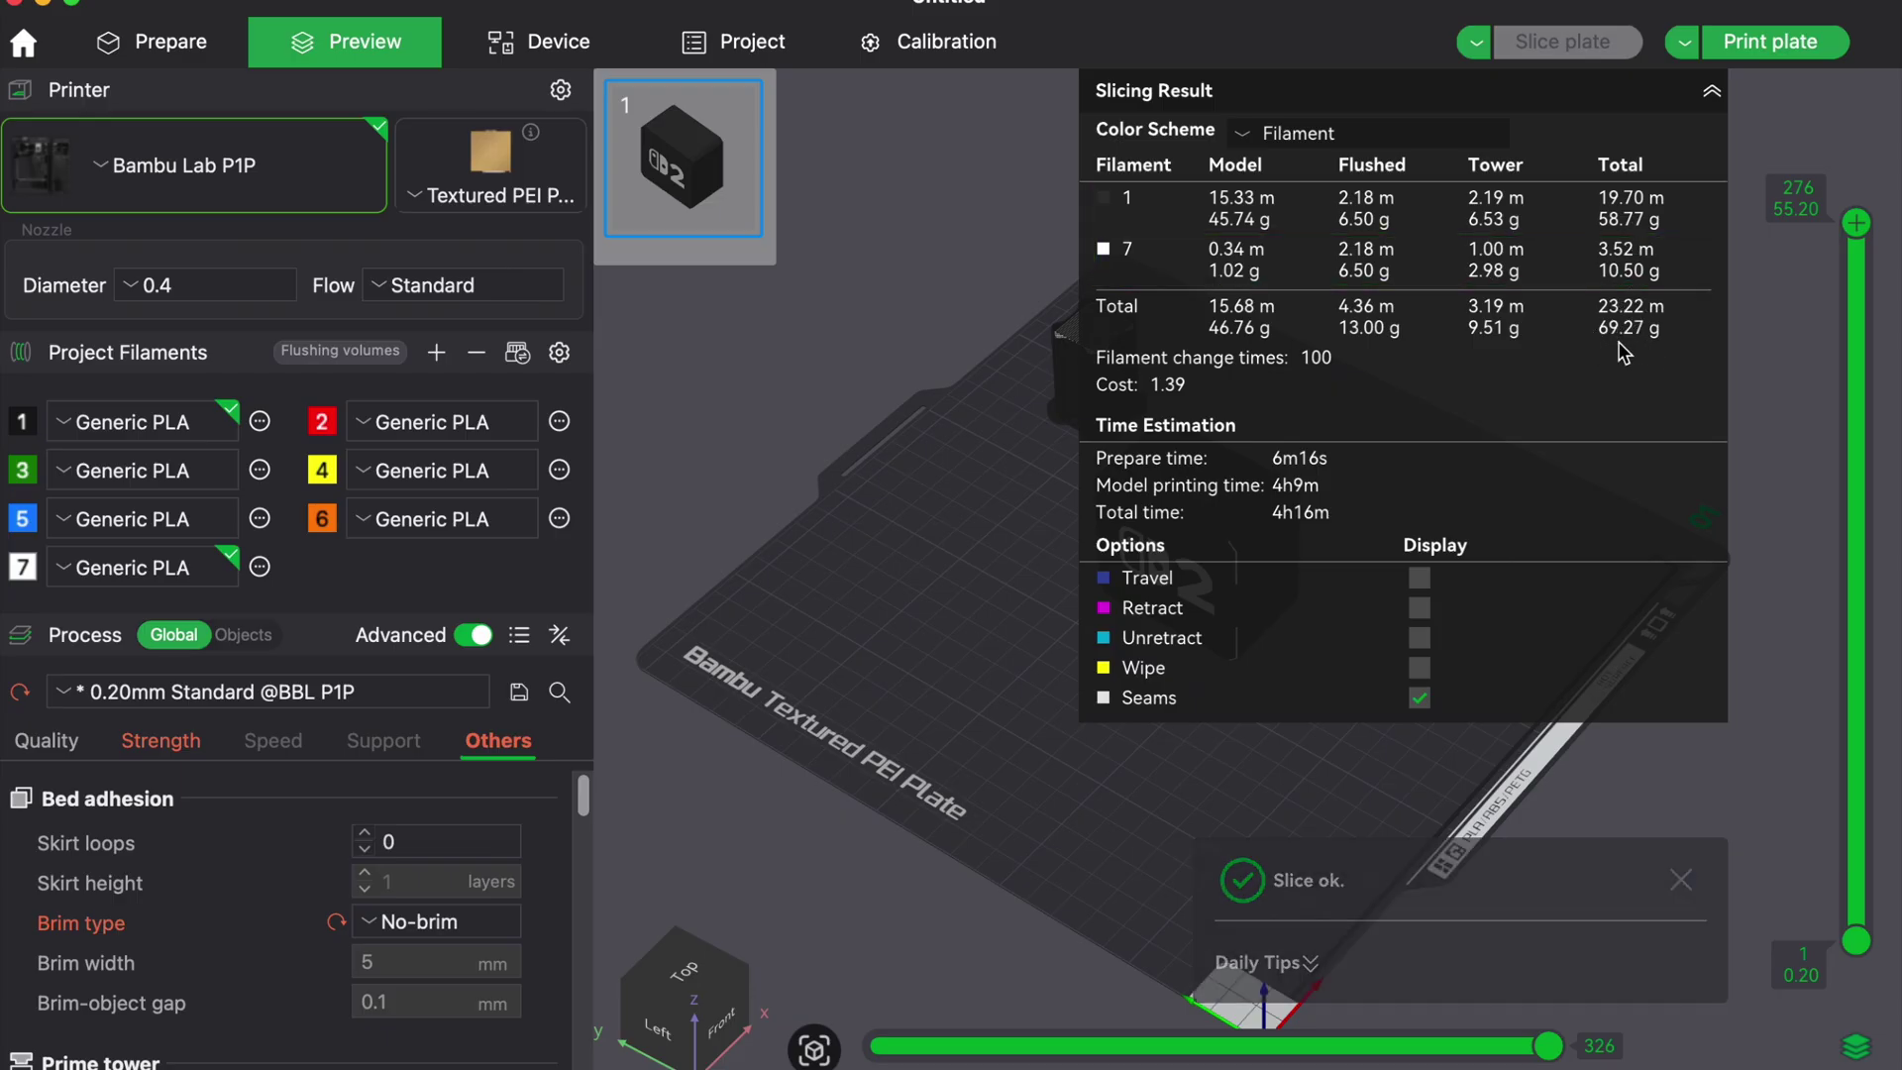
# Raise the flushing multiplier back to 0.7, re-slice, and return to the Prepare view.
pyautogui.click(366, 353)
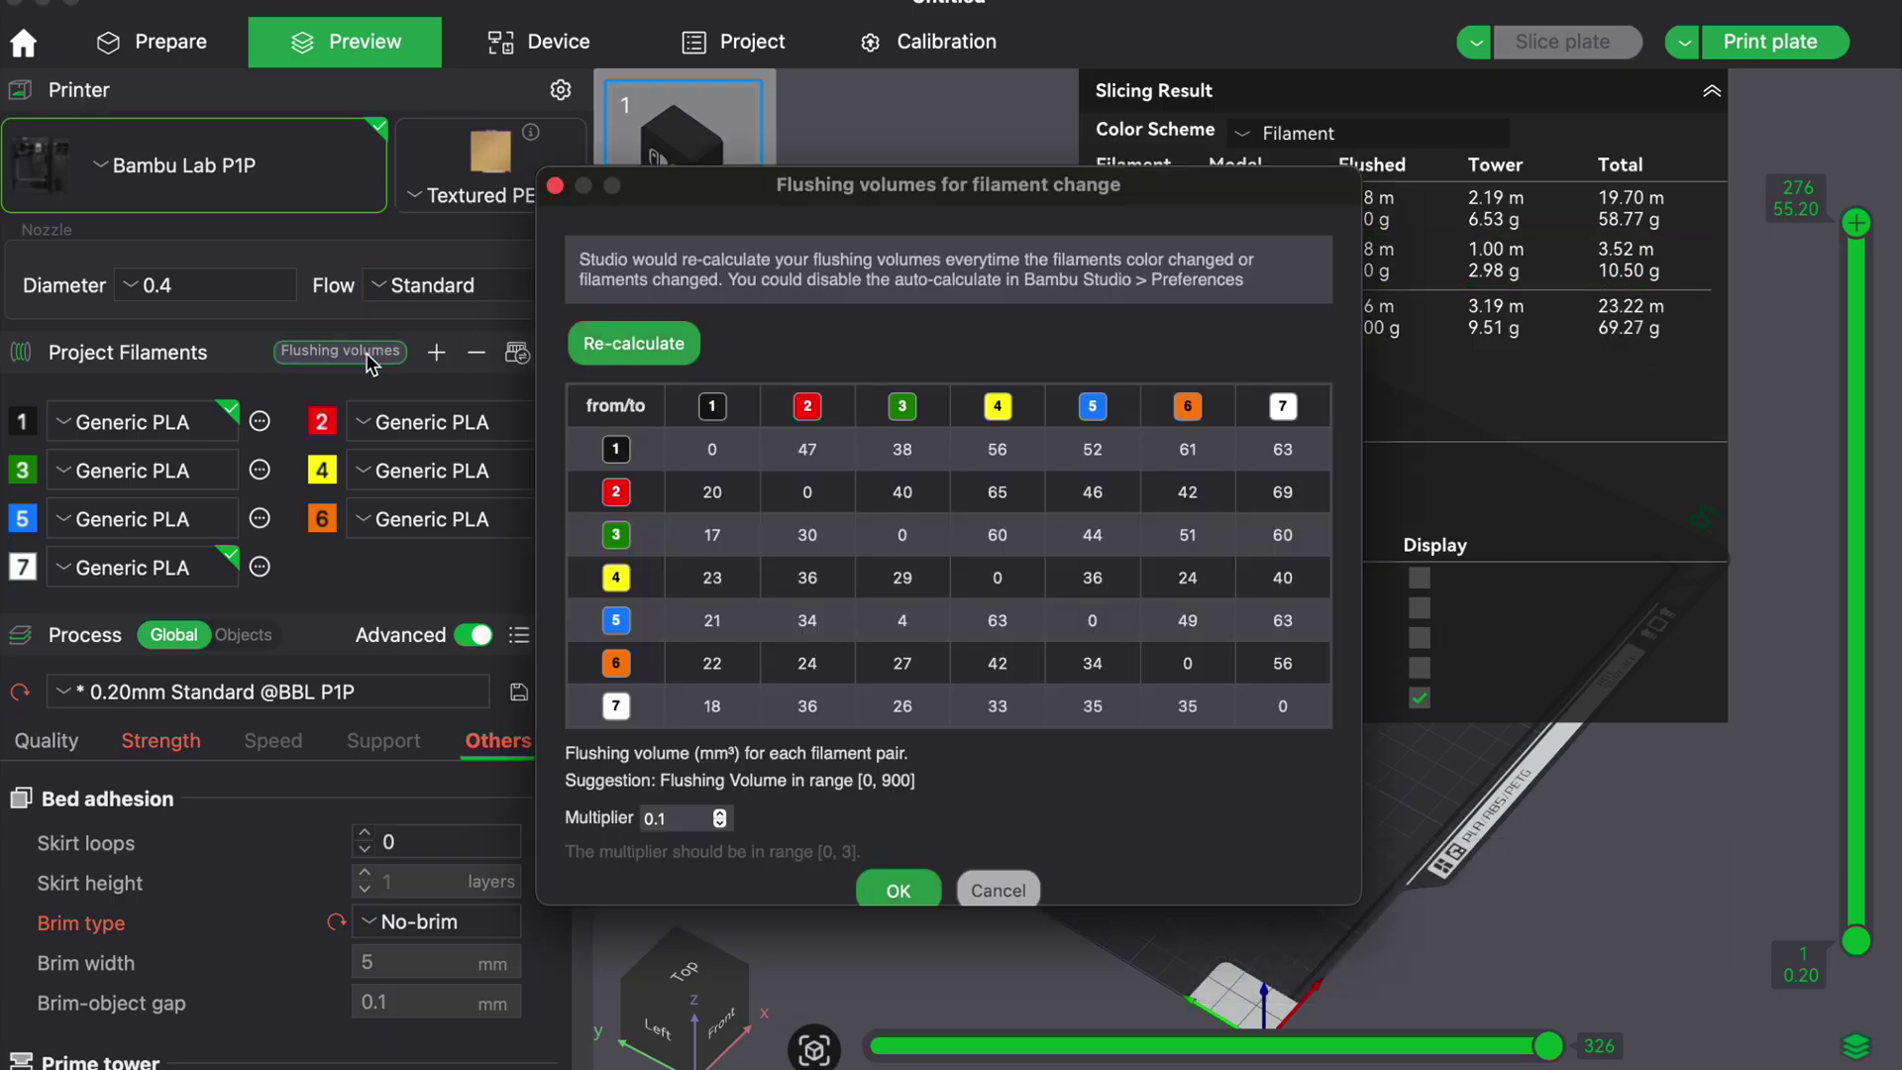
pyautogui.click(719, 813)
pyautogui.click(719, 813)
pyautogui.click(719, 813)
pyautogui.click(719, 813)
pyautogui.click(719, 813)
pyautogui.click(719, 813)
pyautogui.click(892, 890)
pyautogui.click(1565, 44)
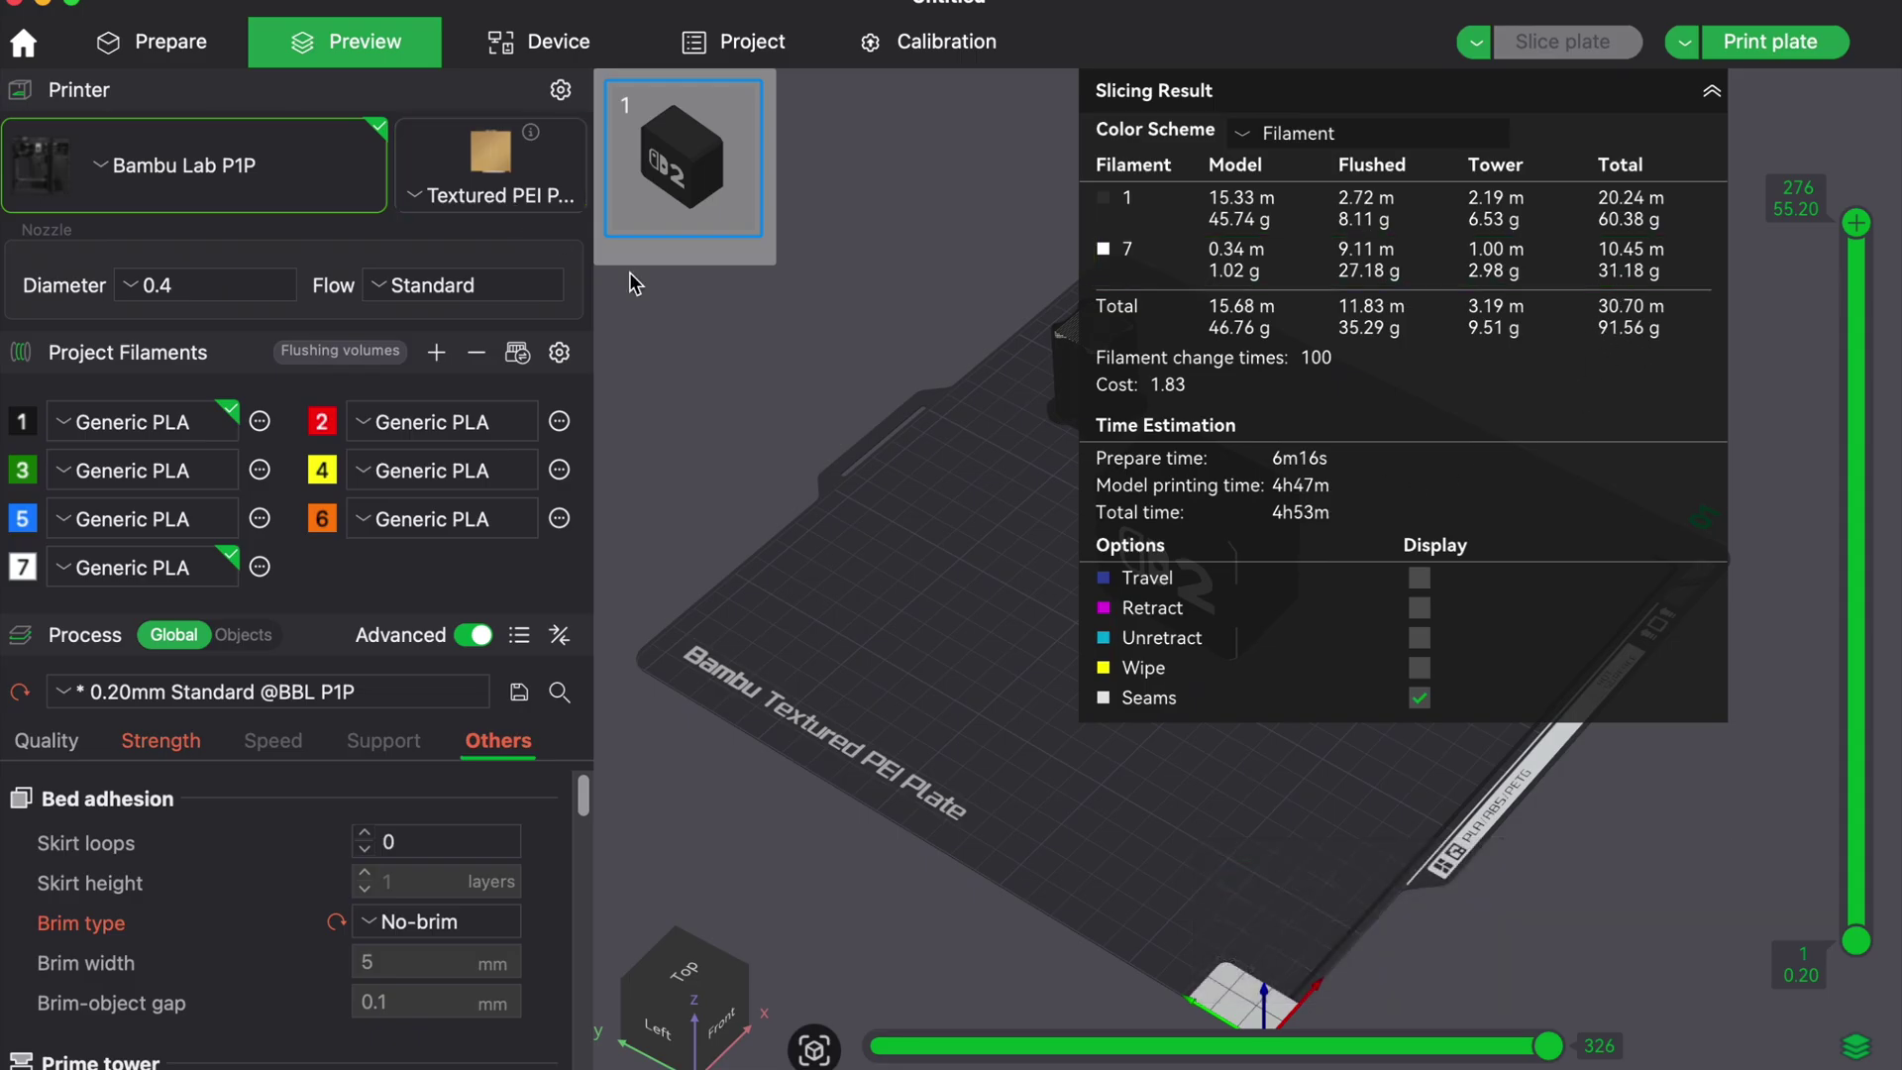
pyautogui.press('Tab')
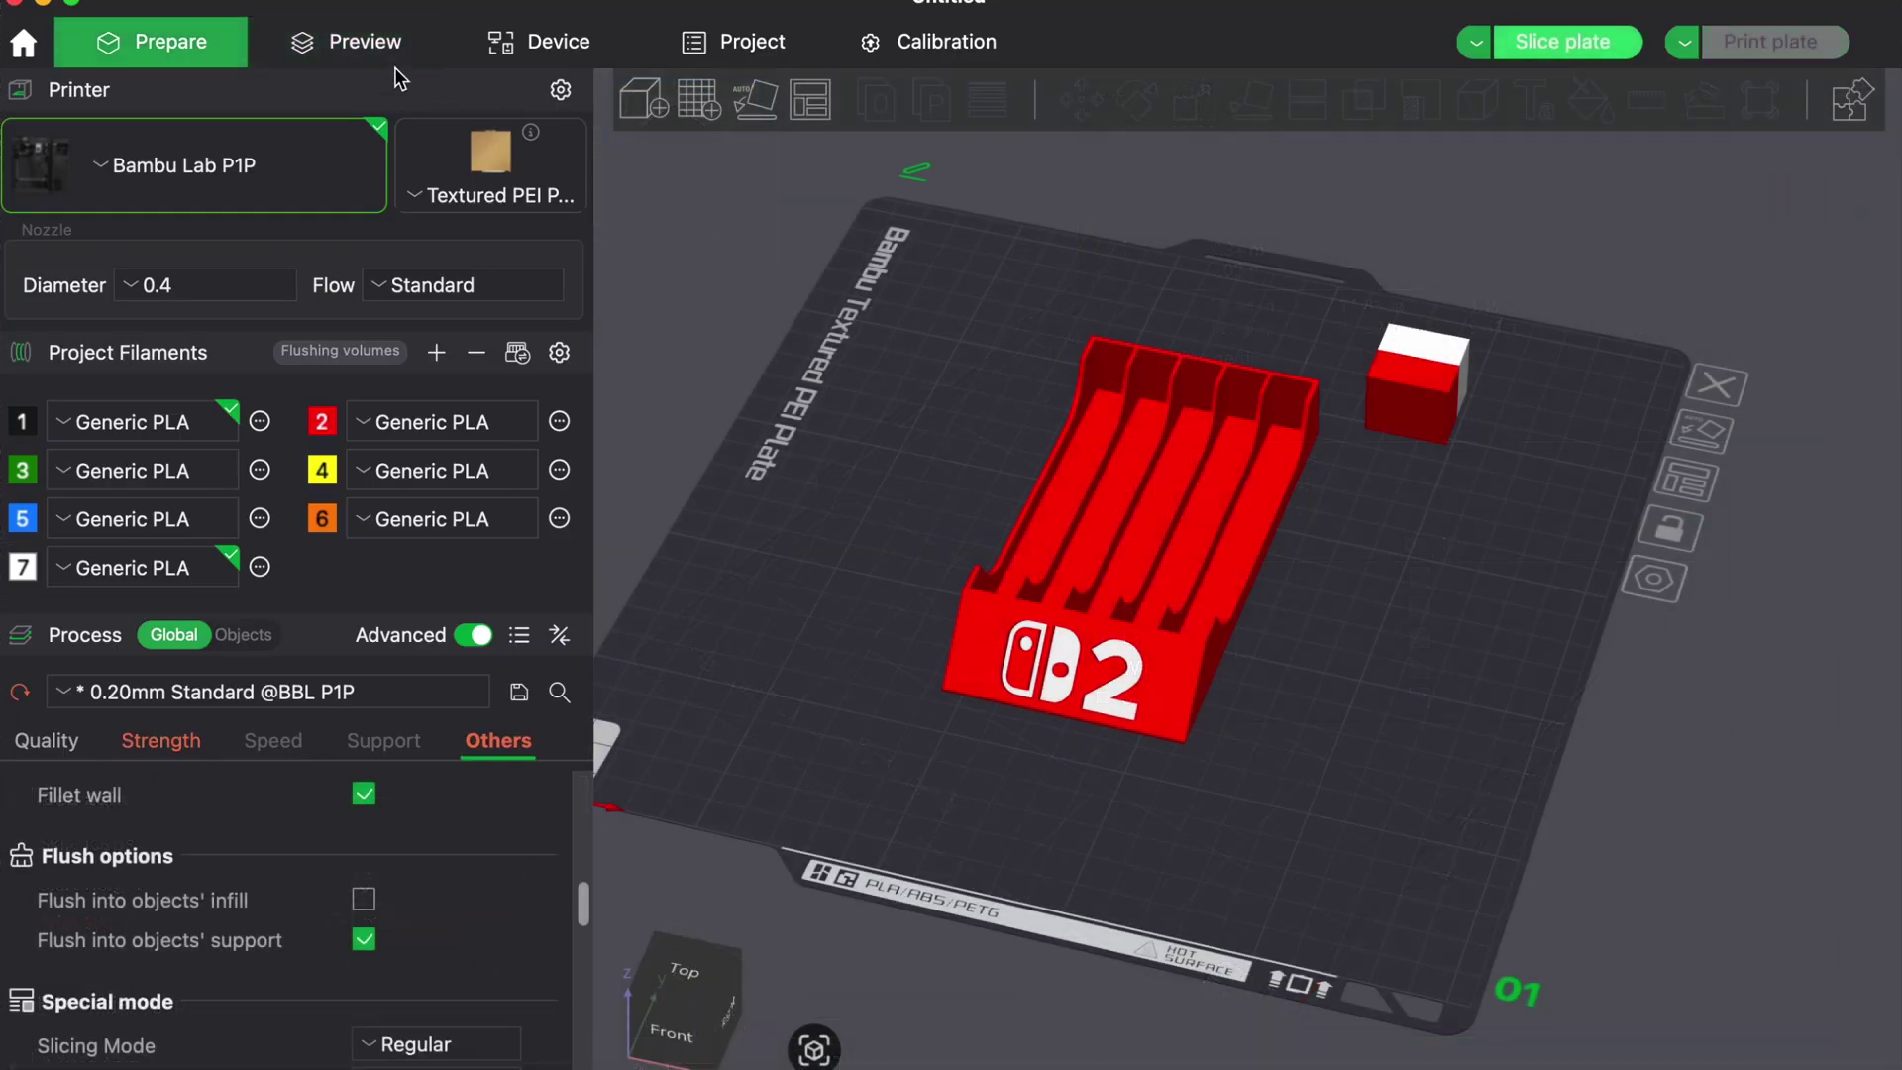
# Check the stand's slice result, then enable Flush into objects' infill.
pyautogui.click(395, 46)
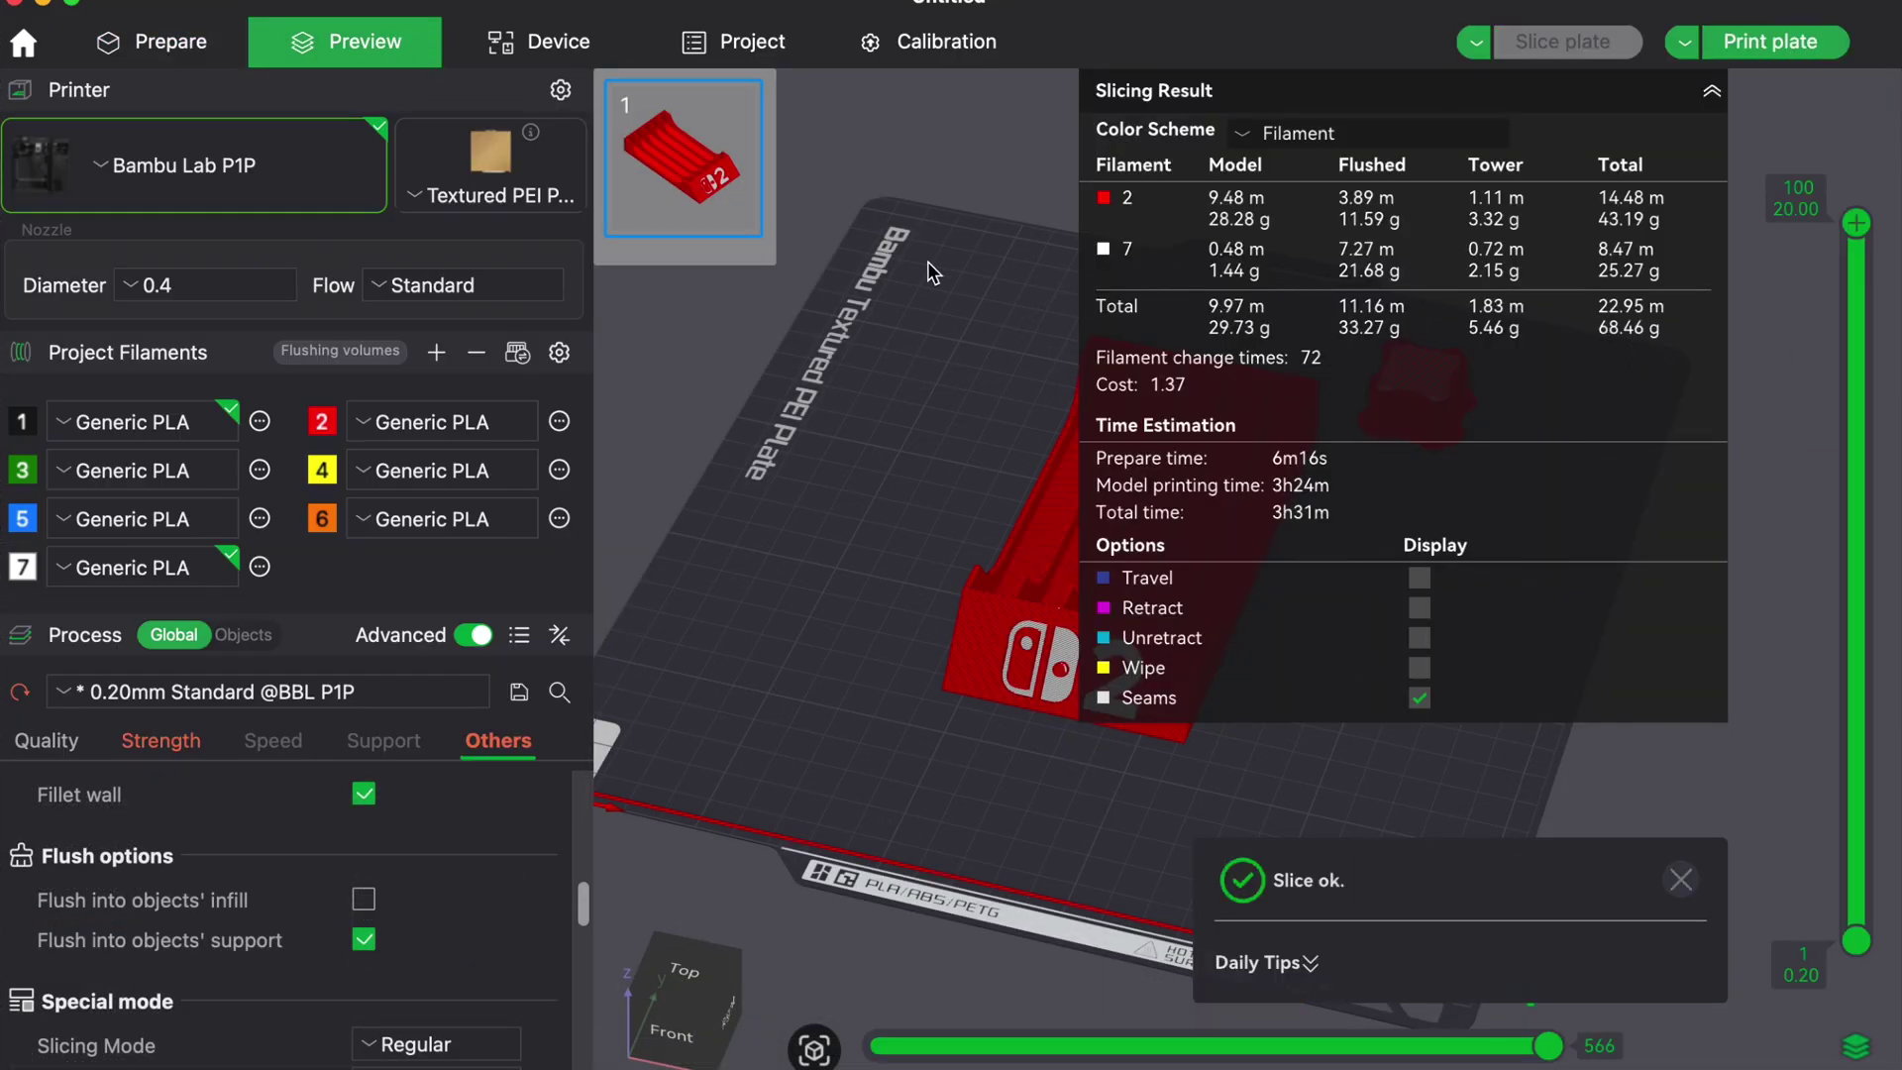
pyautogui.click(170, 49)
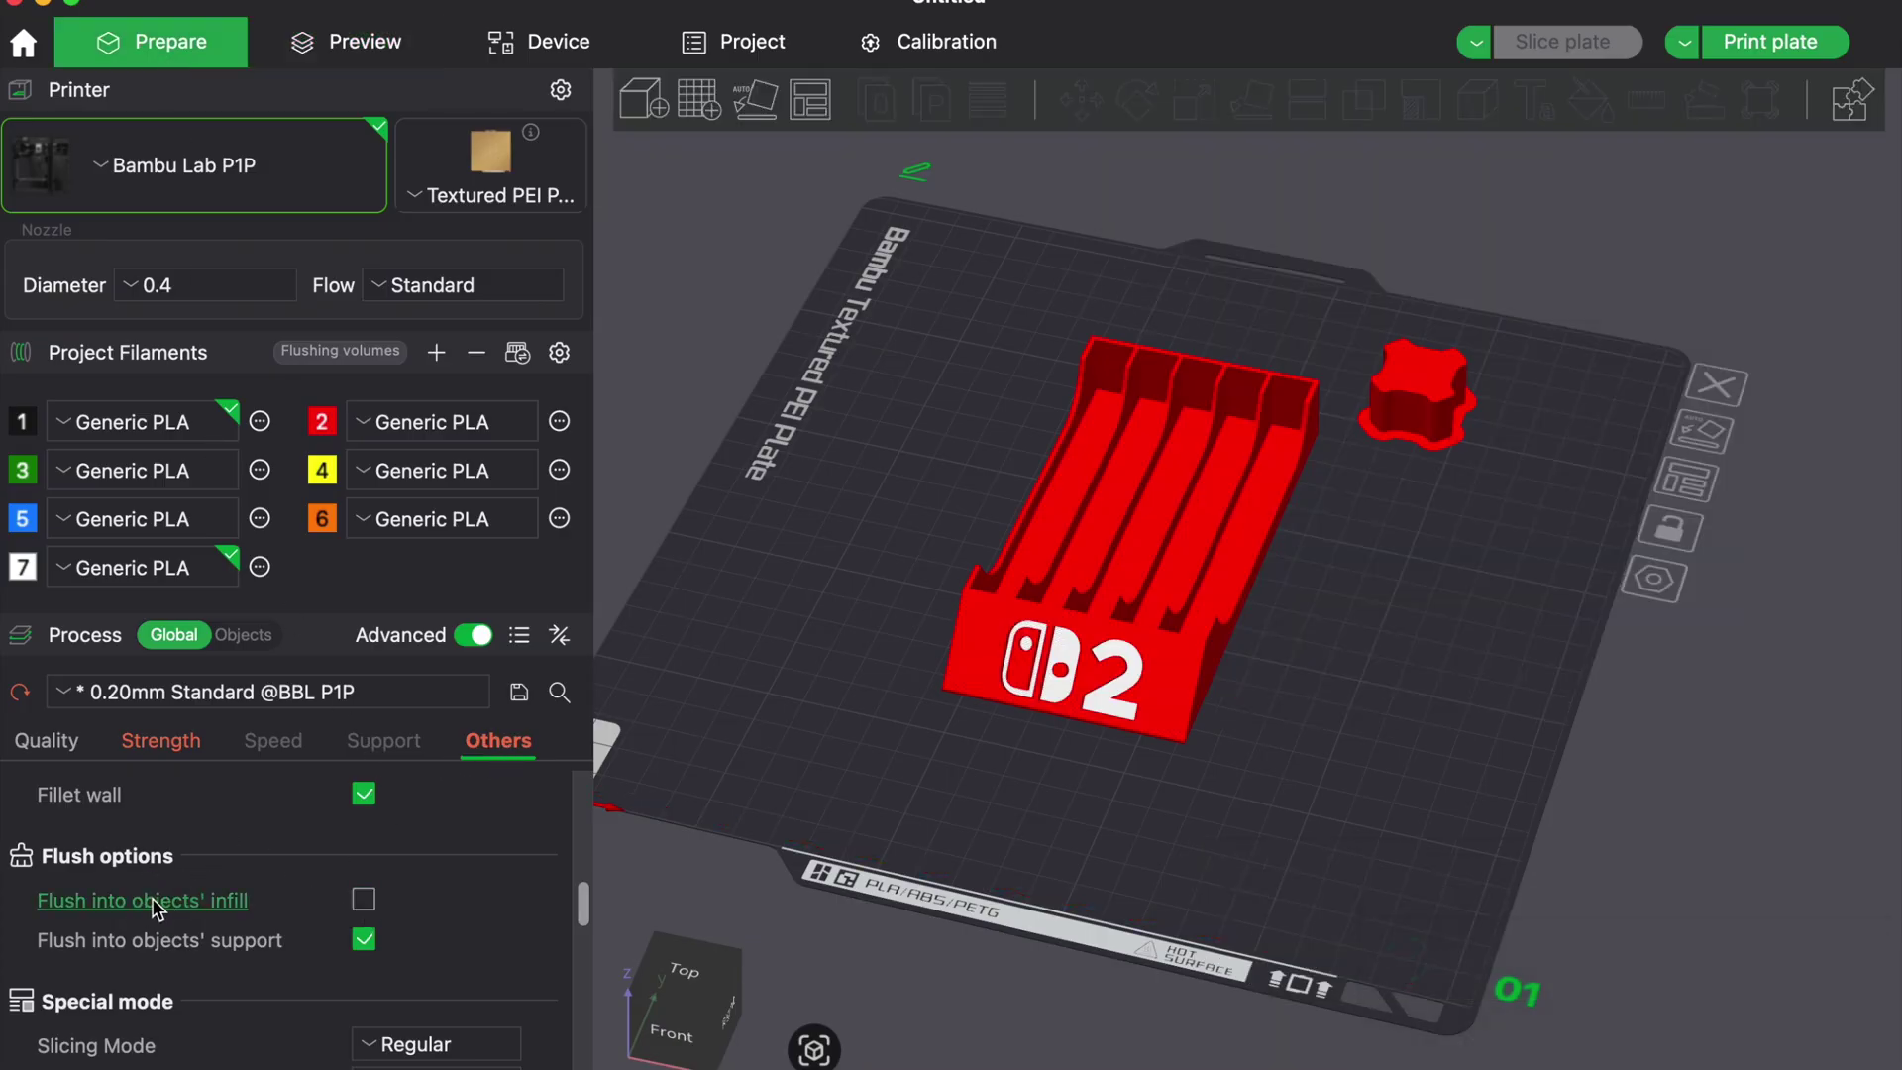
pyautogui.click(365, 900)
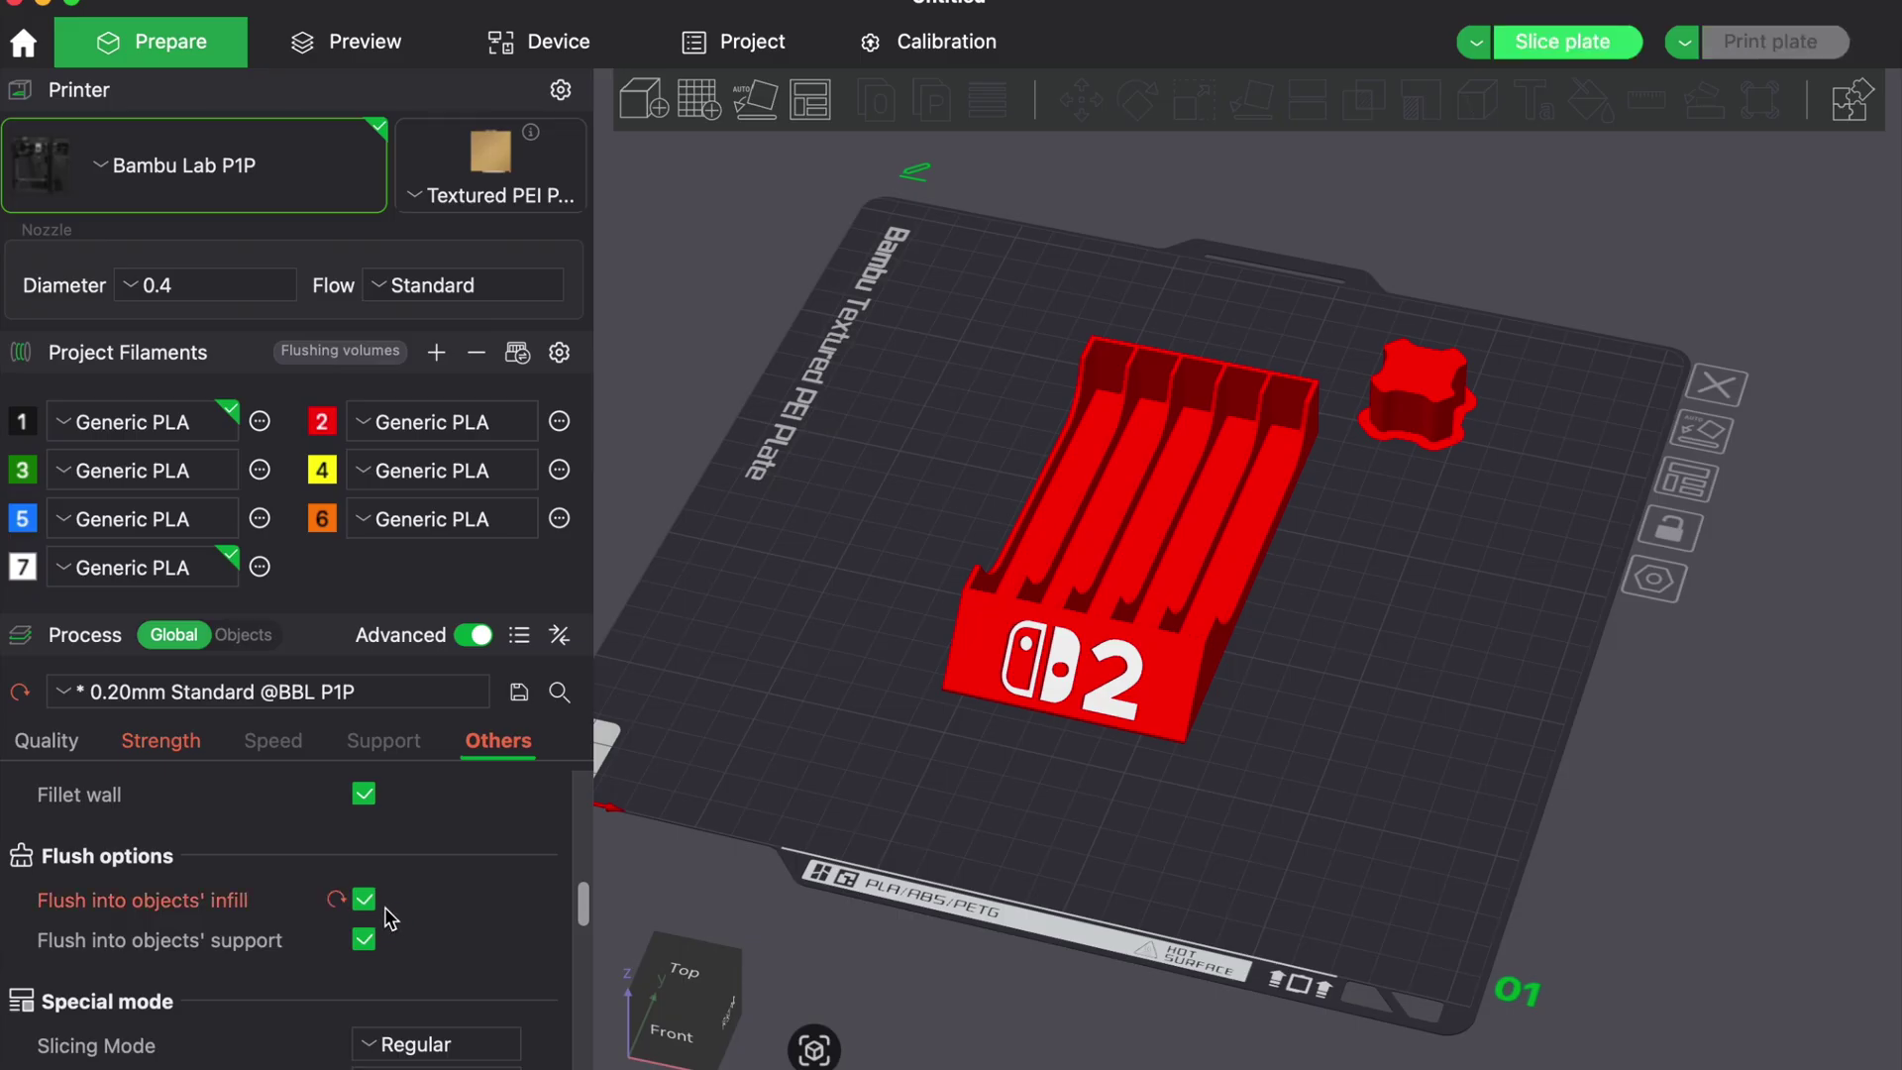
# Re-slice the plate and drag the layer slider to an earlier layer.
pyautogui.click(1558, 38)
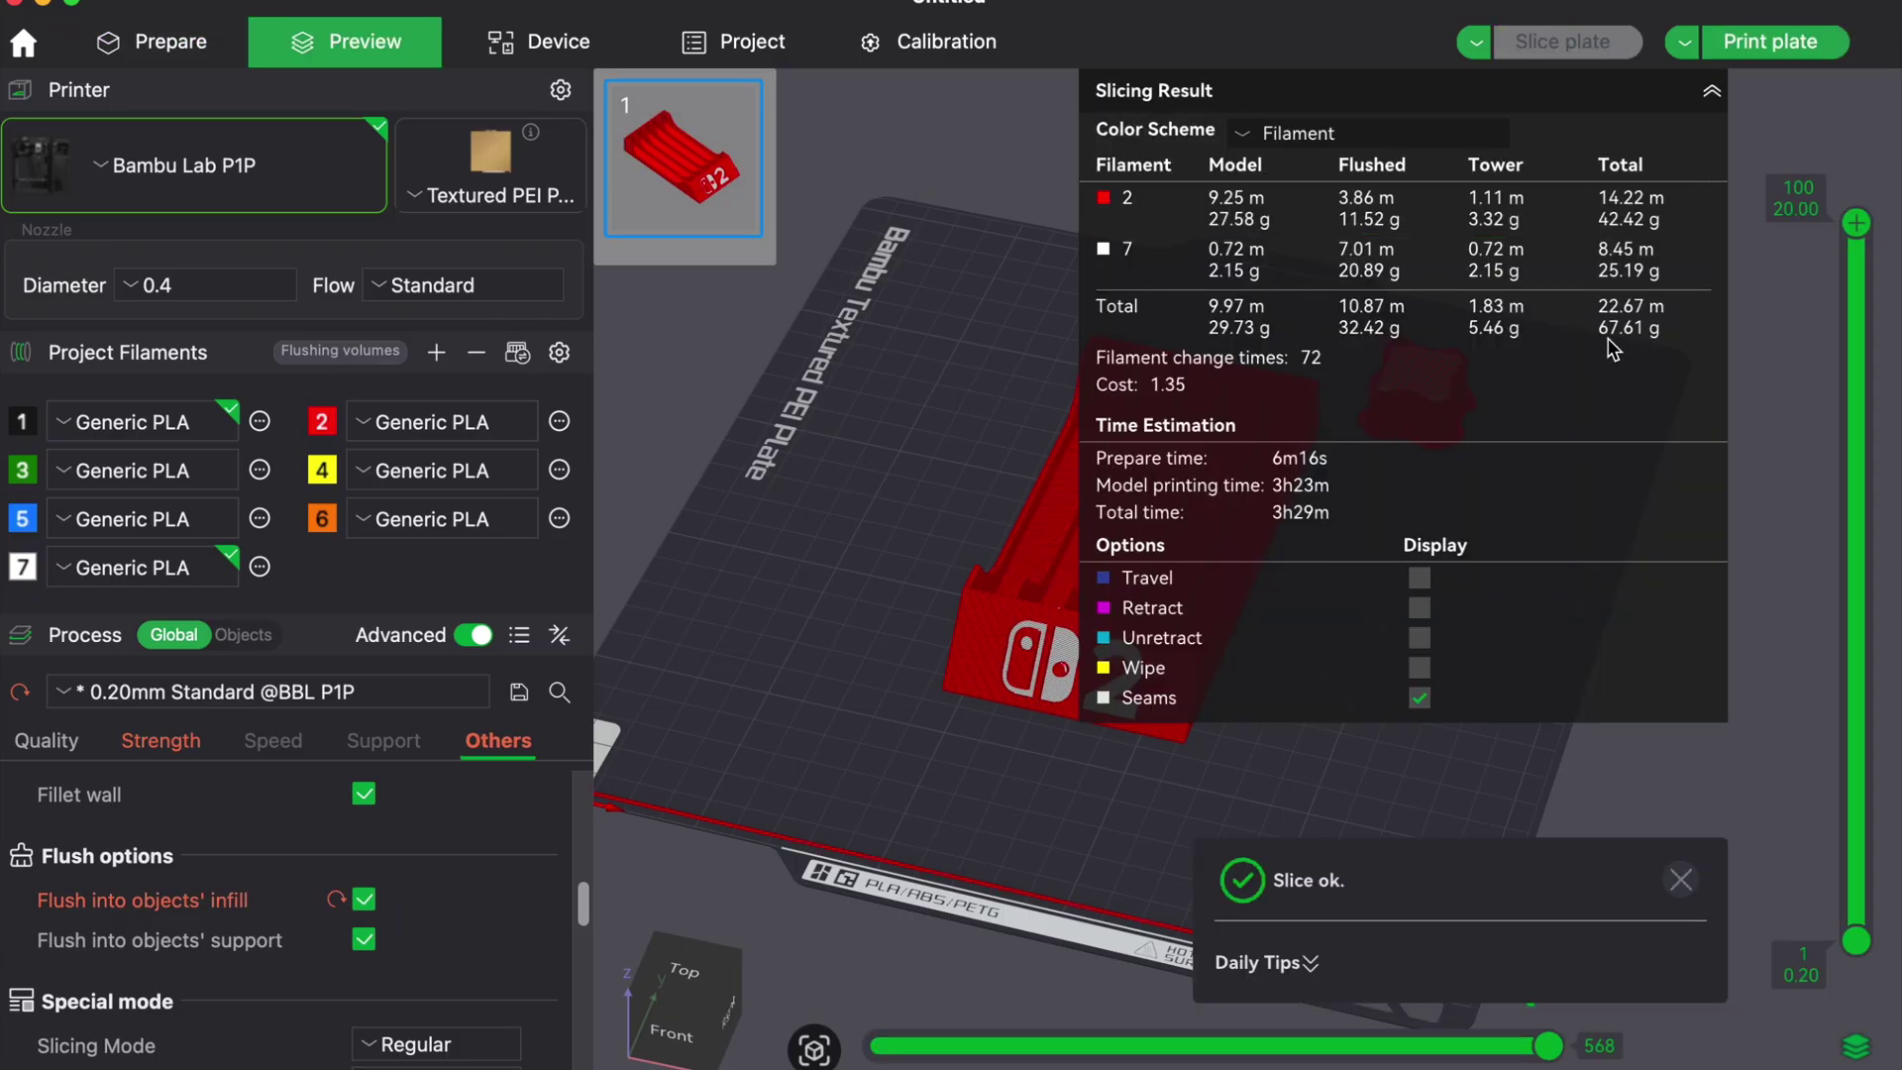
pyautogui.scroll(5, 1088, 812)
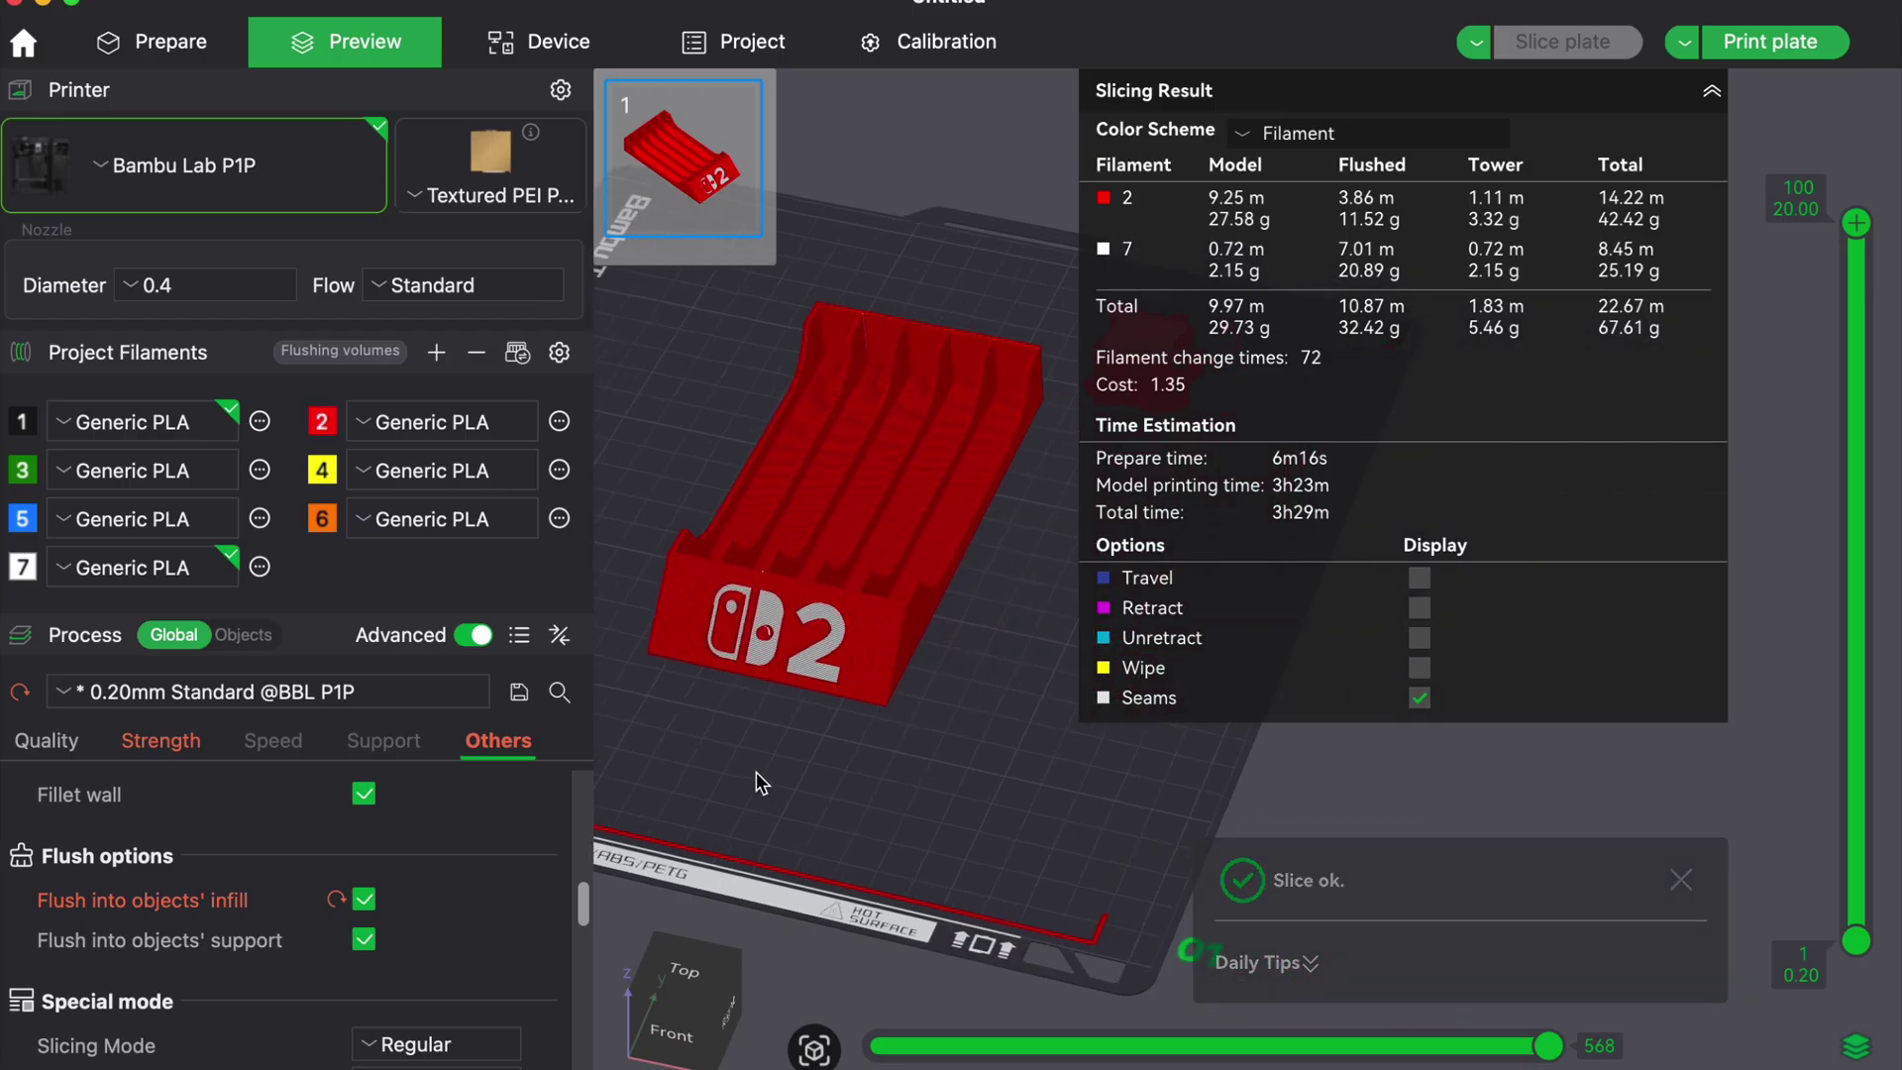
pyautogui.scroll(5, 785, 628)
pyautogui.scroll(-2, 785, 628)
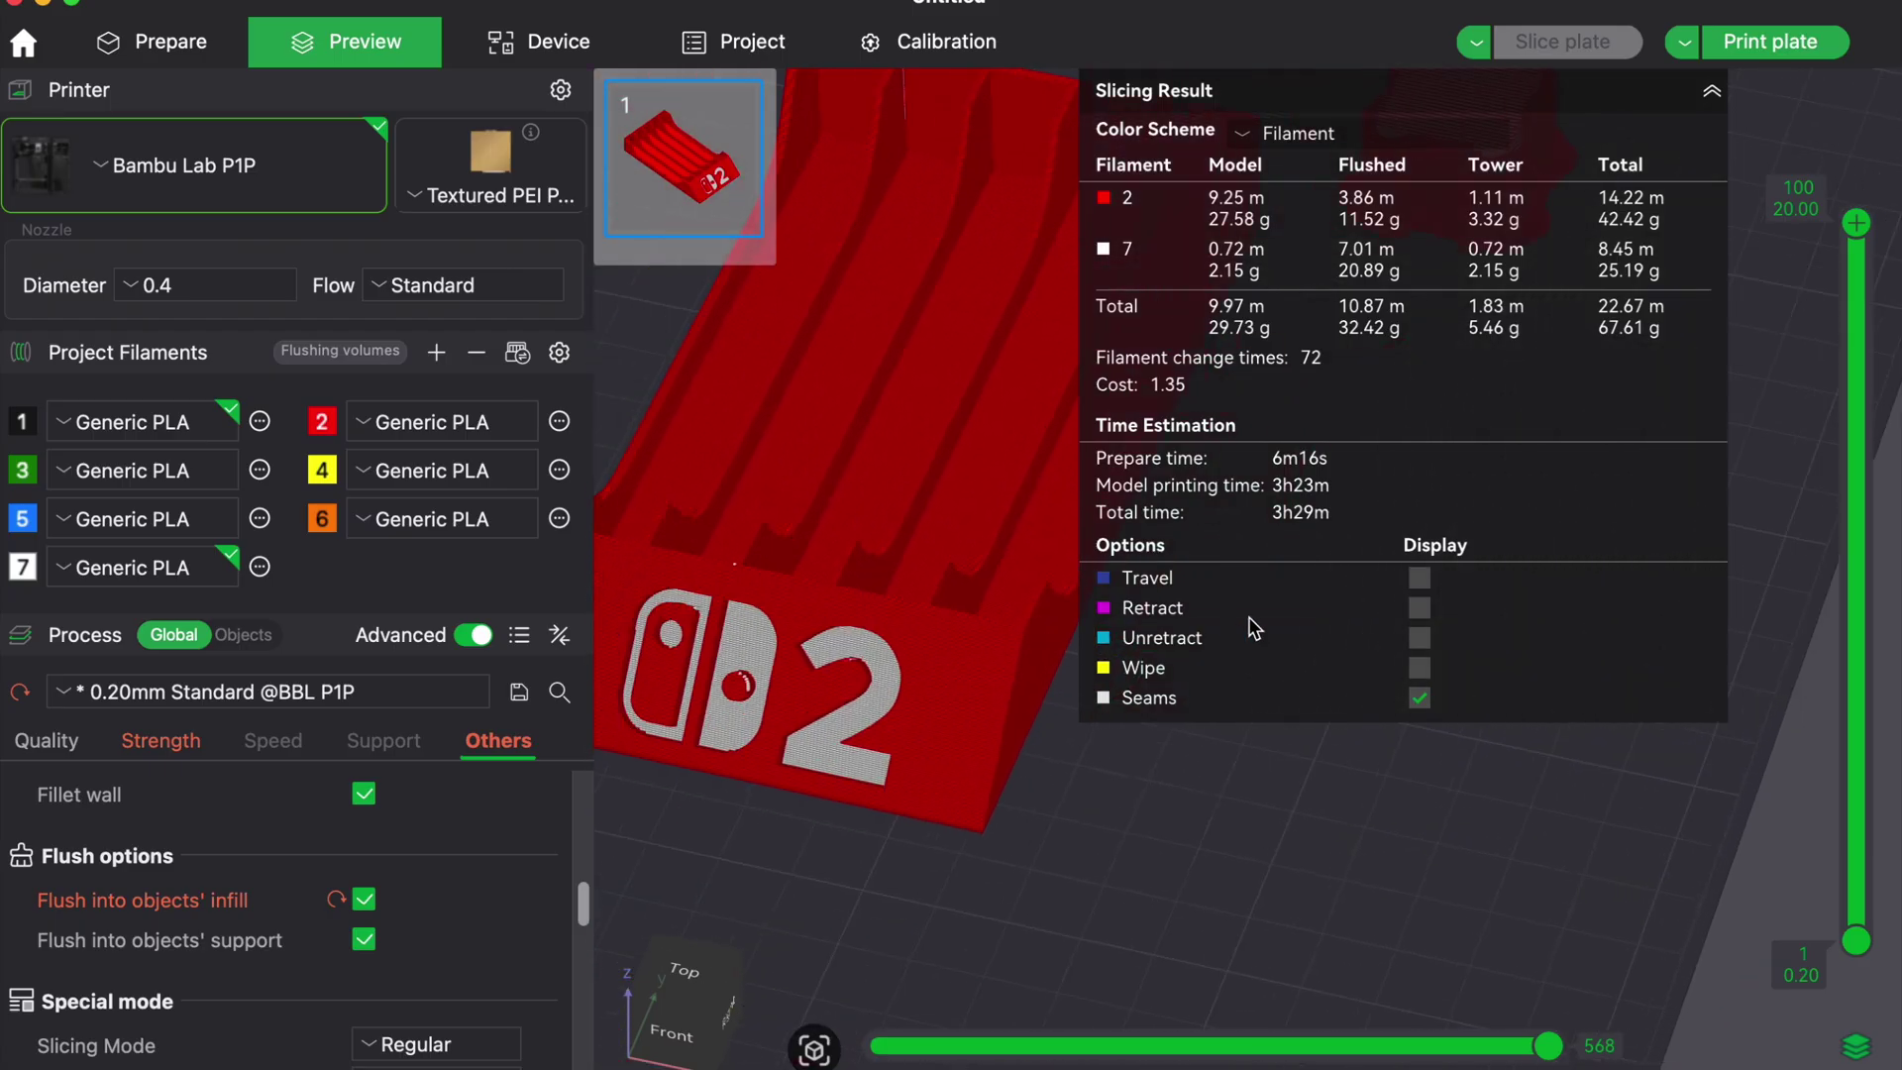
pyautogui.moveTo(1856, 222)
pyautogui.mouseDown()
pyautogui.moveTo(1803, 819)
pyautogui.moveTo(1814, 545)
pyautogui.moveTo(1872, 198)
pyautogui.mouseUp()
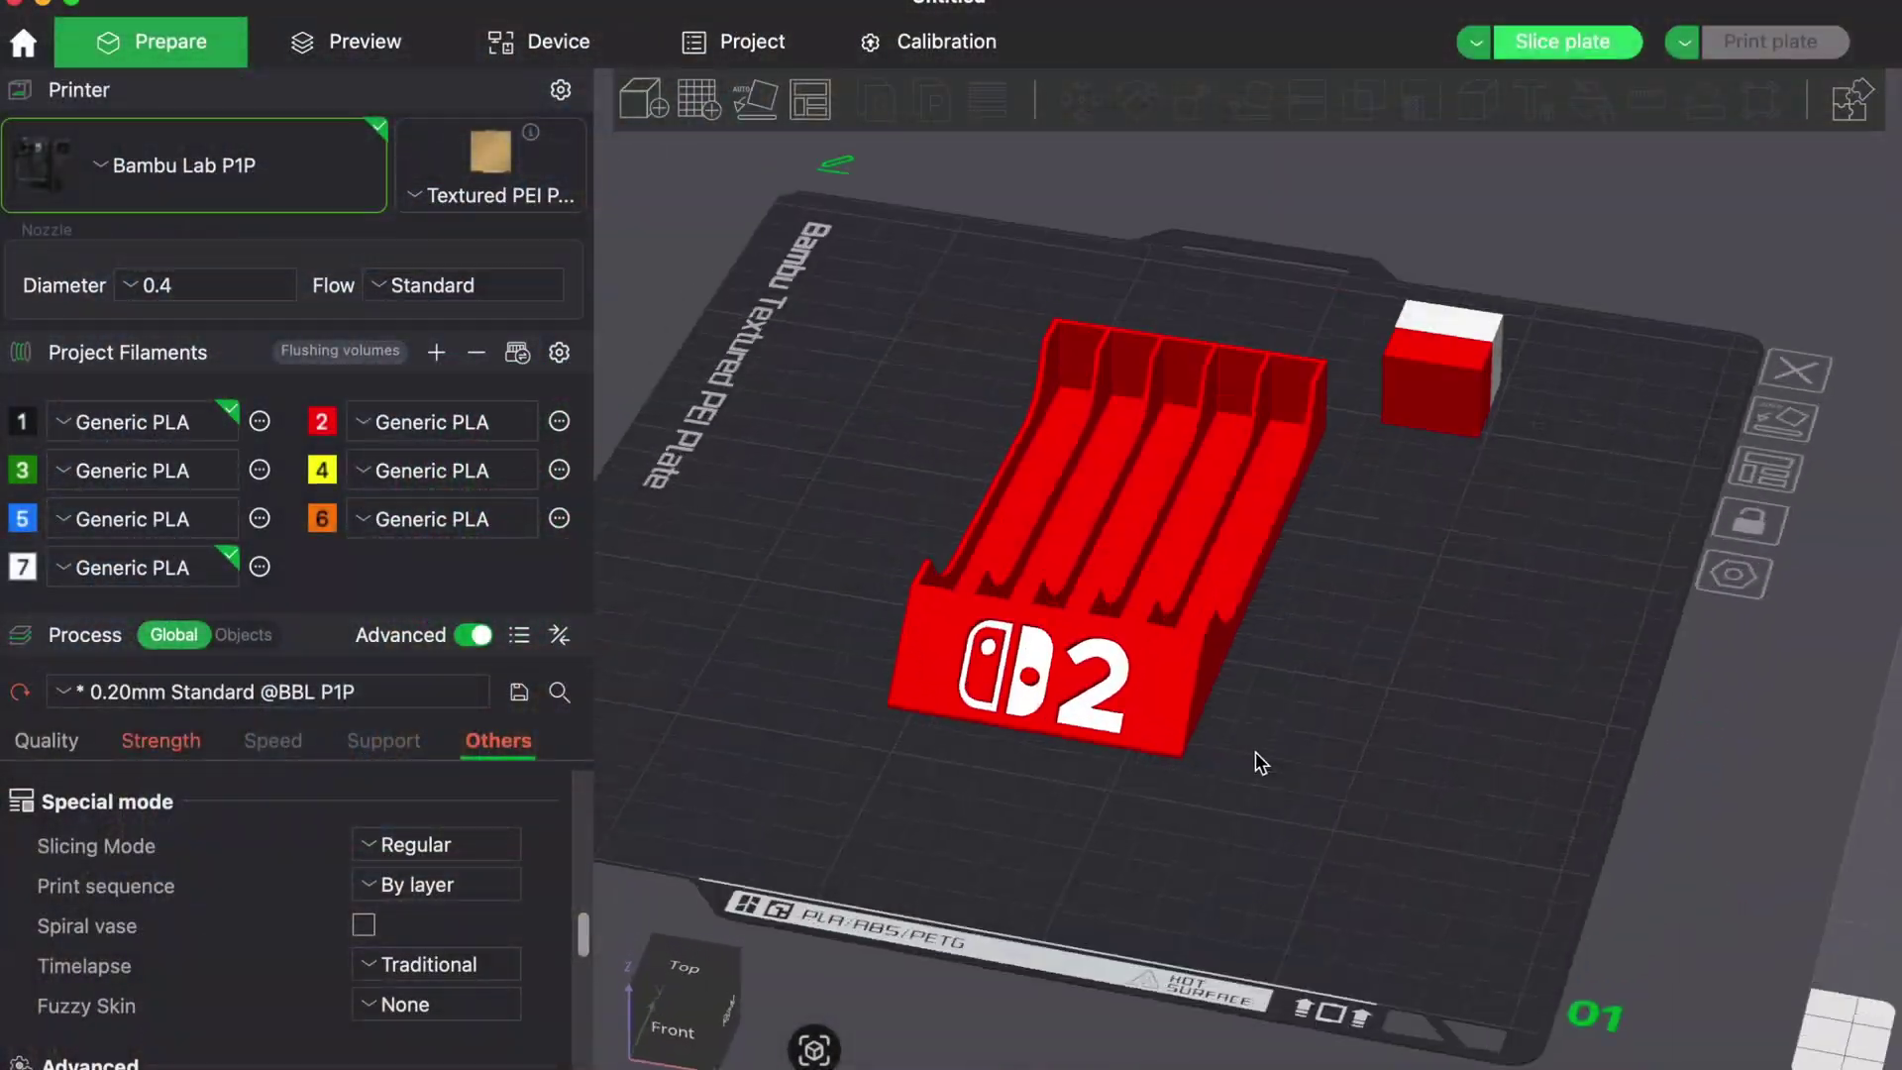
# Slice the current plate and return to the Prepare view.
pyautogui.scroll(2, 1254, 754)
pyautogui.click(1549, 50)
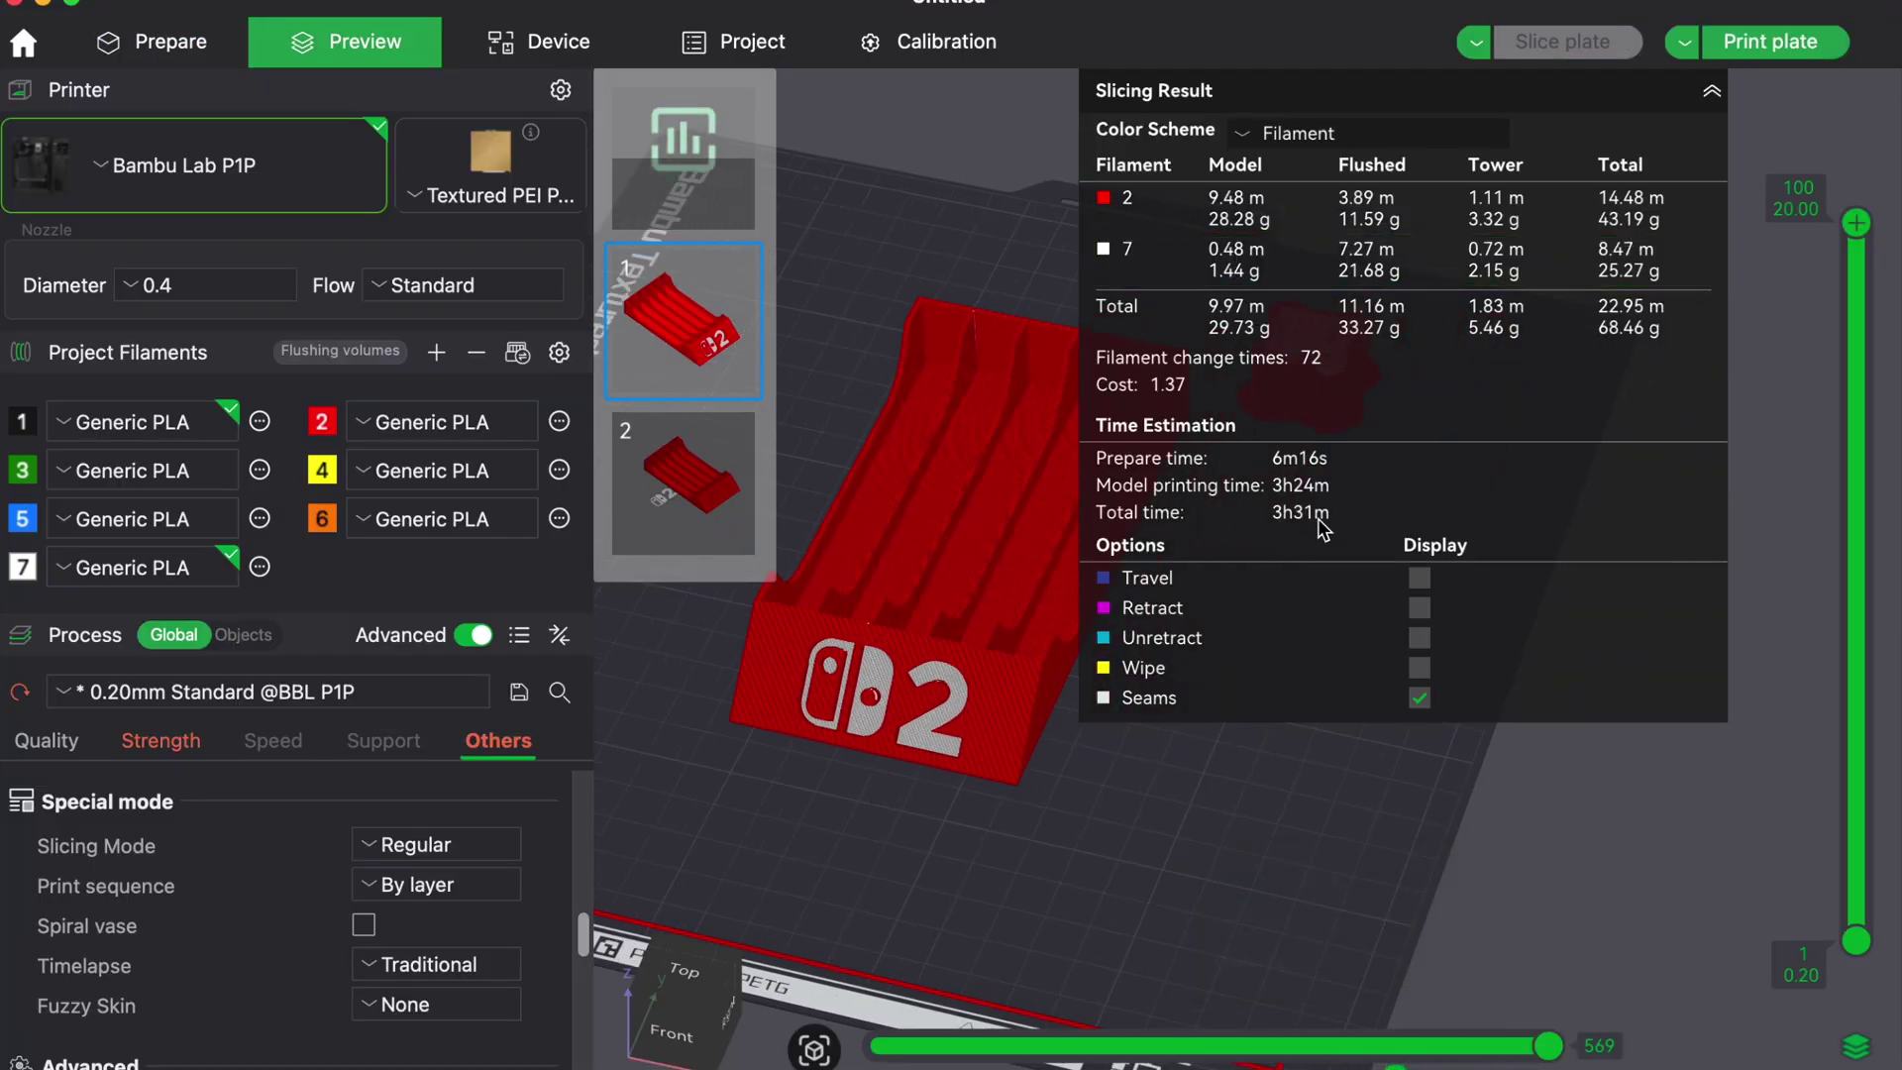
pyautogui.click(170, 41)
# Make plate 2 active, set its print sequence to By object, and slice it.
pyautogui.scroll(3, 1088, 563)
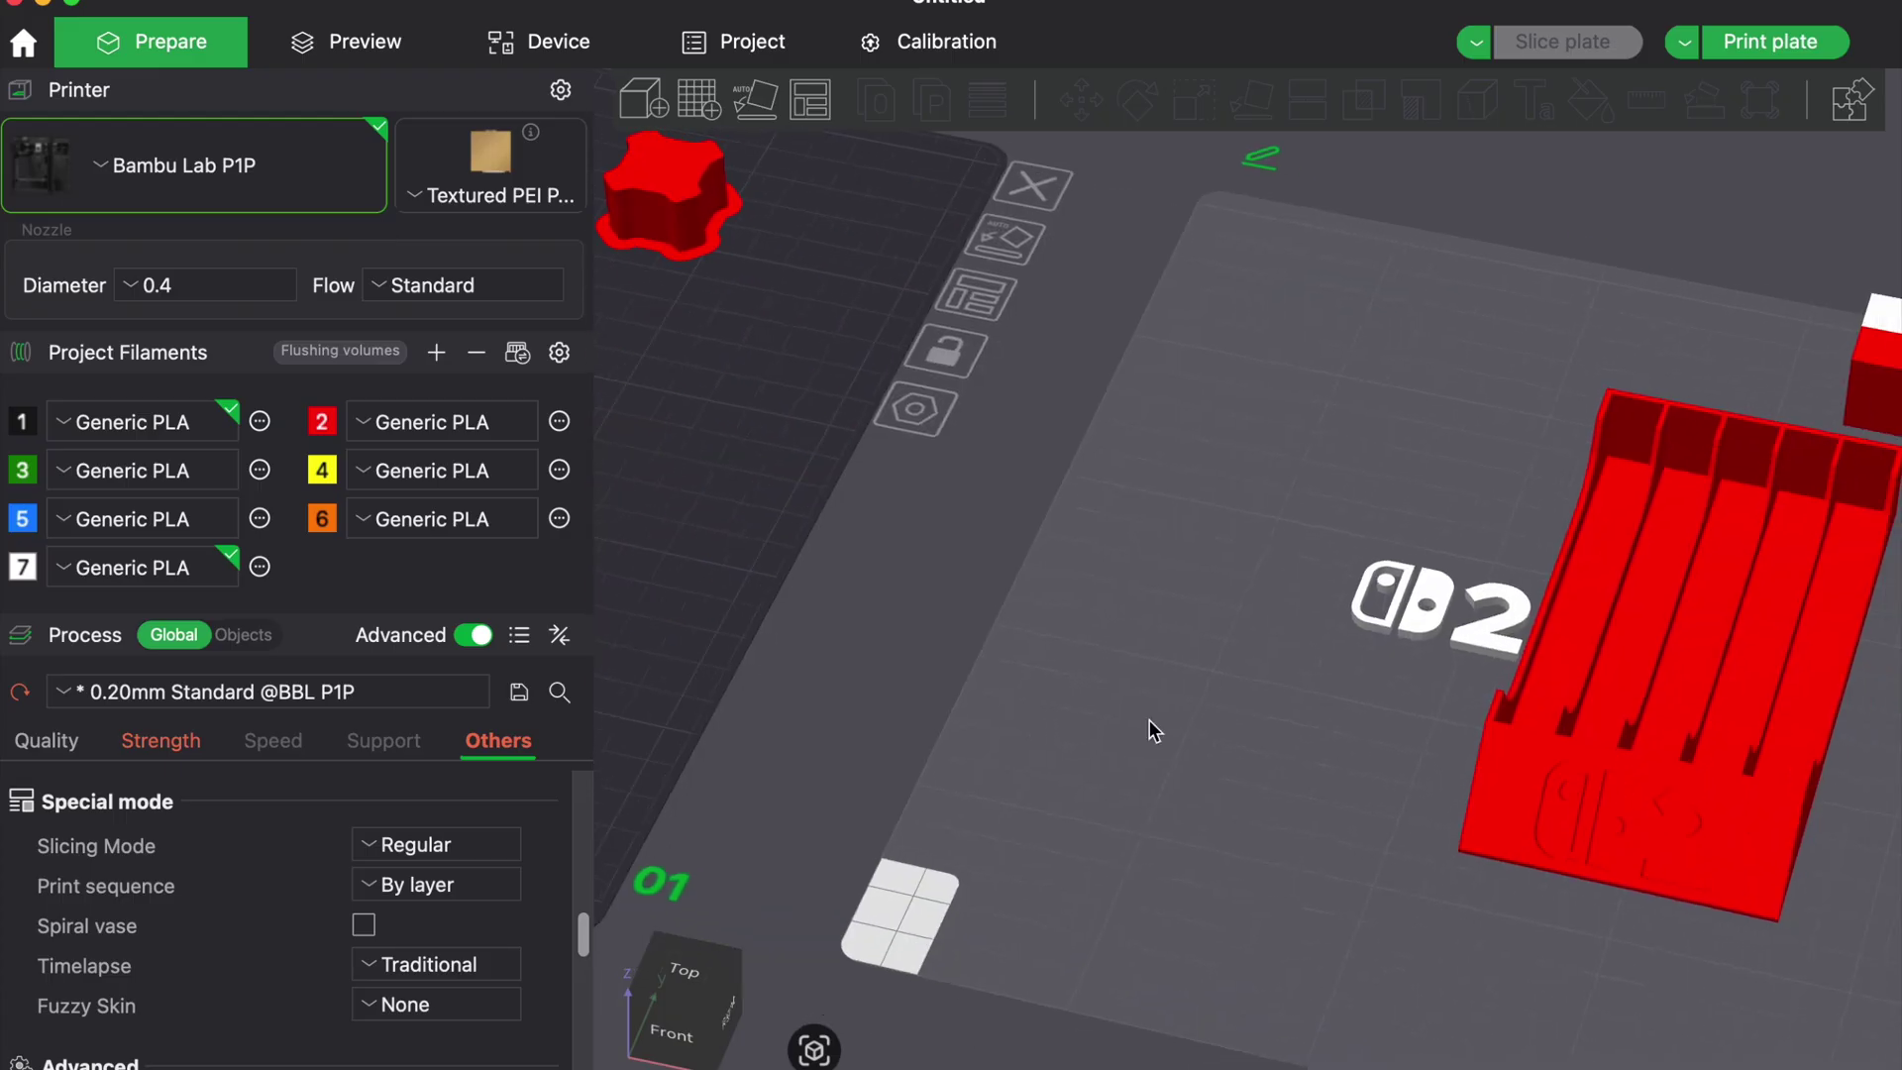
pyautogui.click(925, 621)
pyautogui.scroll(-3, 301, 931)
pyautogui.scroll(3, 301, 936)
pyautogui.click(426, 885)
pyautogui.click(437, 966)
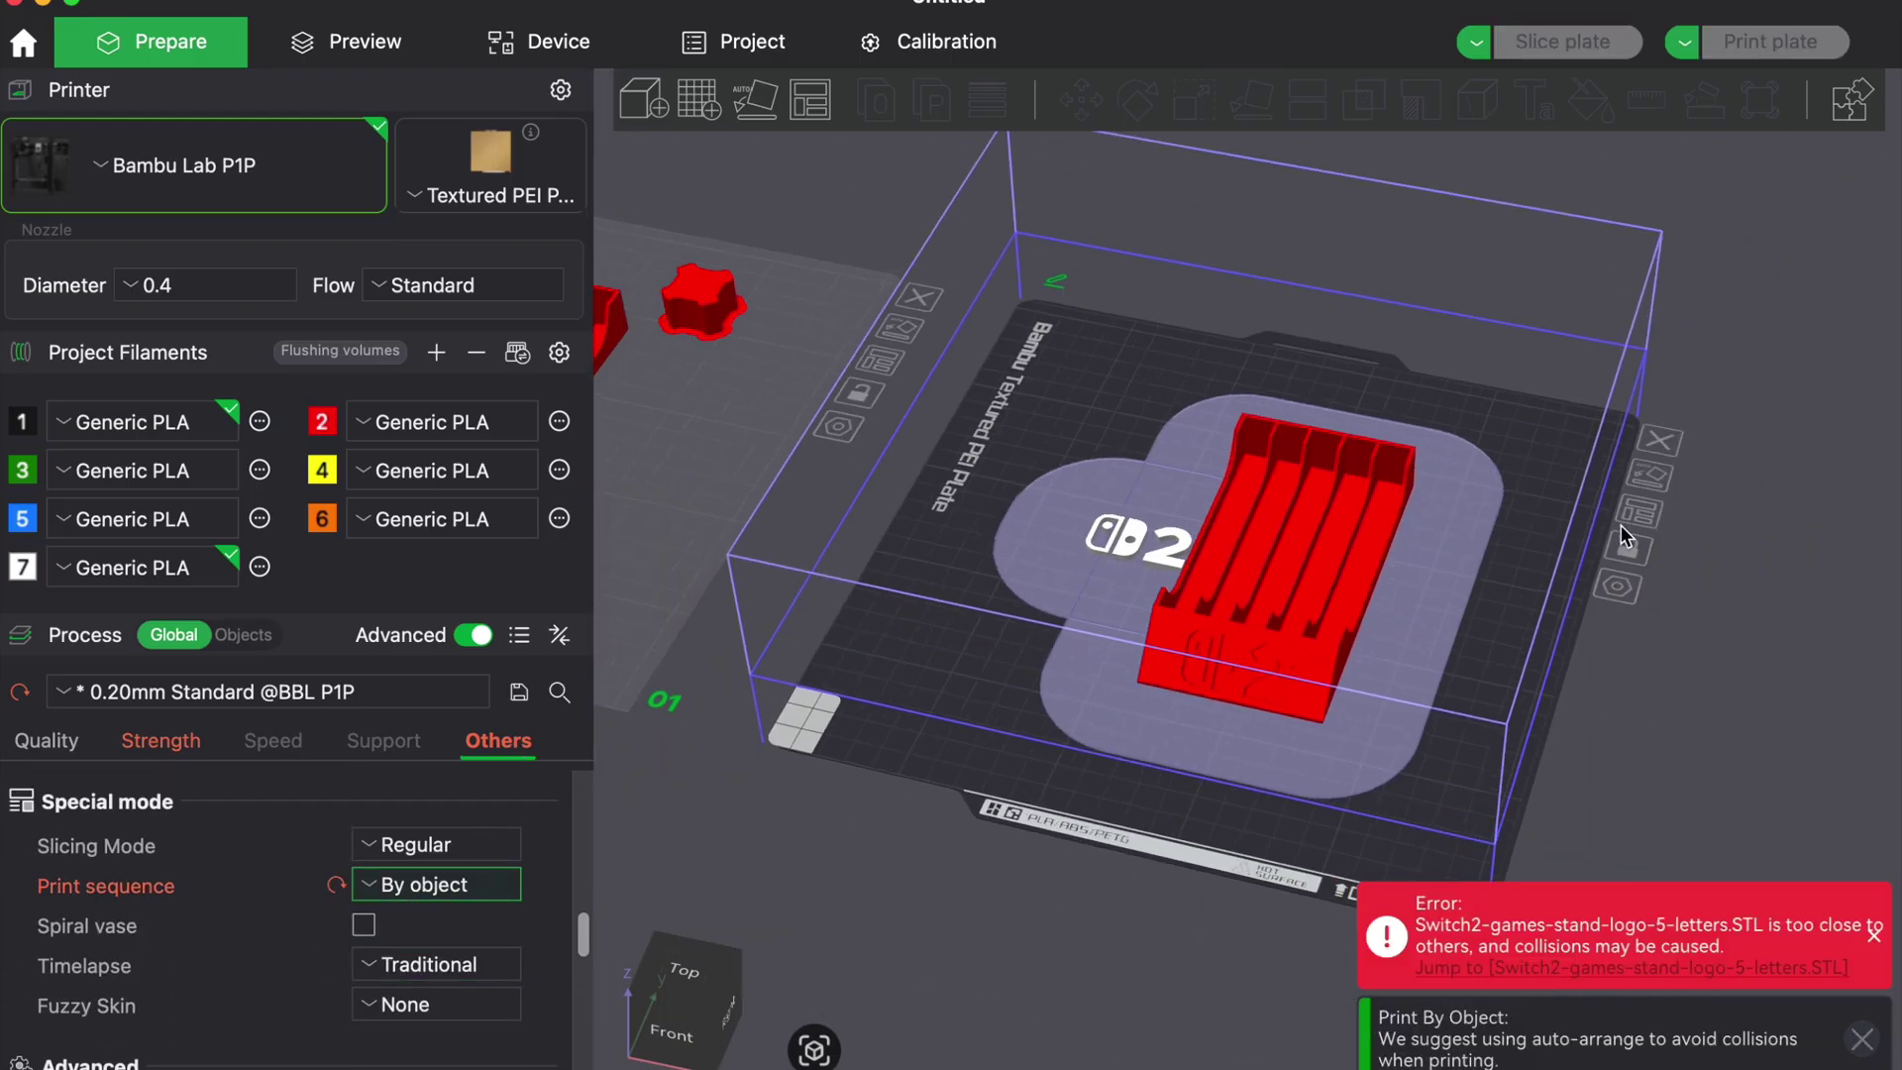
pyautogui.click(1548, 40)
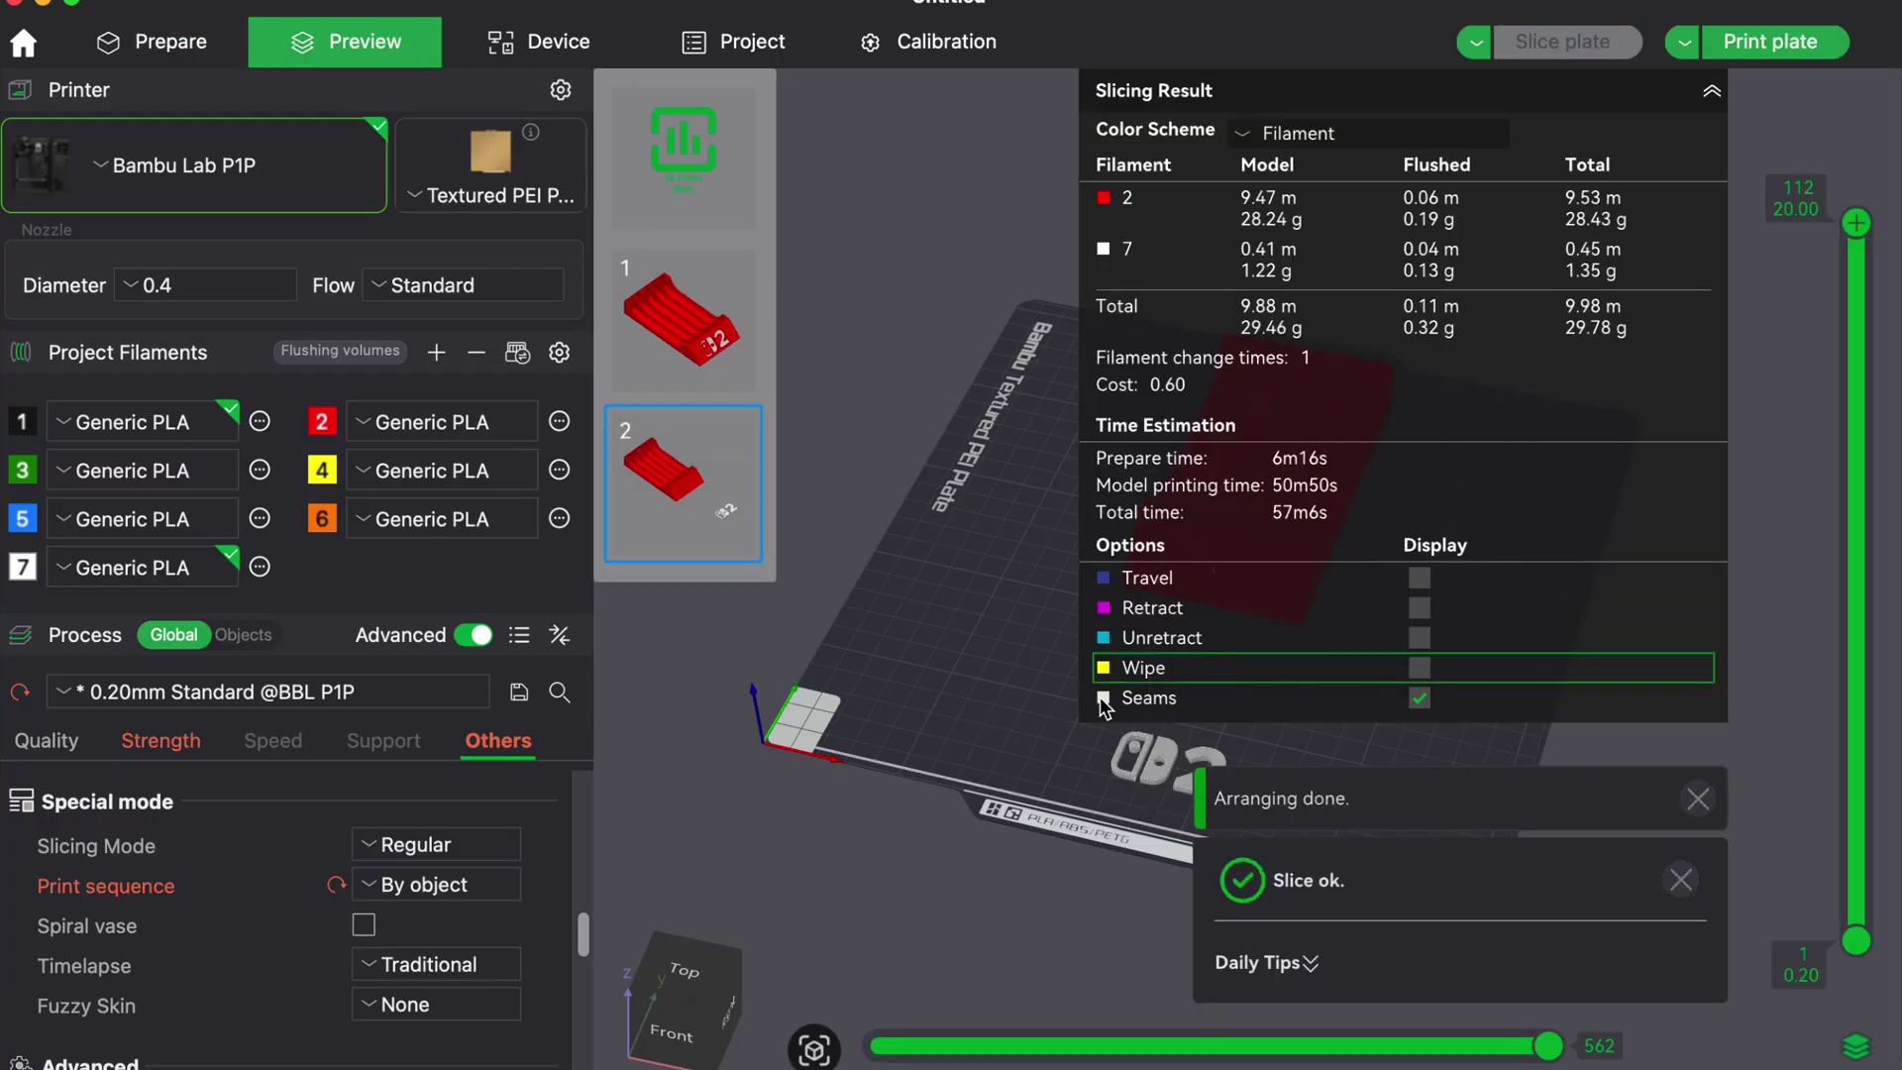
# Slice plate 1 for comparison and return to the Prepare view.
pyautogui.scroll(5, 925, 529)
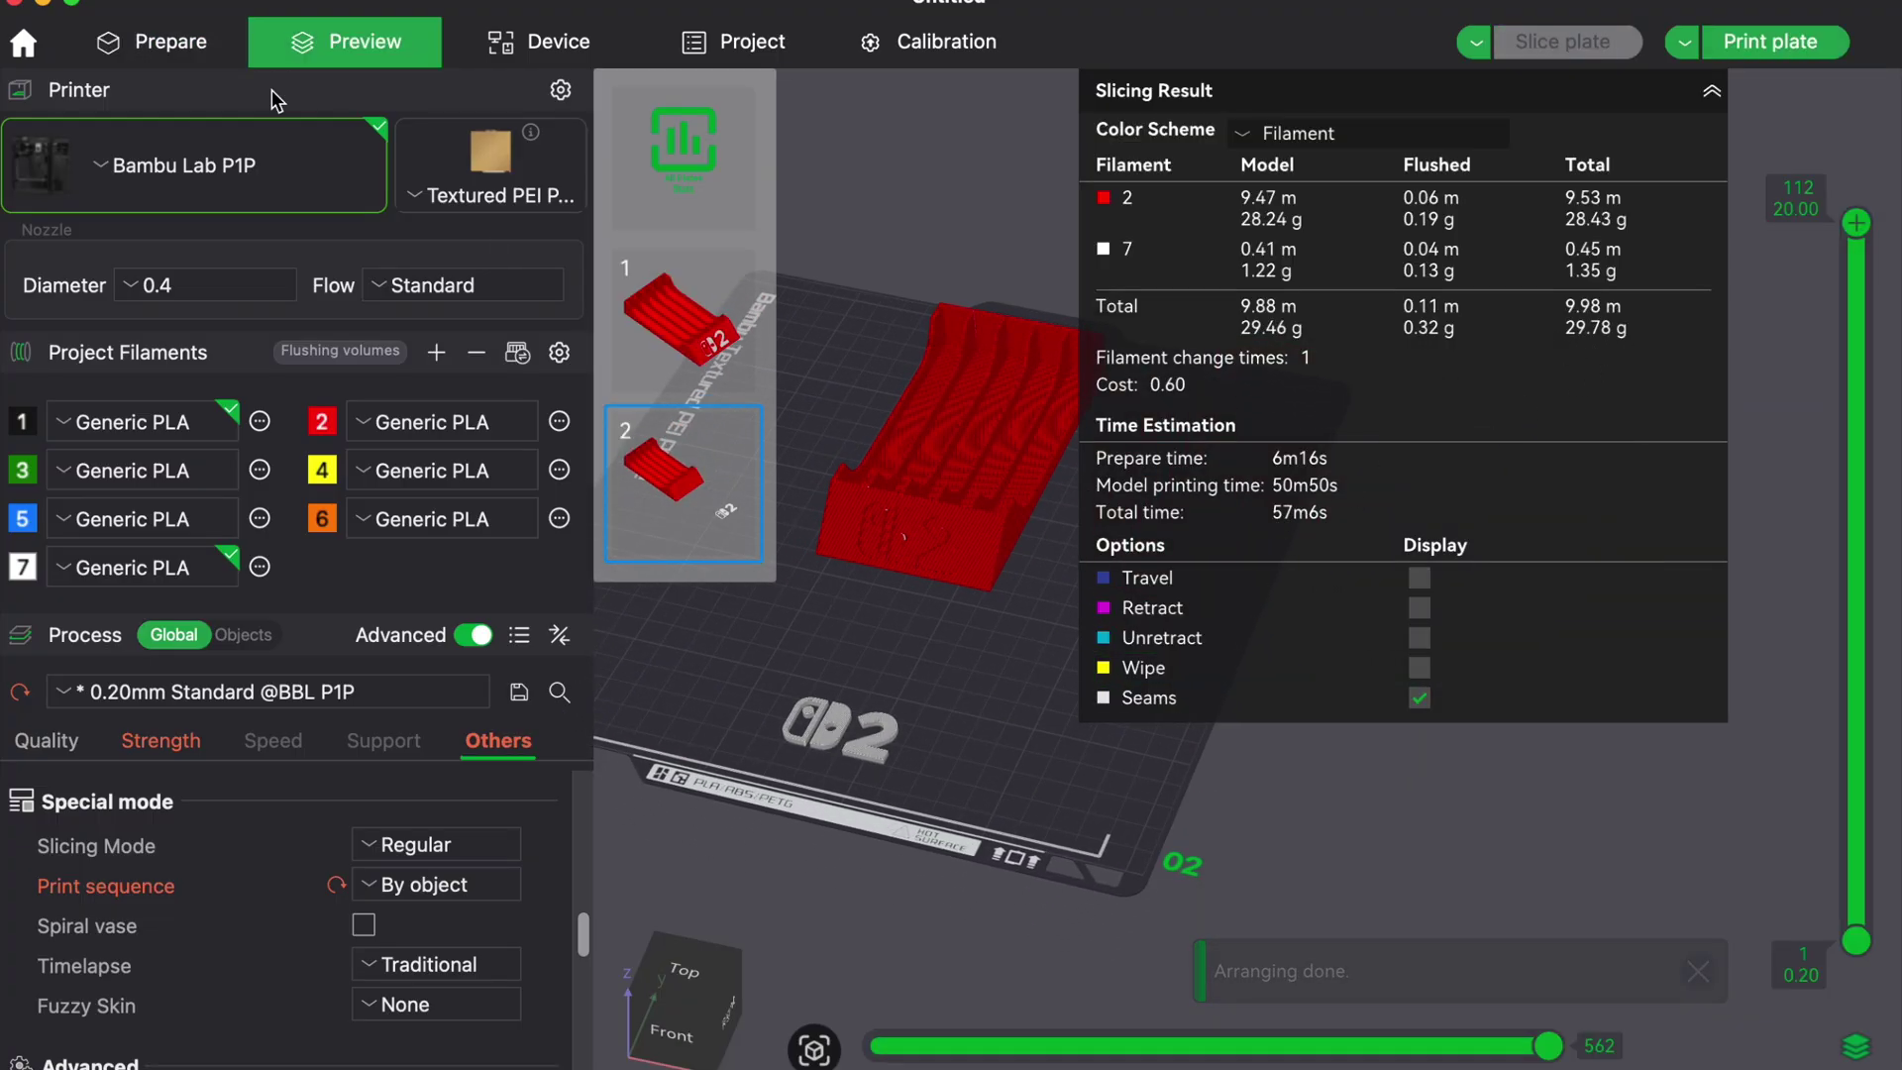
pyautogui.hotkey('ctrl', 'Tab')
pyautogui.scroll(-5, 1107, 634)
pyautogui.click(849, 467)
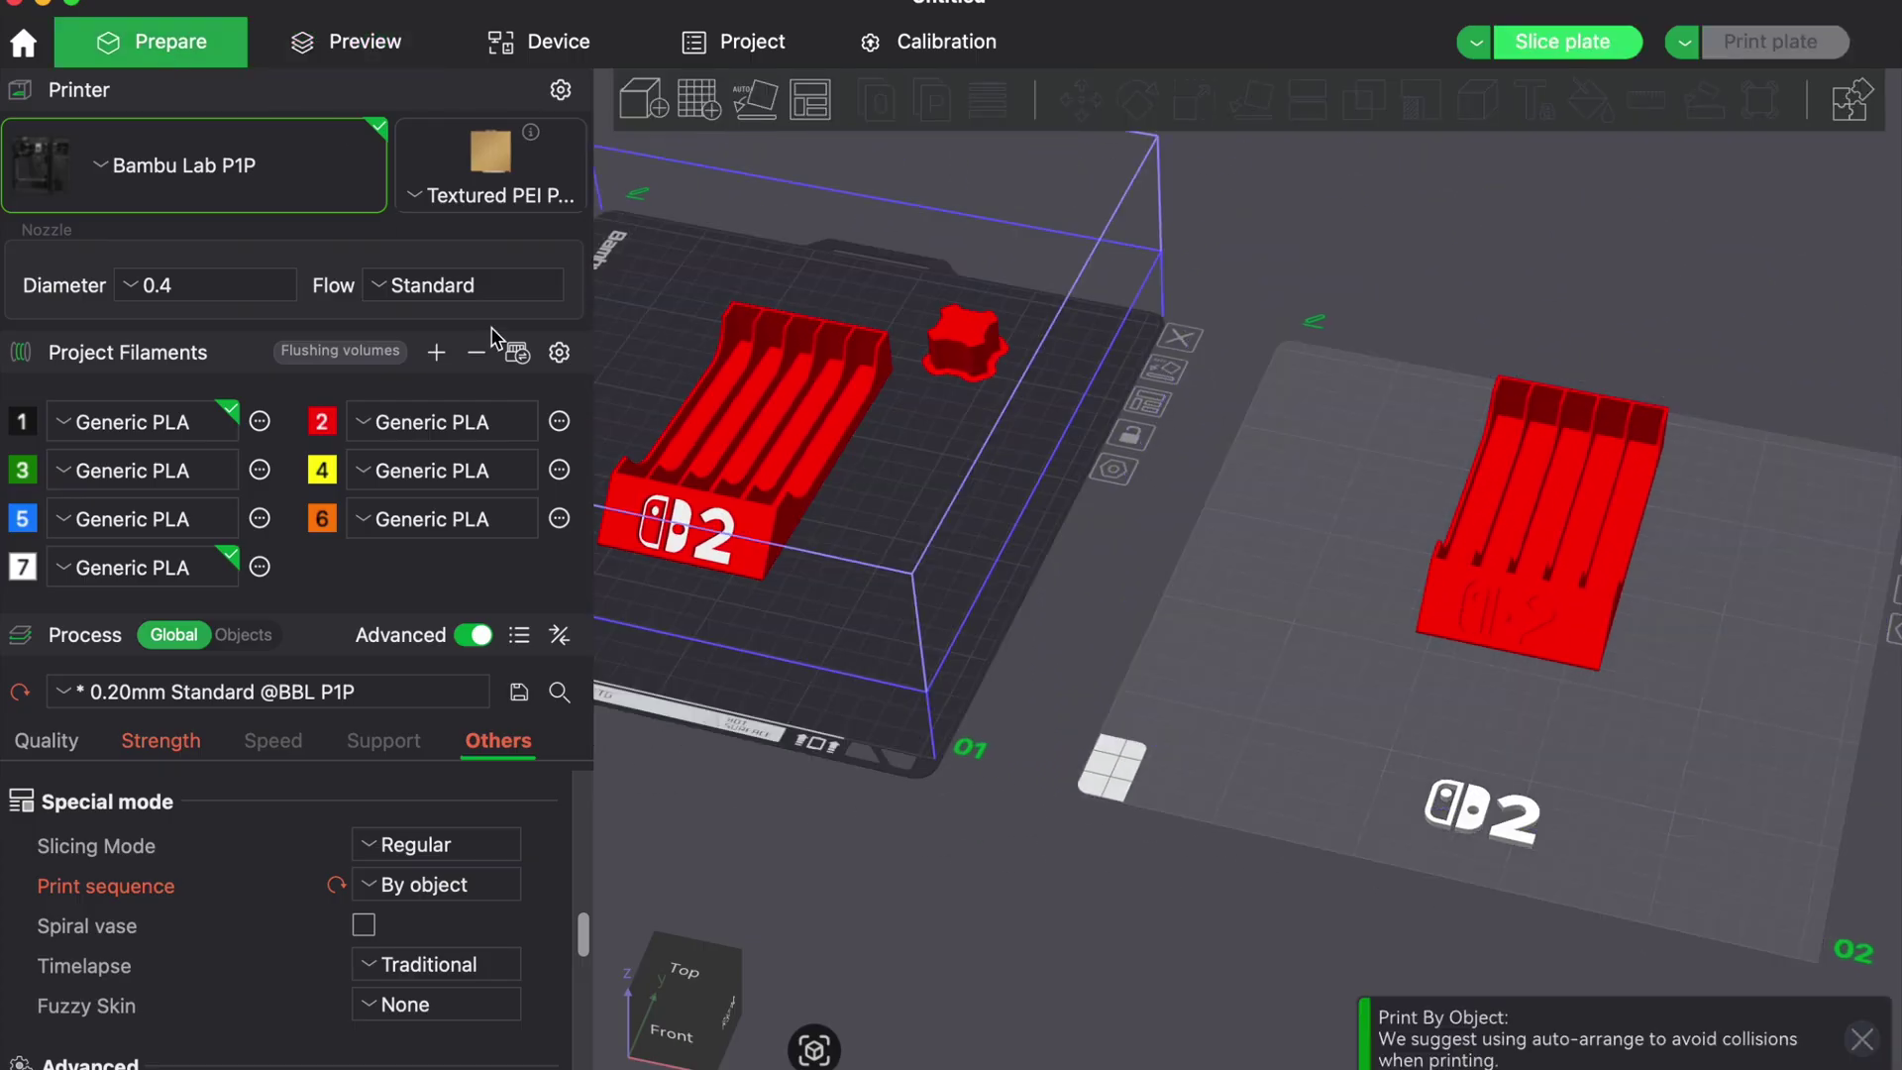
pyautogui.click(1562, 41)
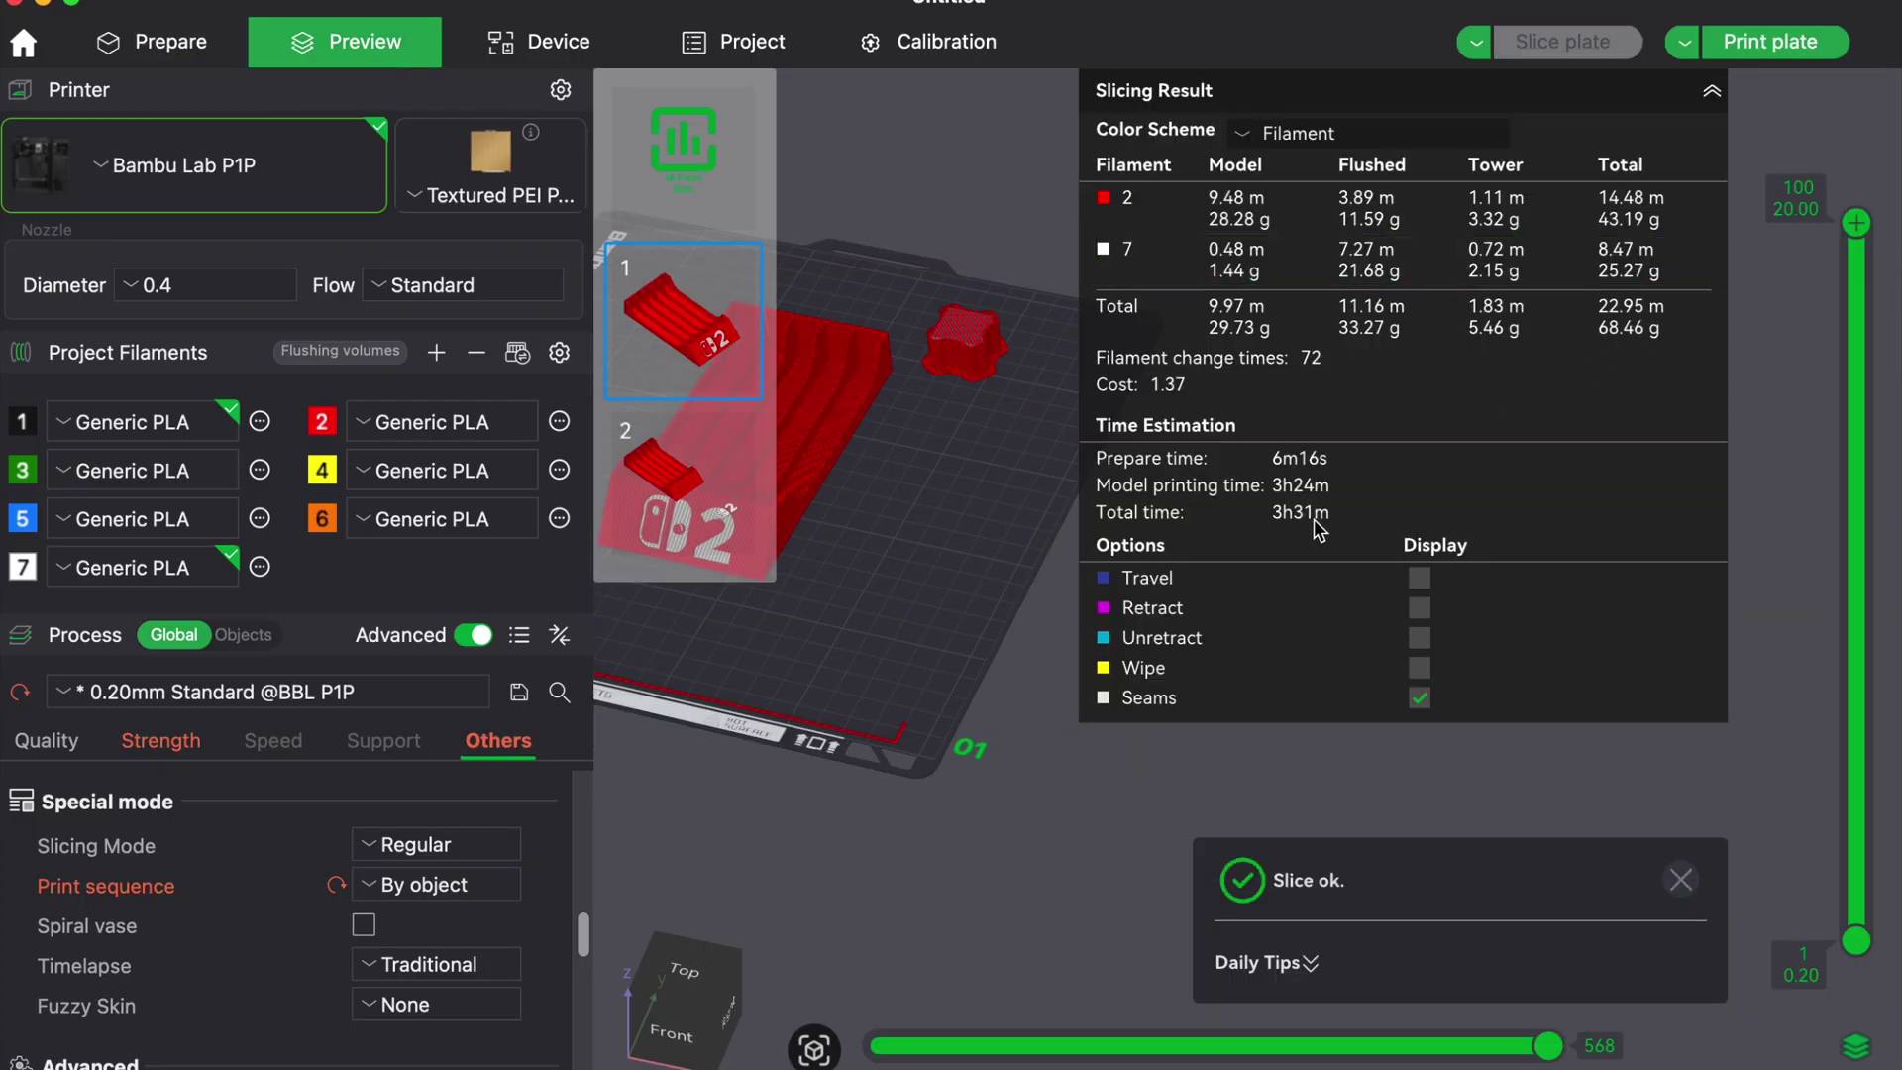
pyautogui.hotkey('ctrl', 'Tab')
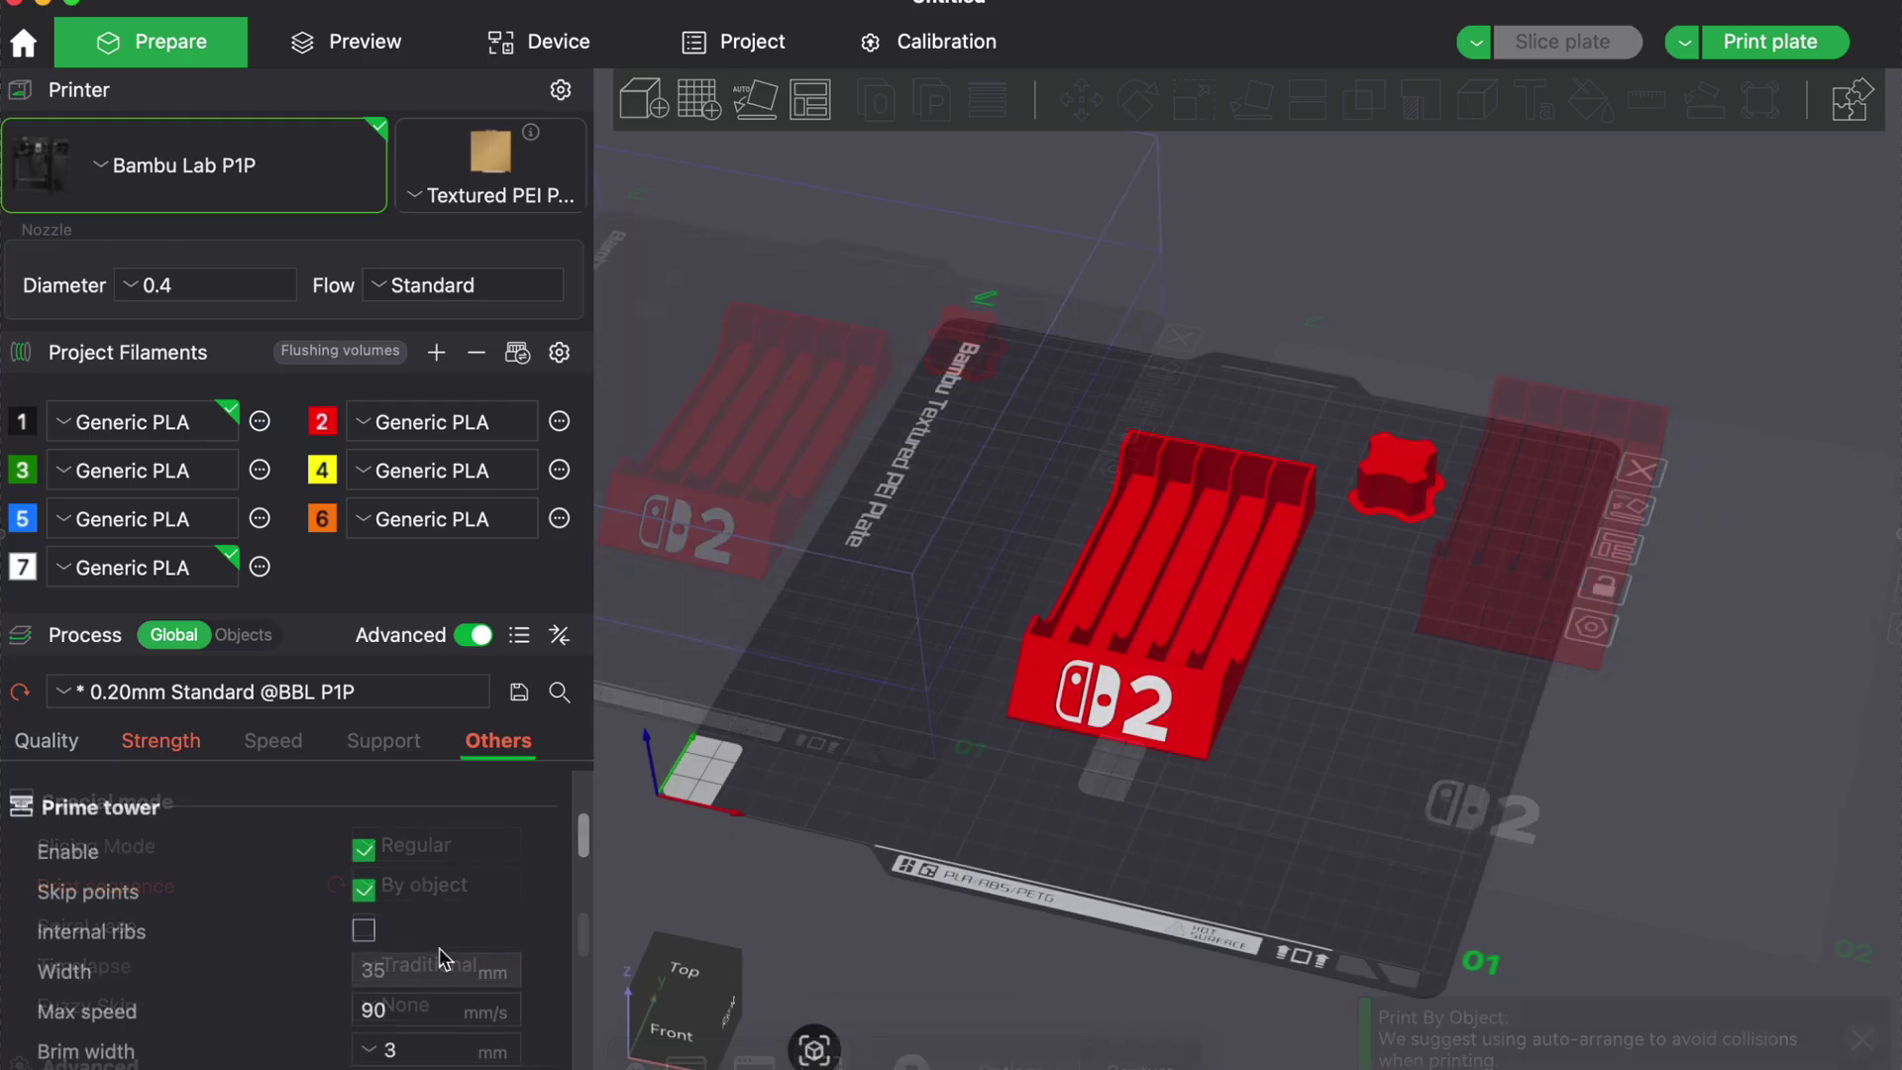
# Set the prime tower brim width to 0 and turn off its rib wall.
pyautogui.scroll(-2, 438, 948)
pyautogui.click(376, 901)
pyautogui.click(406, 936)
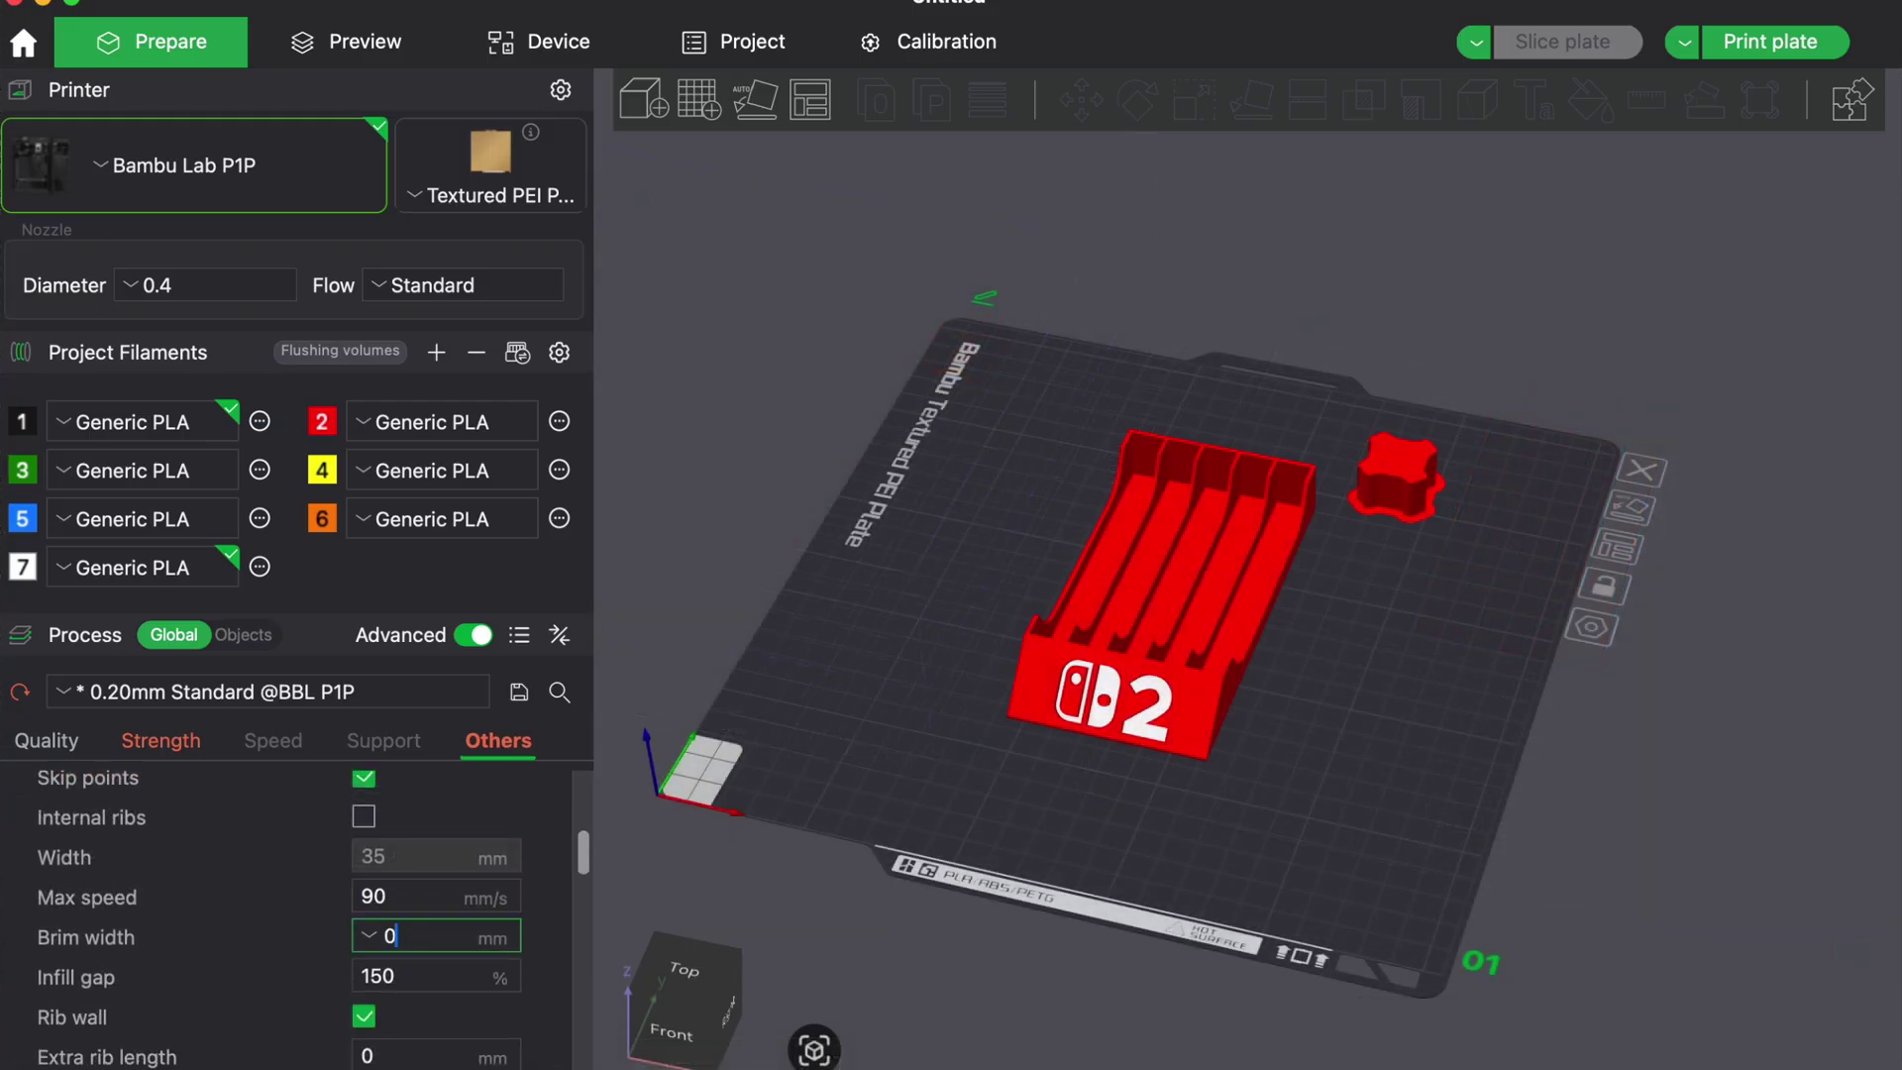
pyautogui.press('Tab')
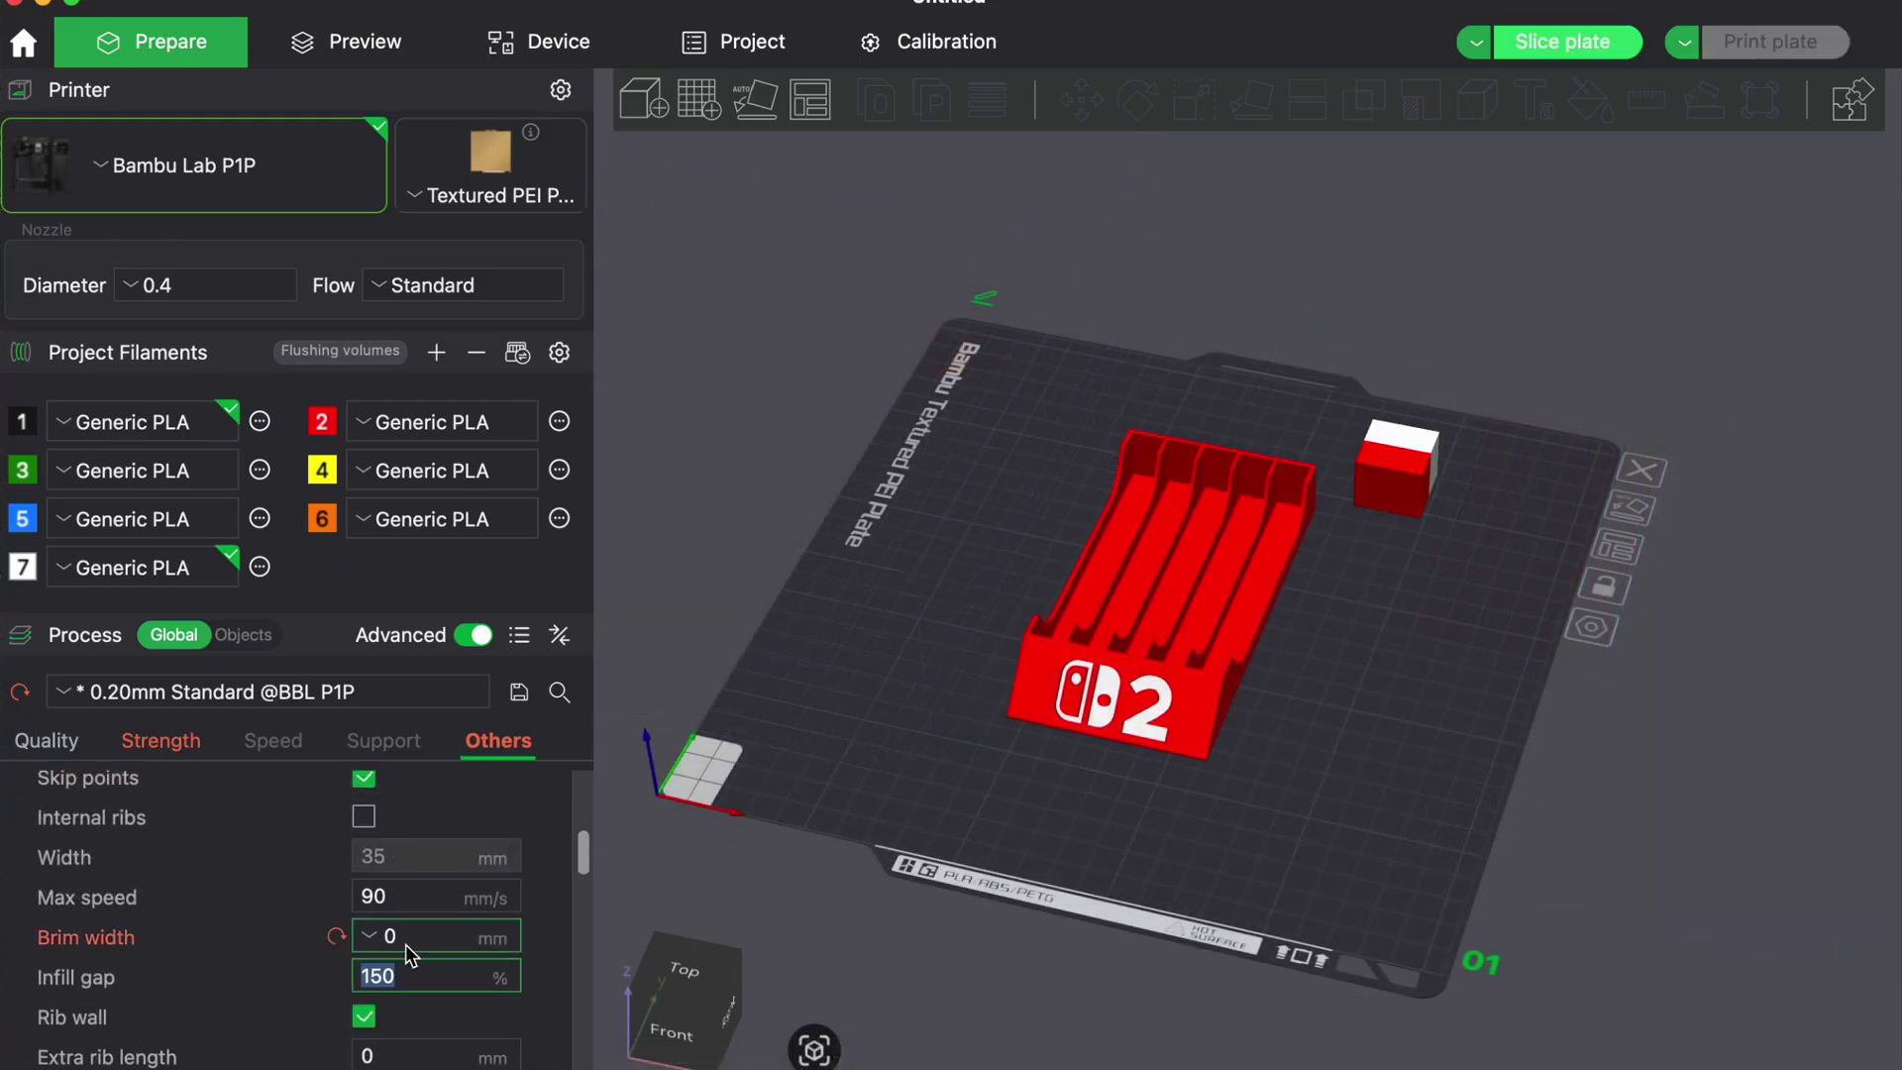
pyautogui.scroll(-3, 283, 976)
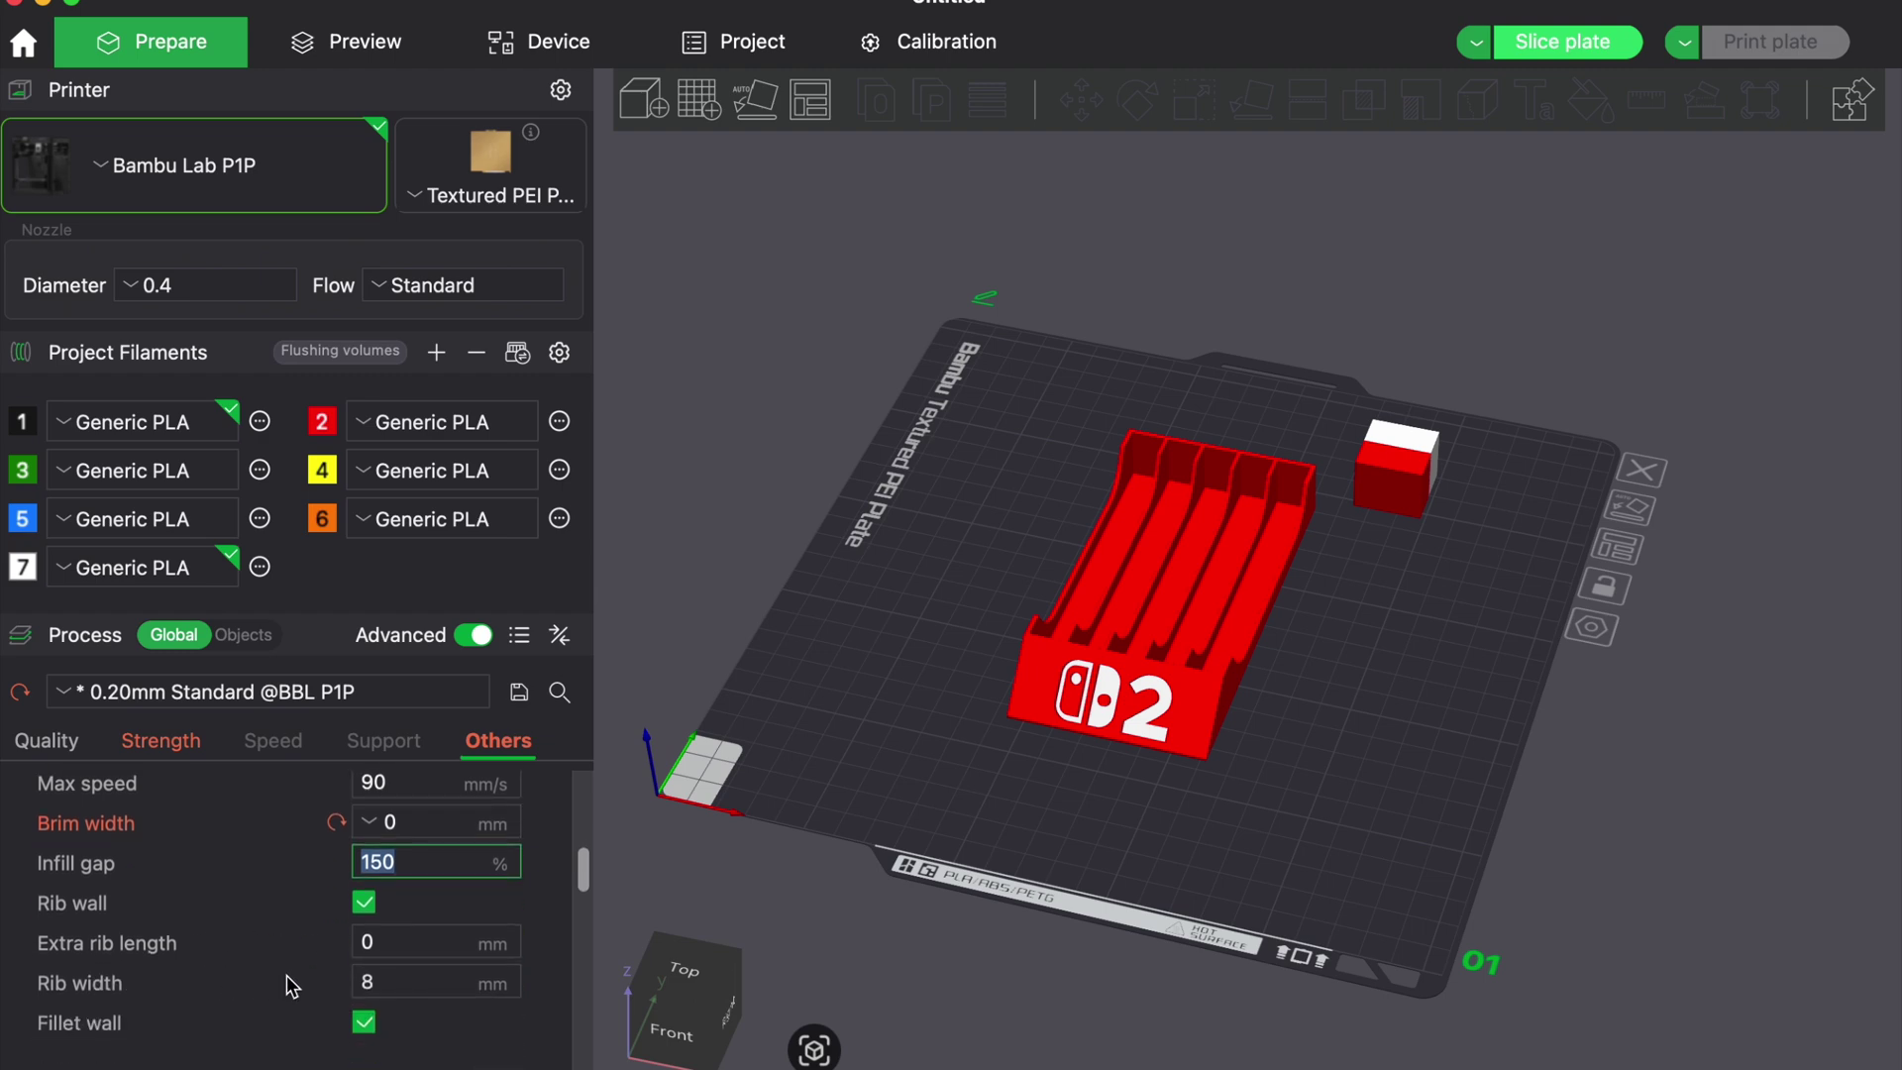
pyautogui.click(365, 902)
# Set the prime tower width to 10.
pyautogui.scroll(4, 406, 911)
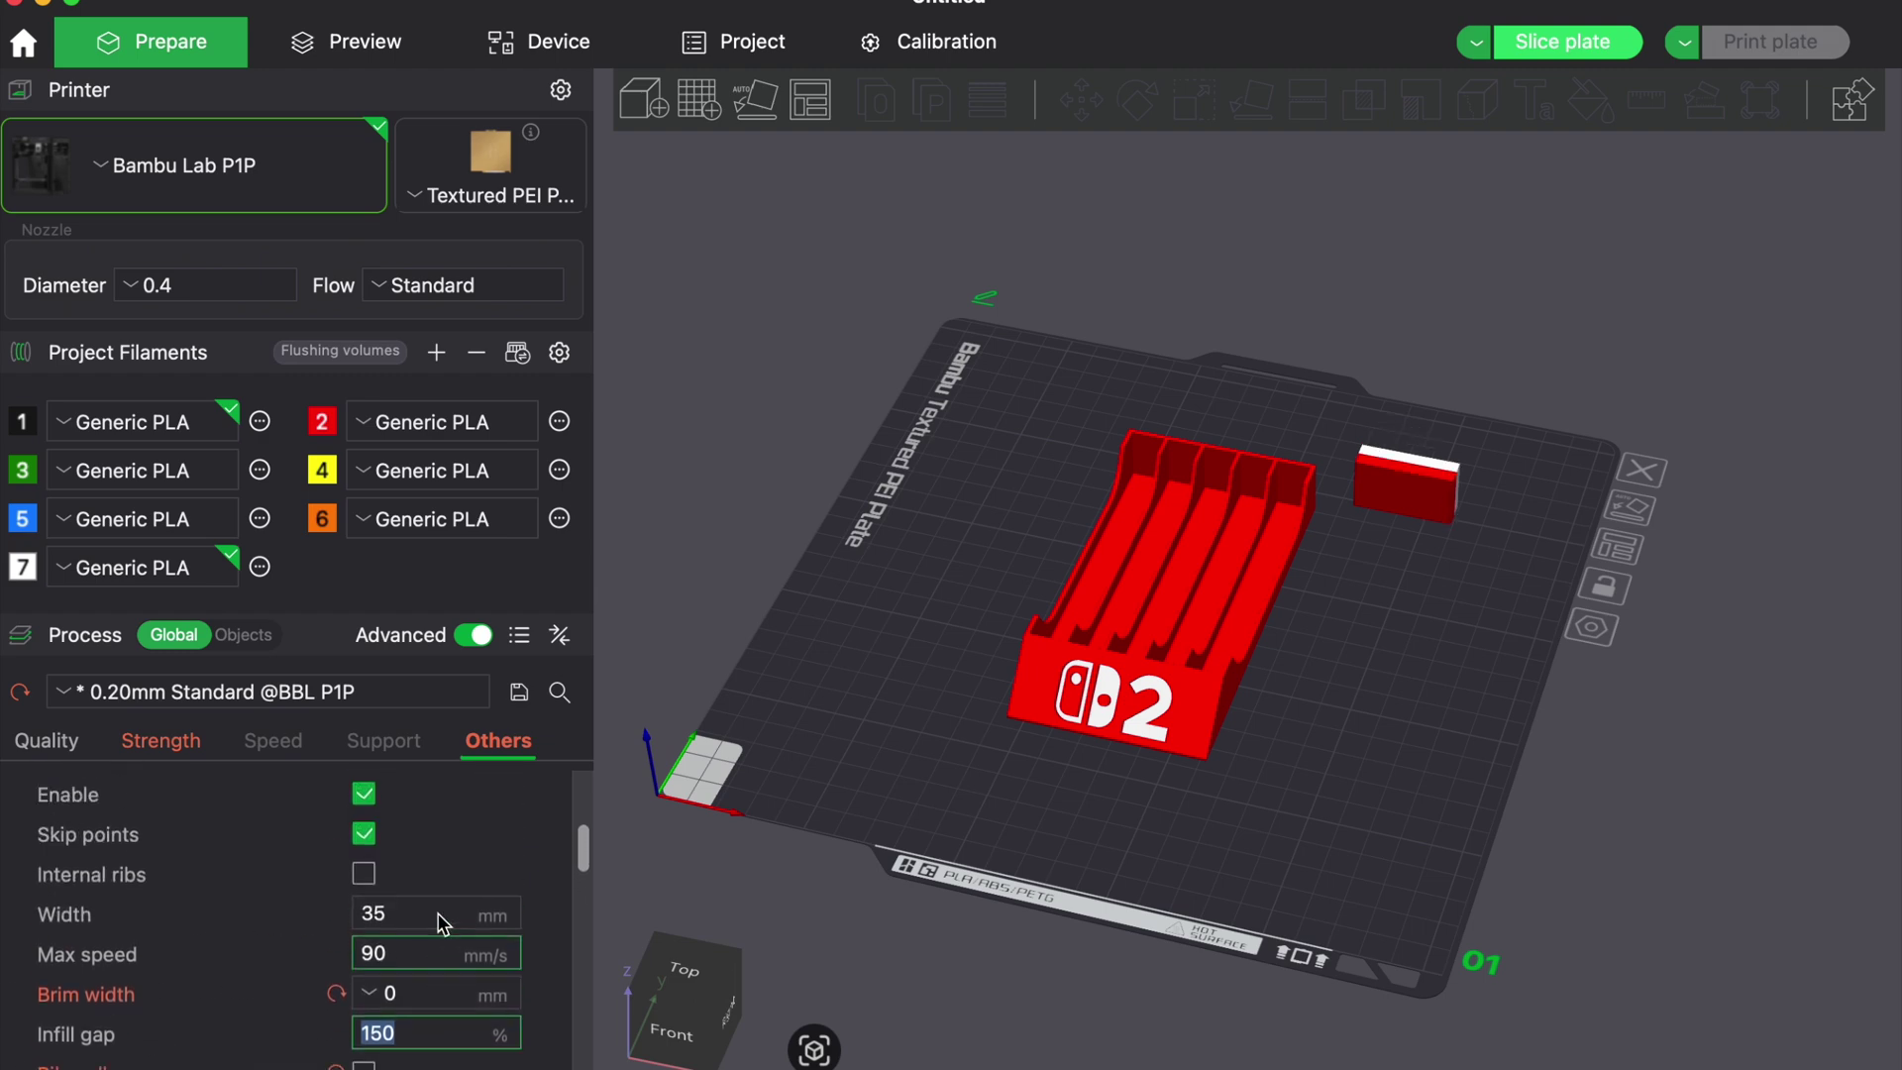
pyautogui.click(396, 913)
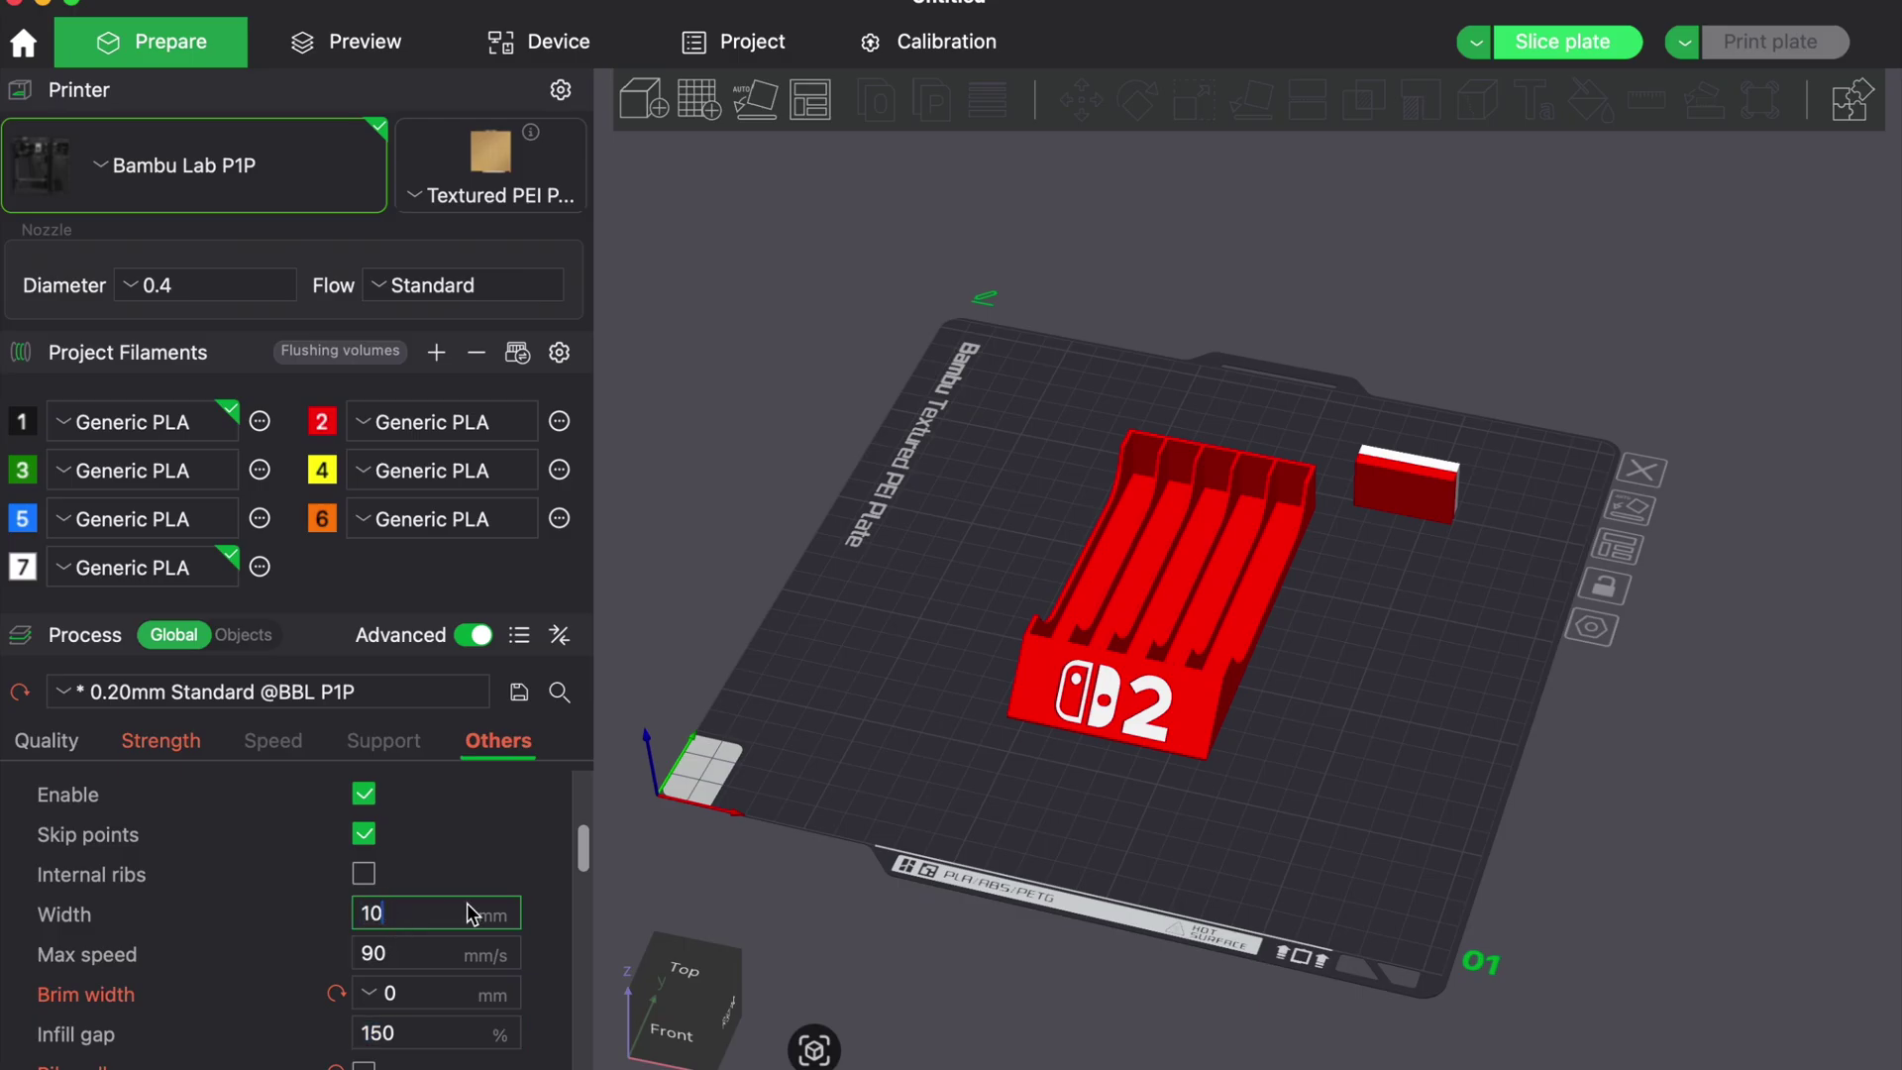
pyautogui.write('10')
pyautogui.press('Tab')
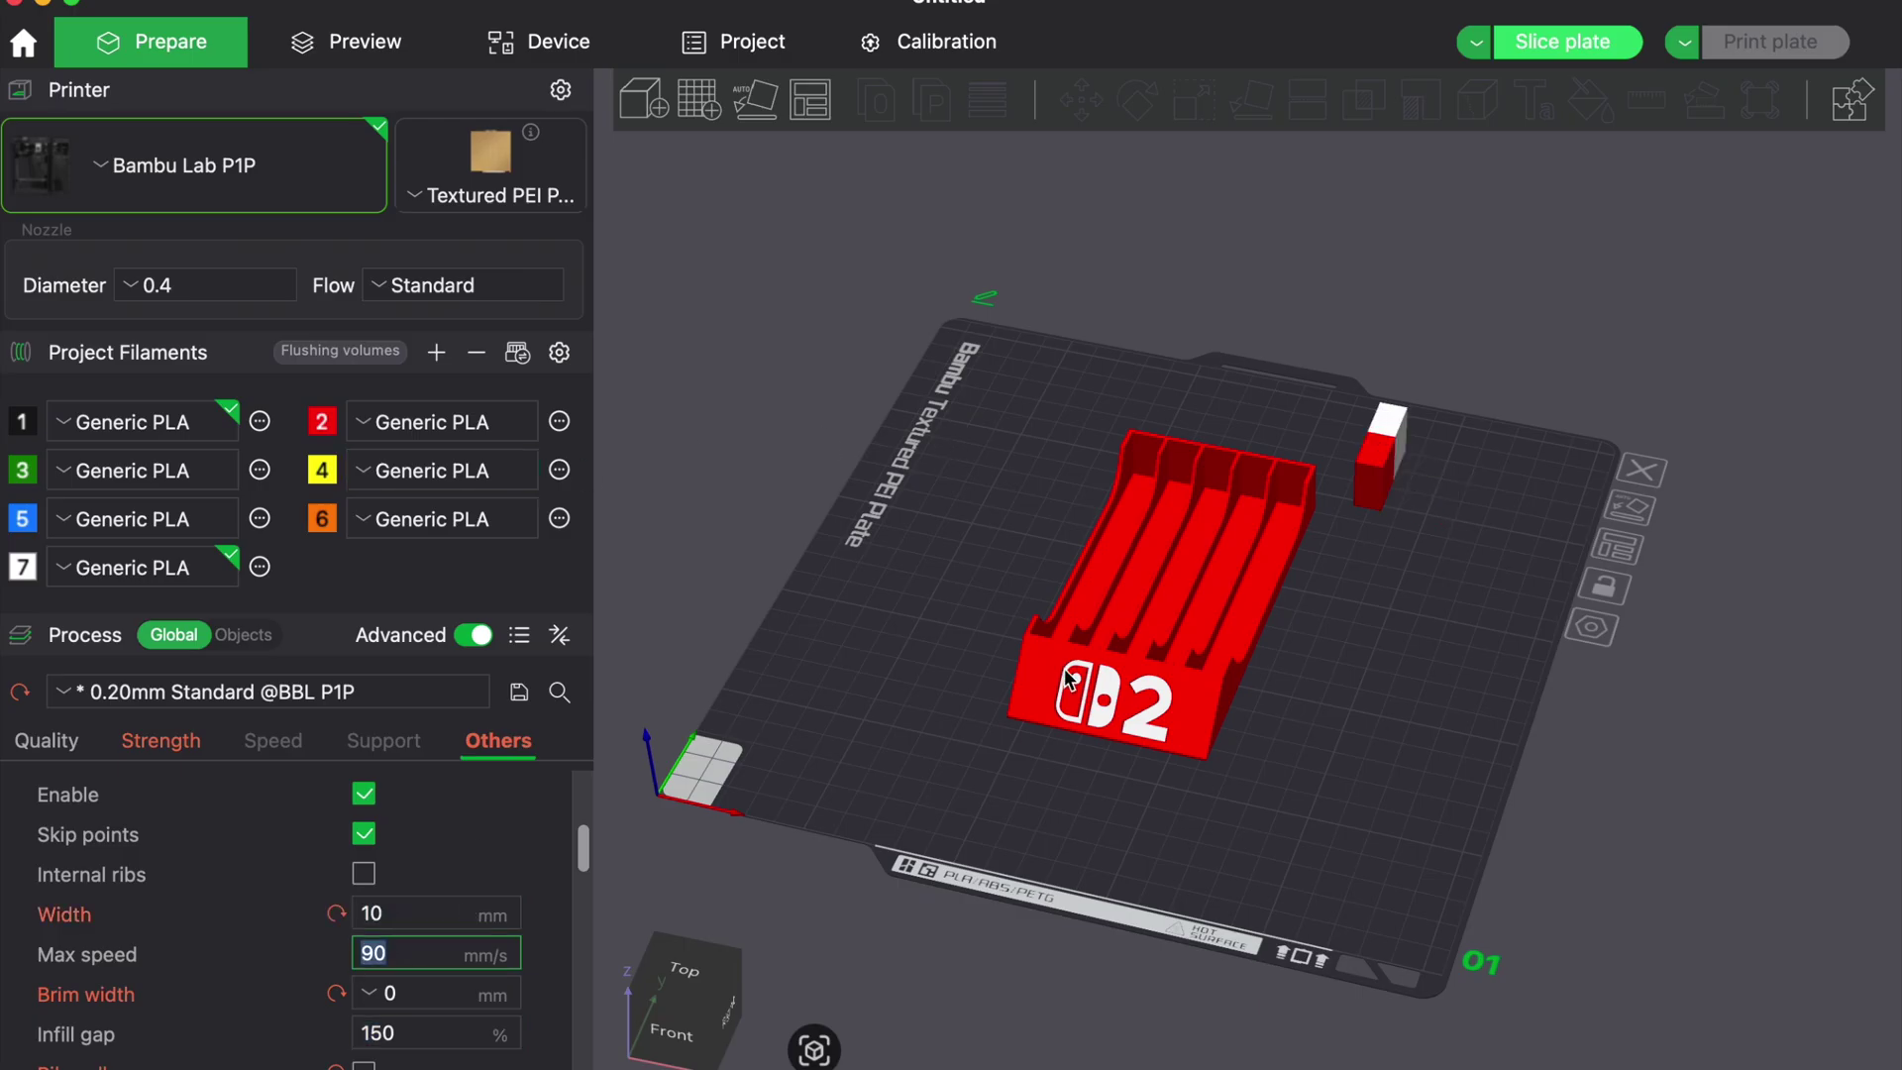
# Disable the prime tower, slice the plate, and recentre the sliced stand.
pyautogui.scroll(3, 442, 881)
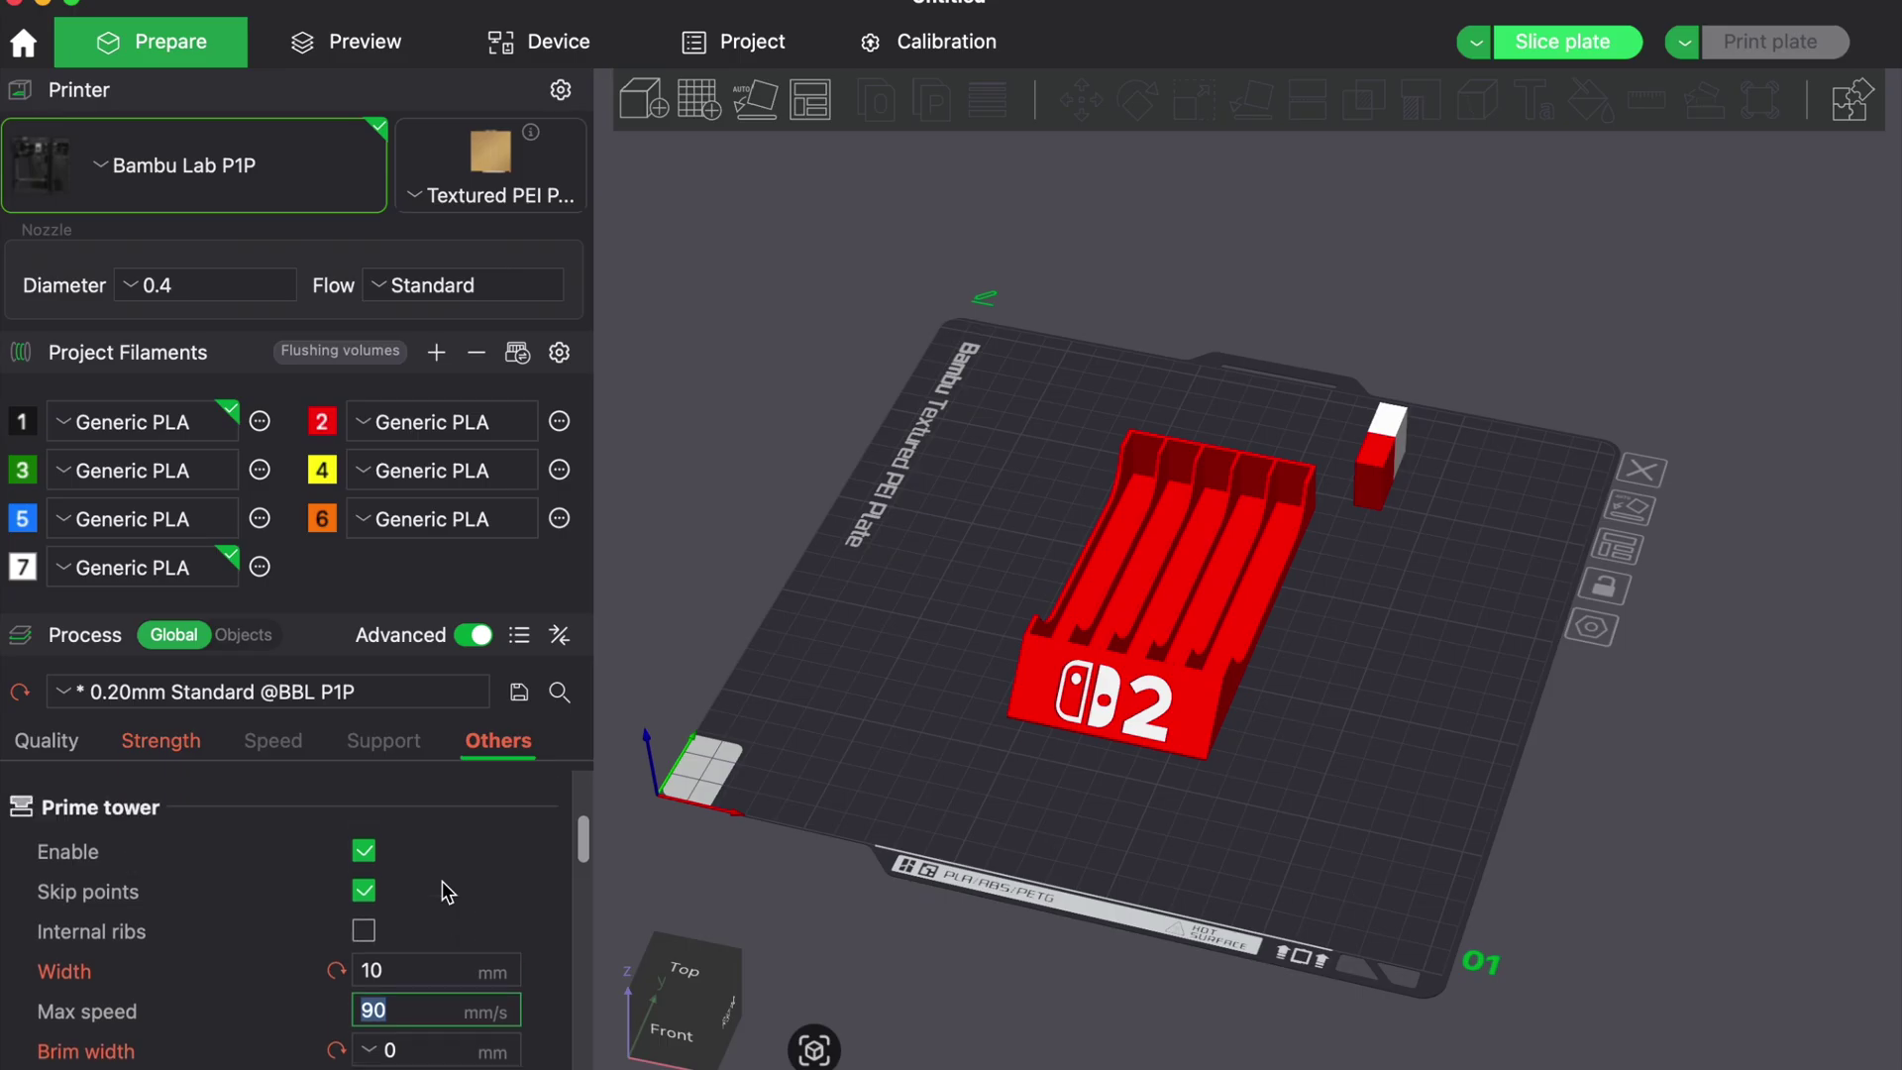
pyautogui.click(365, 908)
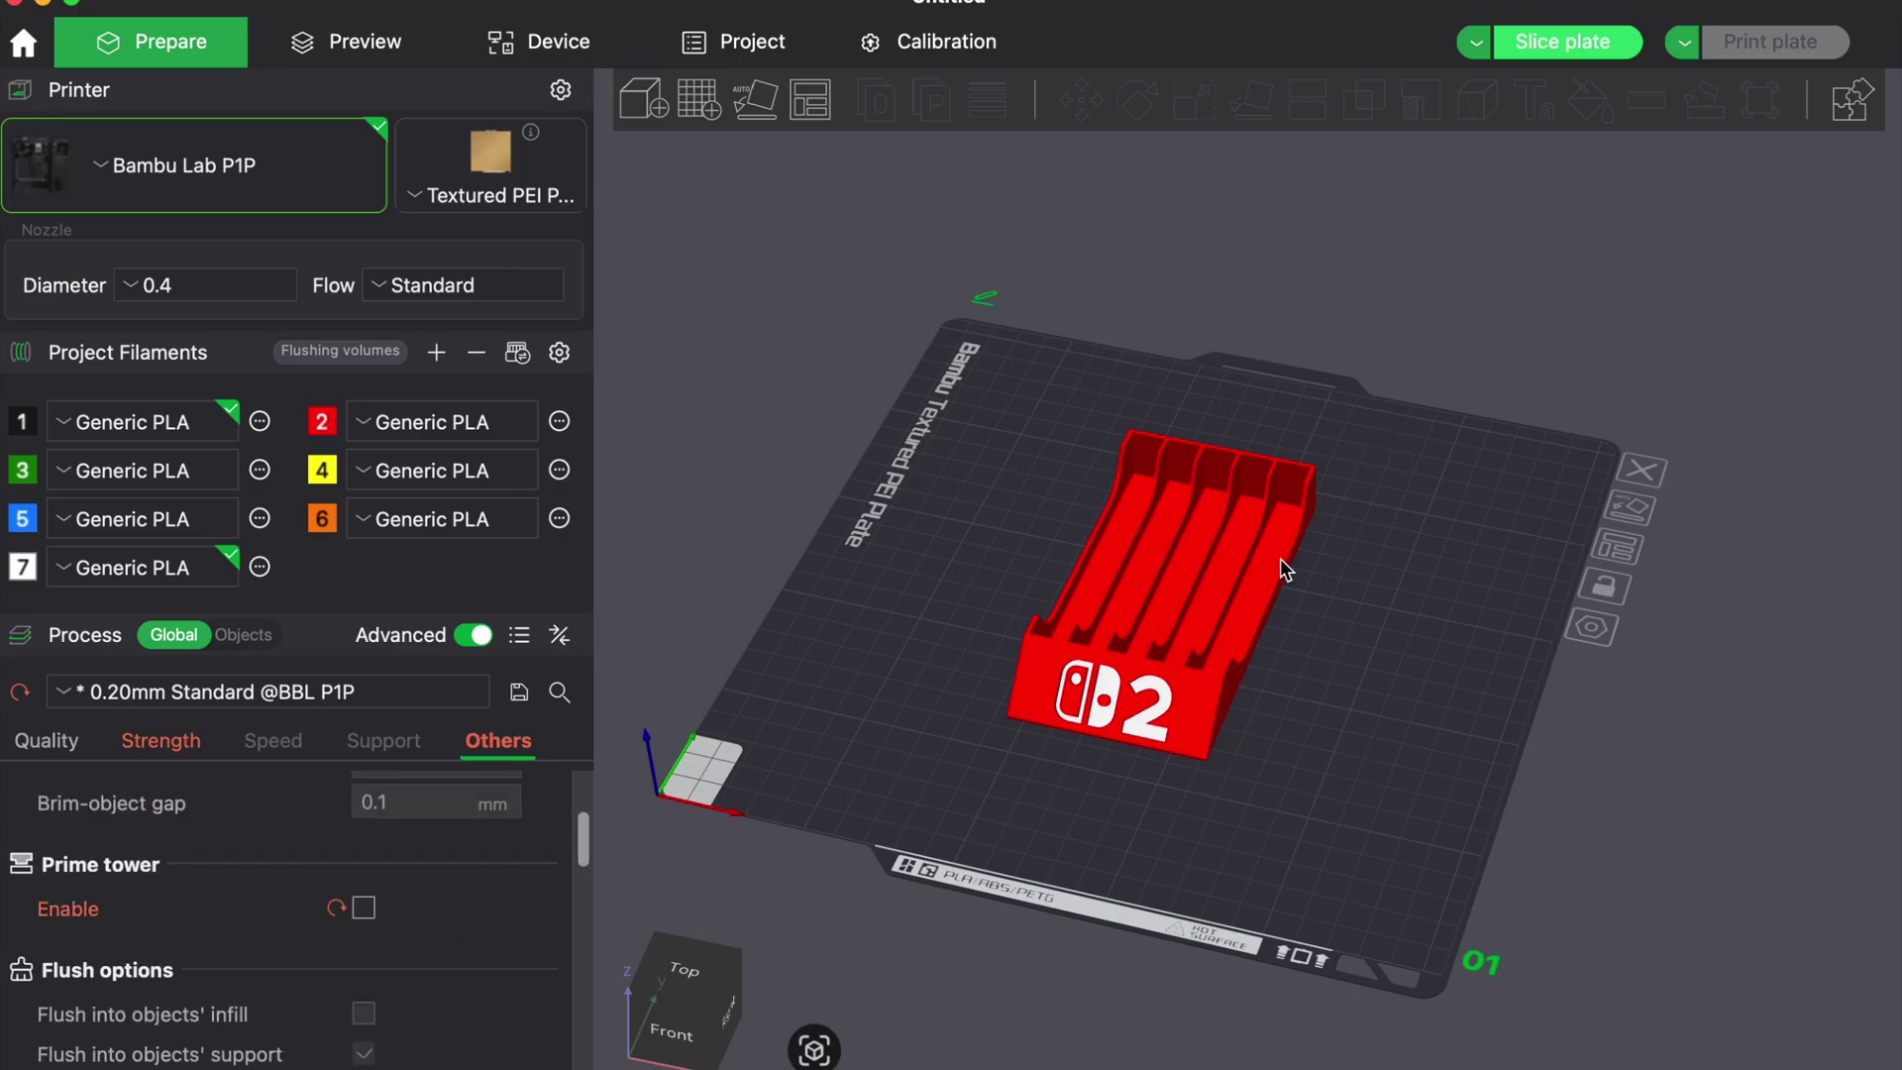
pyautogui.click(1573, 58)
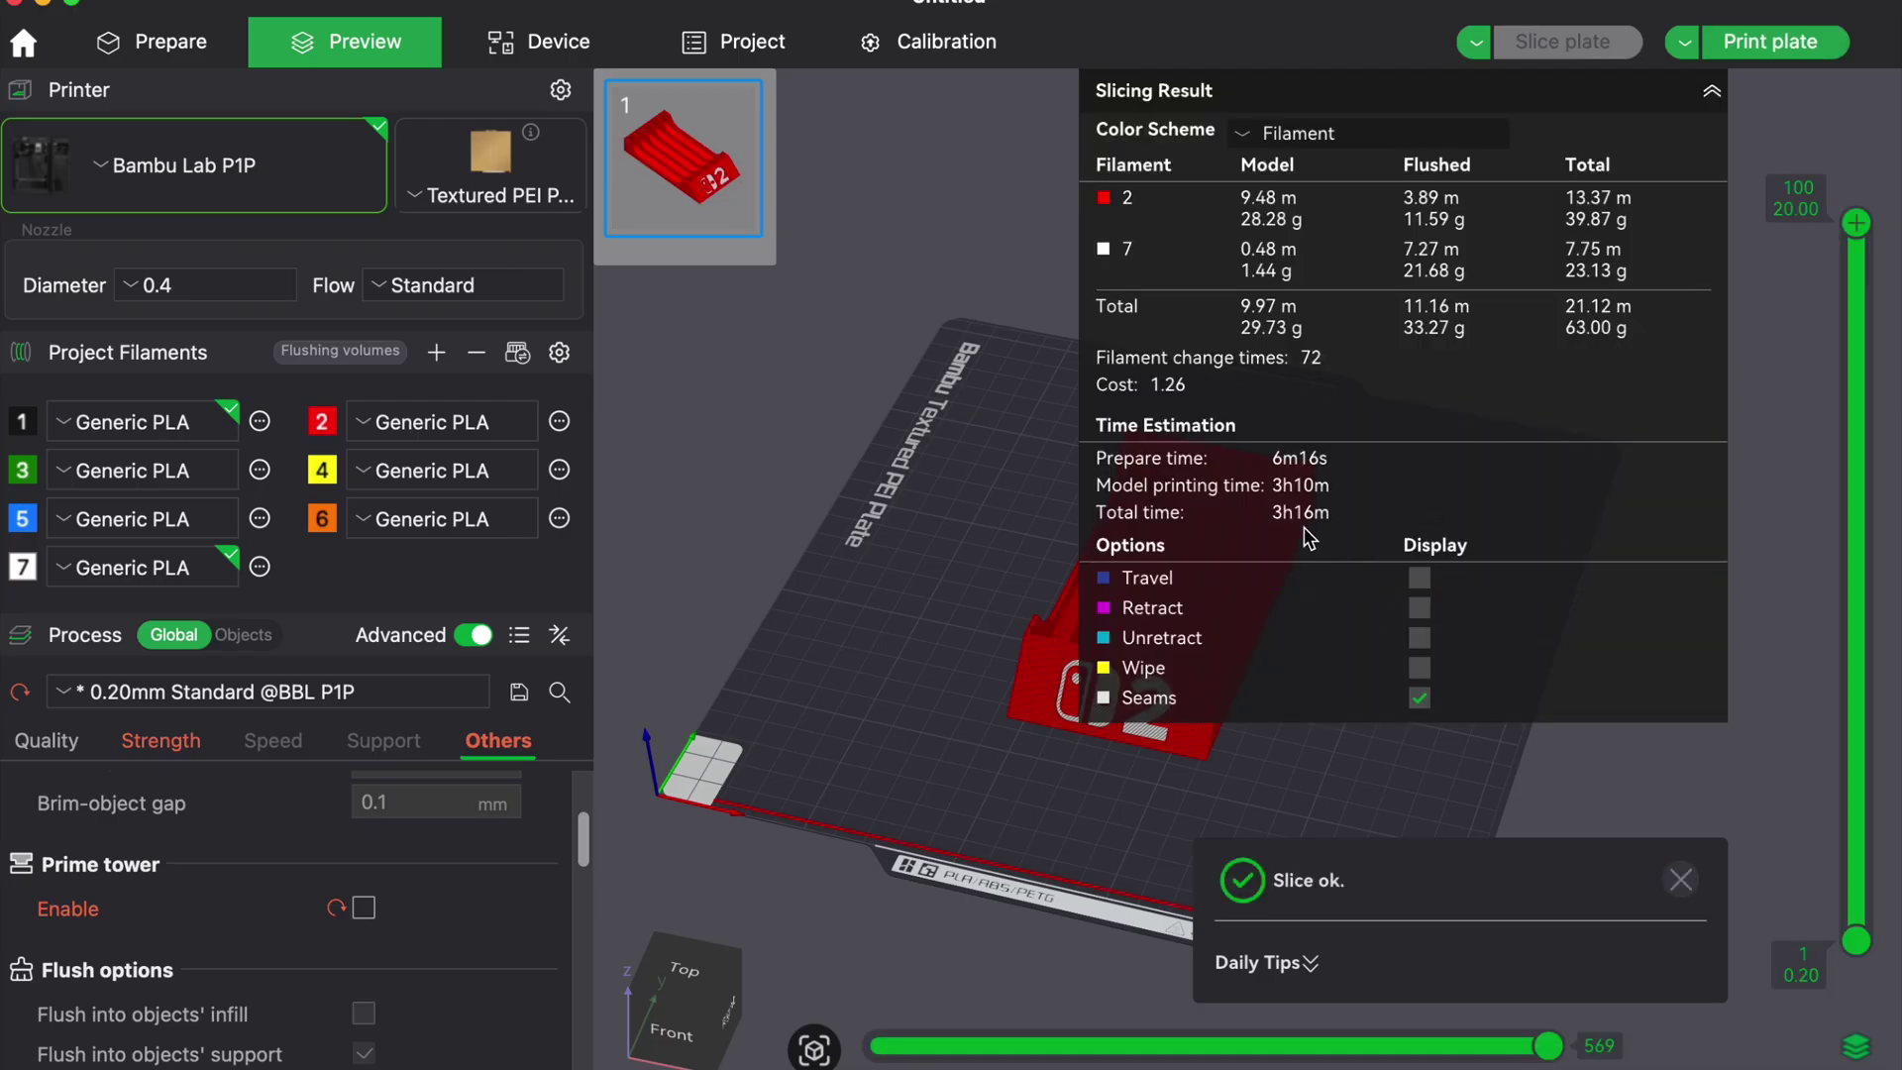
pyautogui.scroll(5, 711, 818)
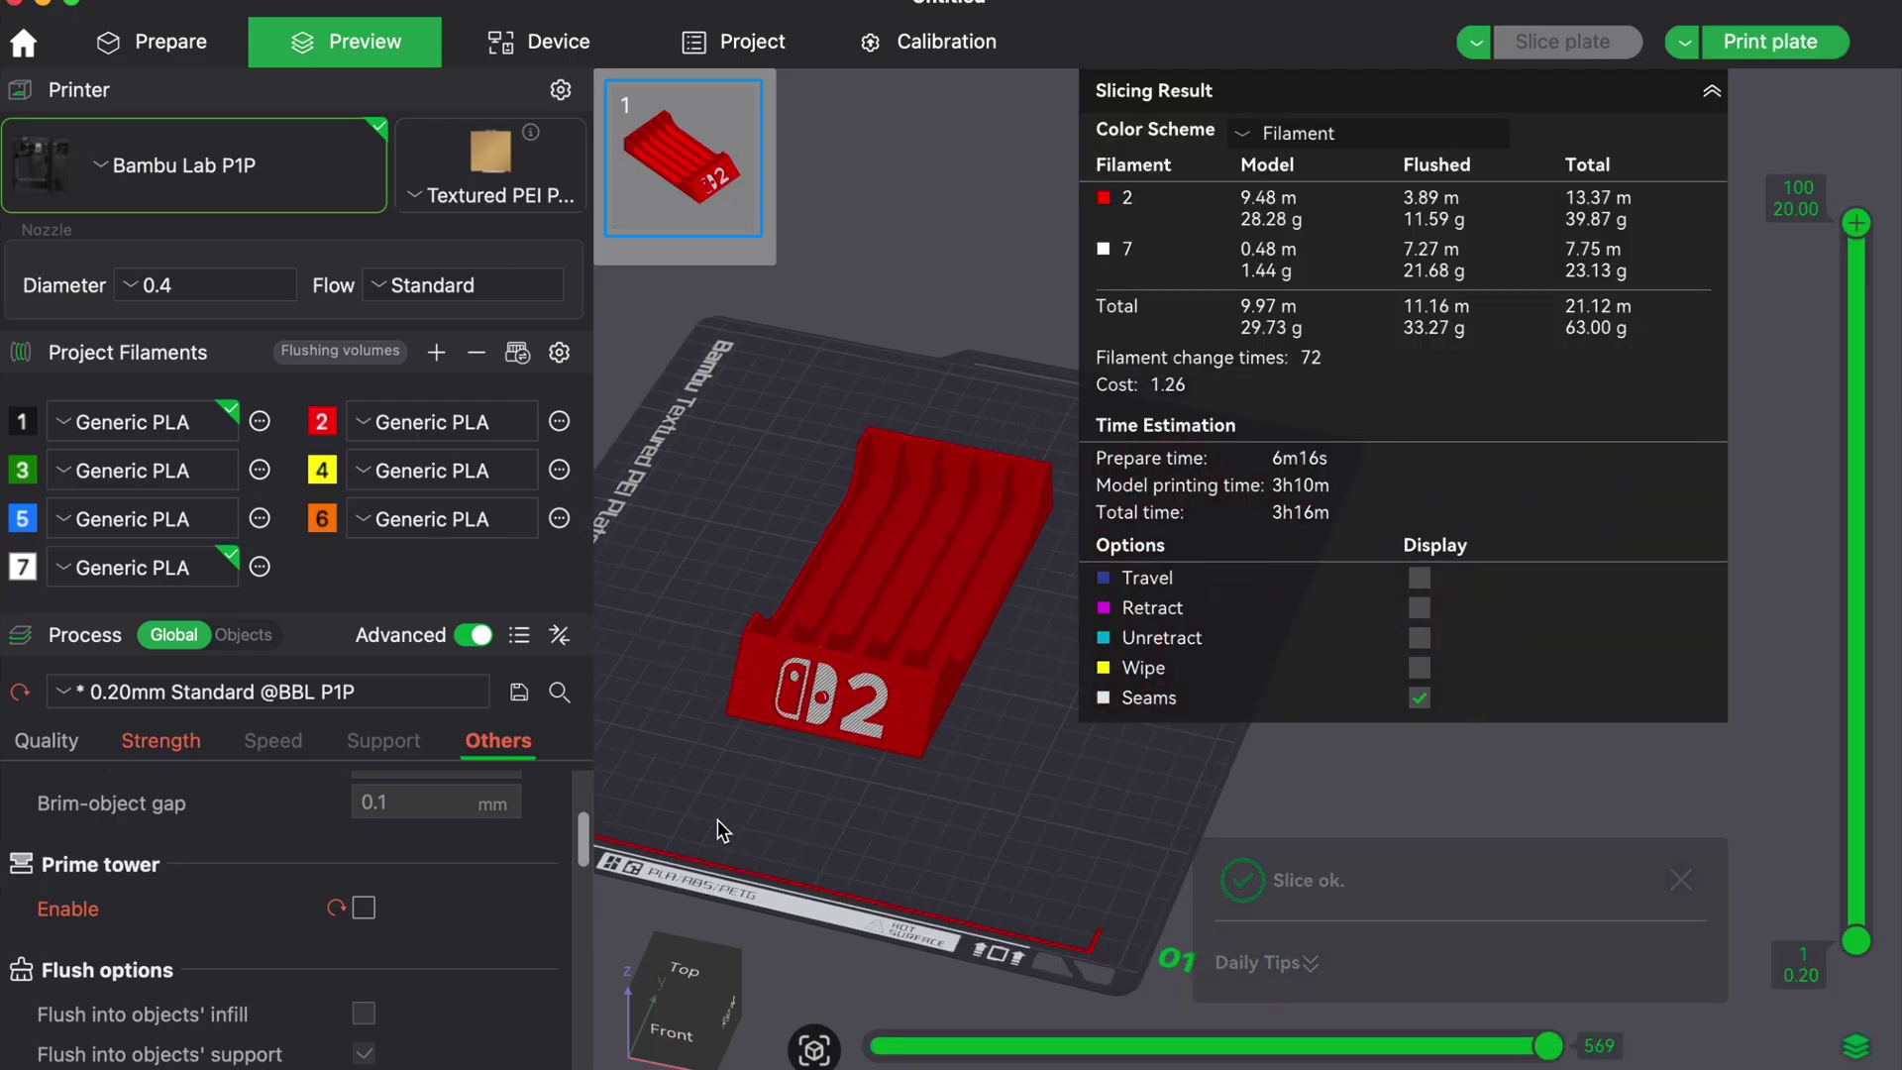
pyautogui.moveTo(721, 779); pyautogui.dragTo(742, 743, button='right')
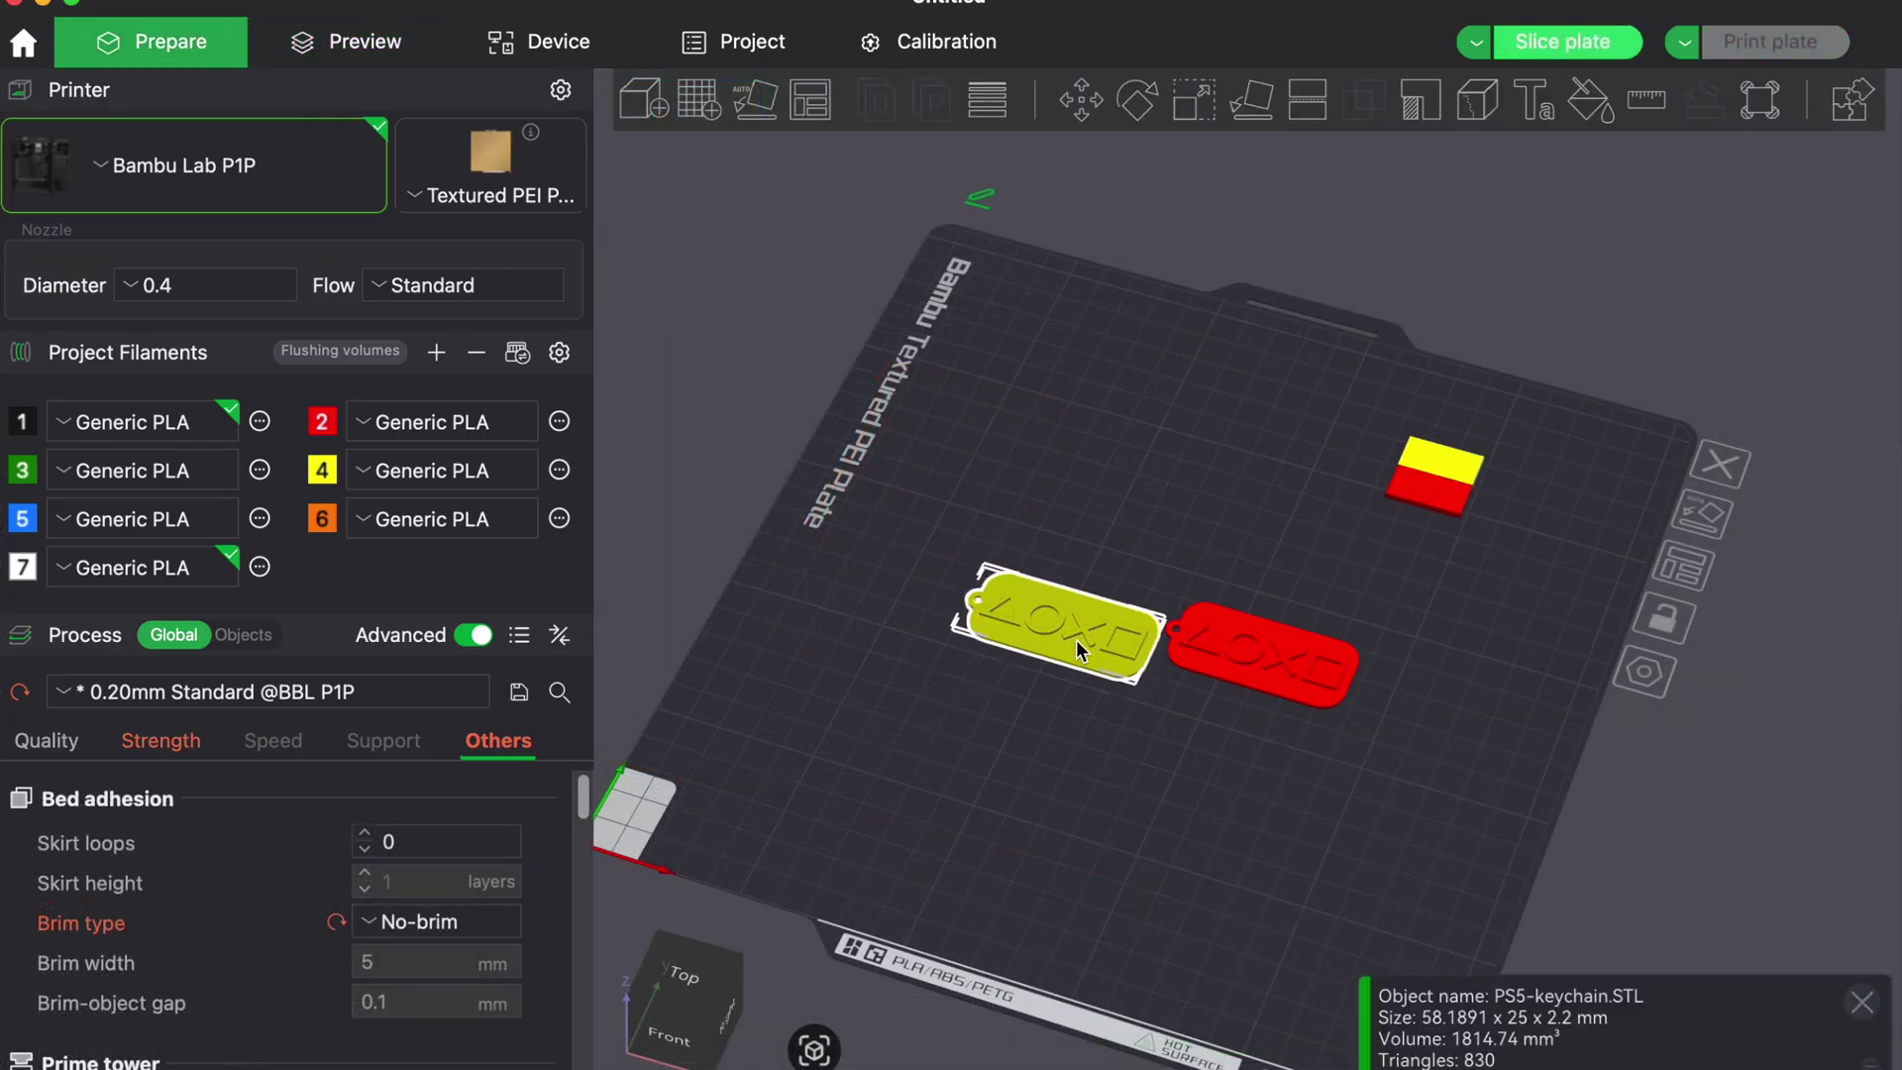
# Nudge the yellow keychain, select the red one, and slice the keychain plate.
pyautogui.moveTo(1076, 639); pyautogui.dragTo(1060, 616)
pyautogui.click(1226, 673)
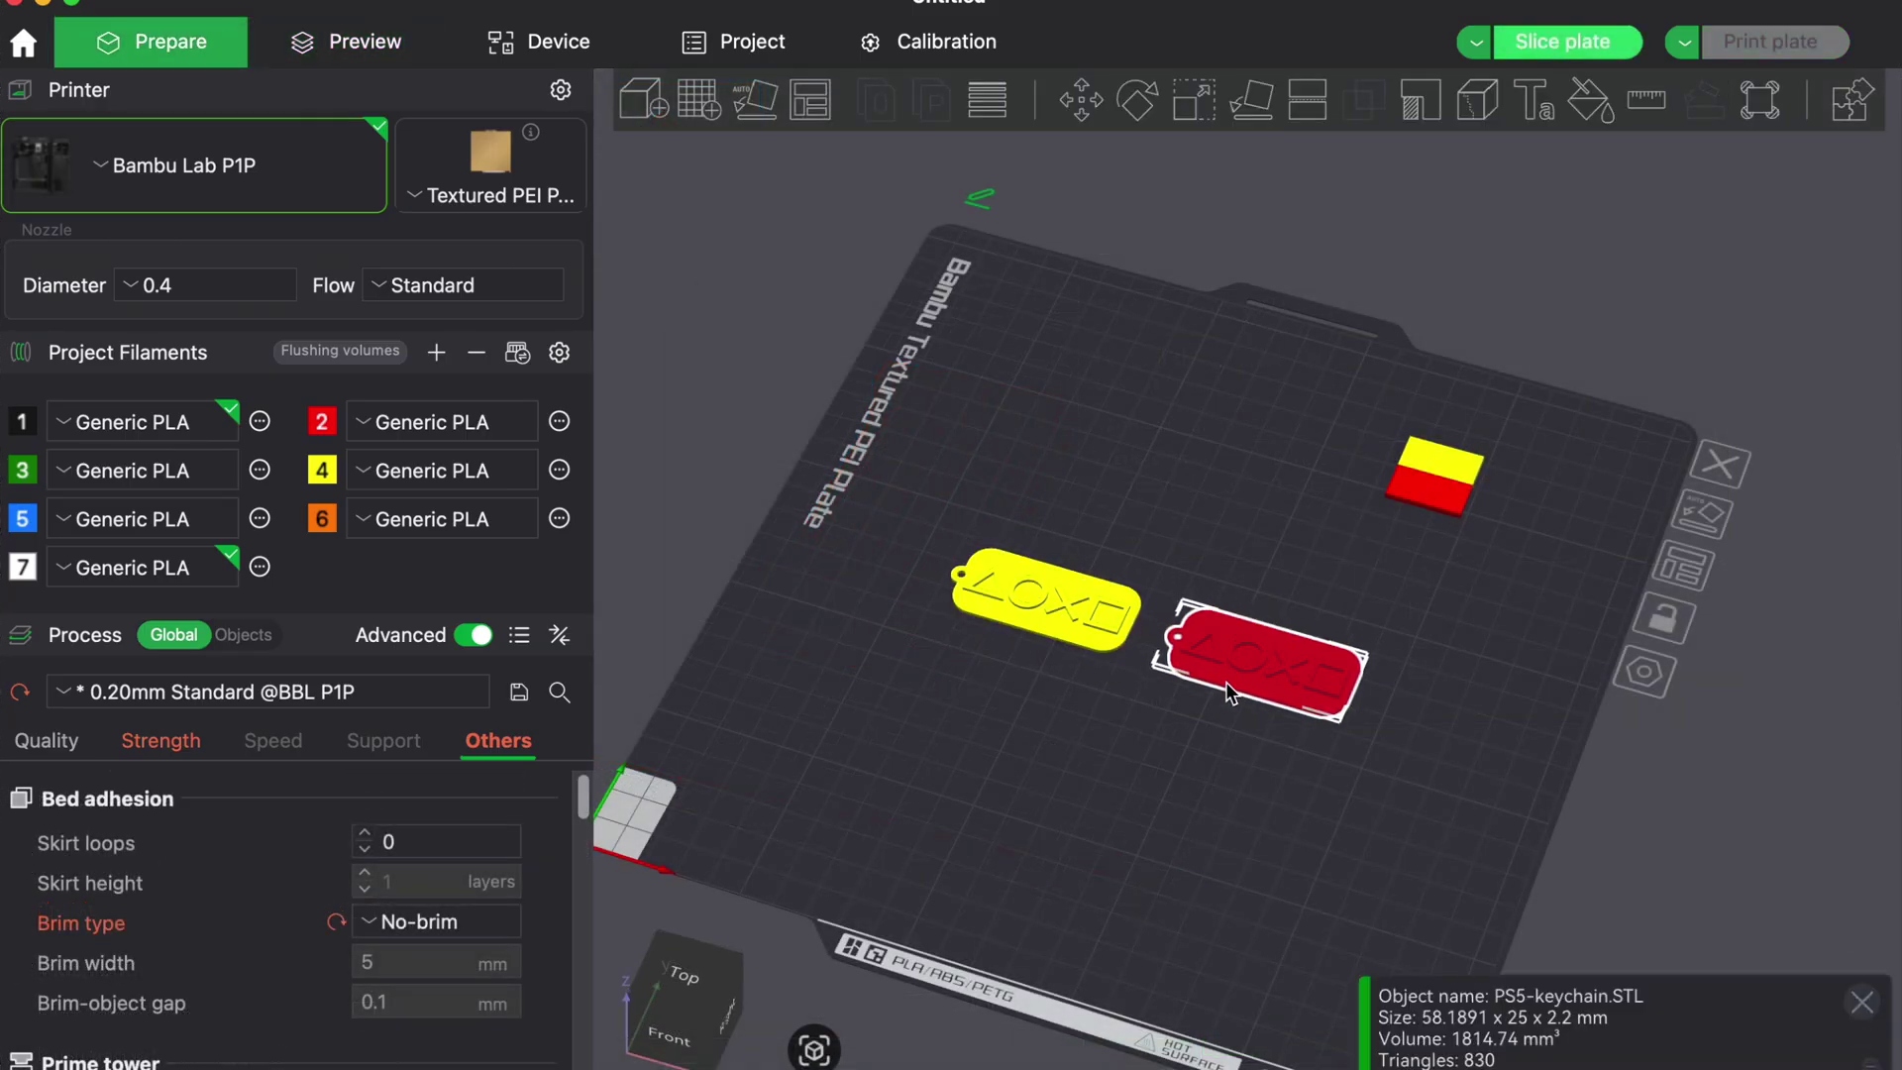
pyautogui.click(1573, 45)
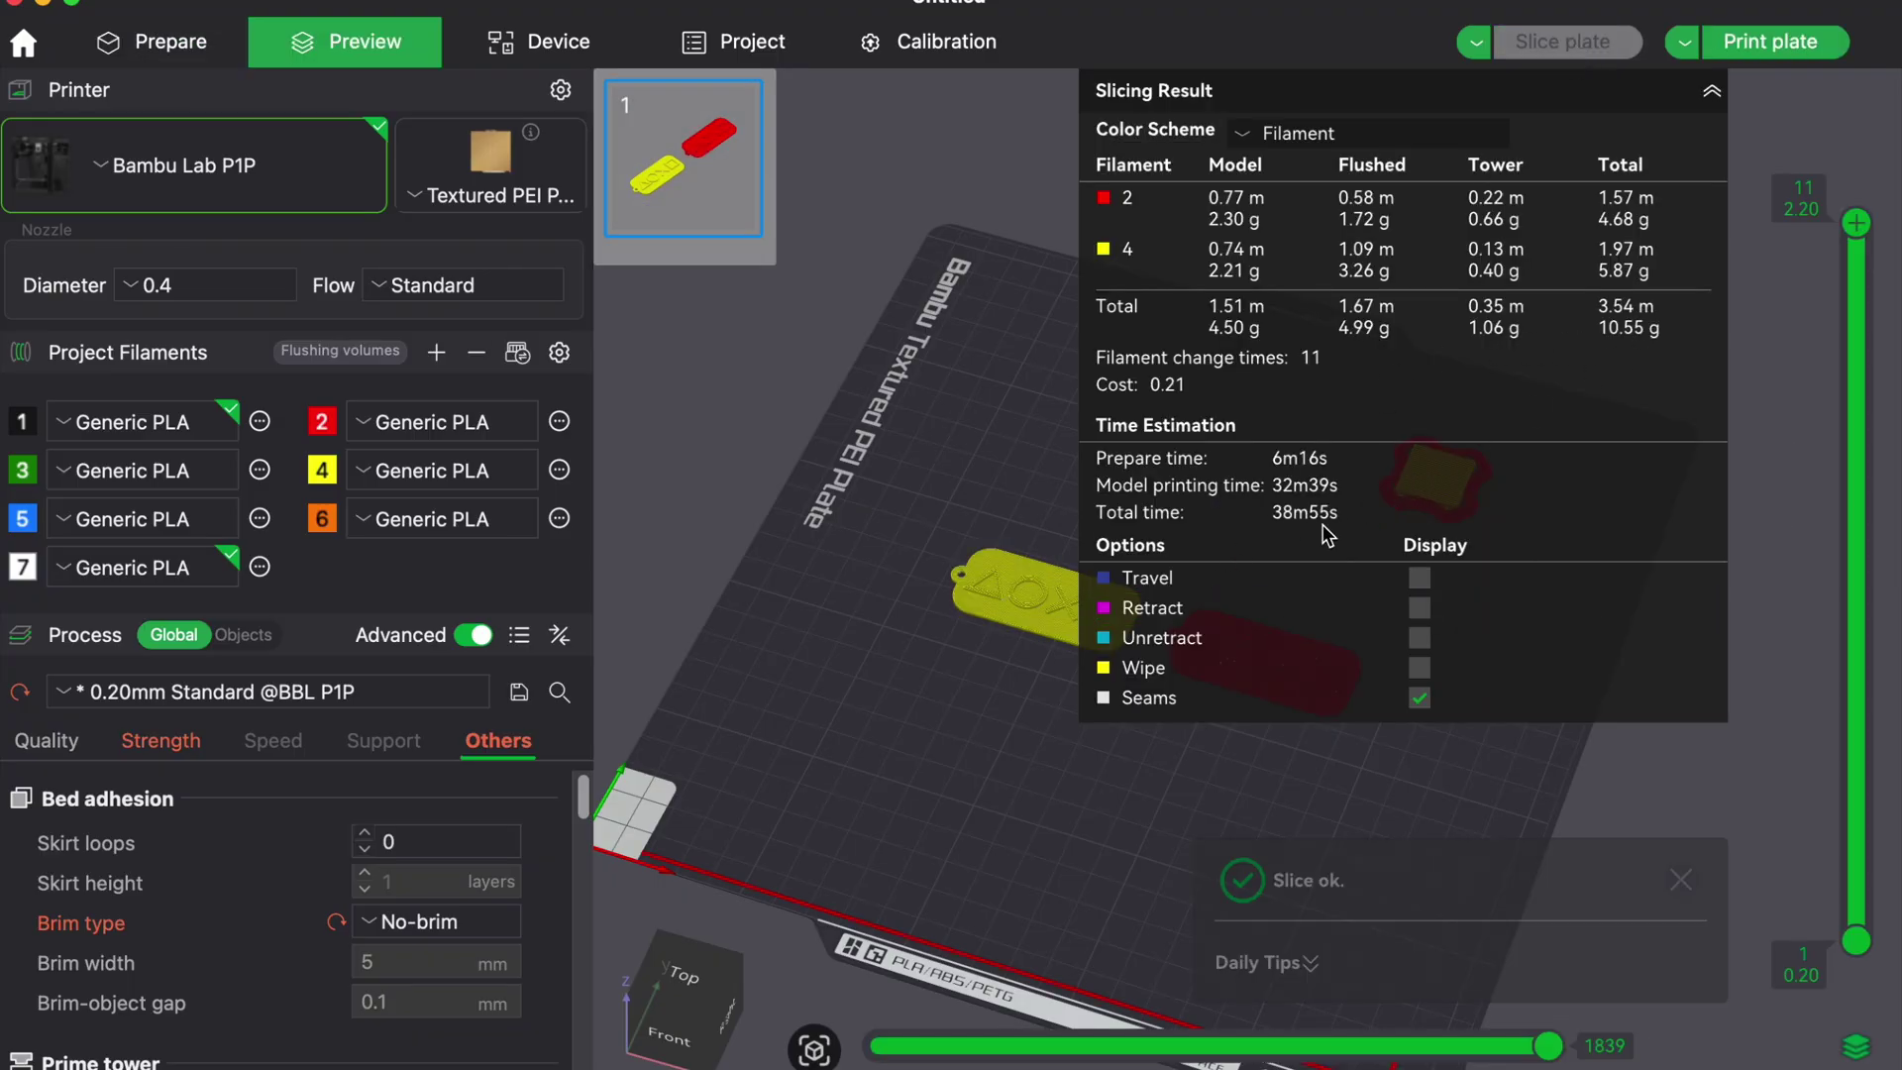
# Return to plate editing and scroll the Others settings to Special mode.
pyautogui.click(174, 45)
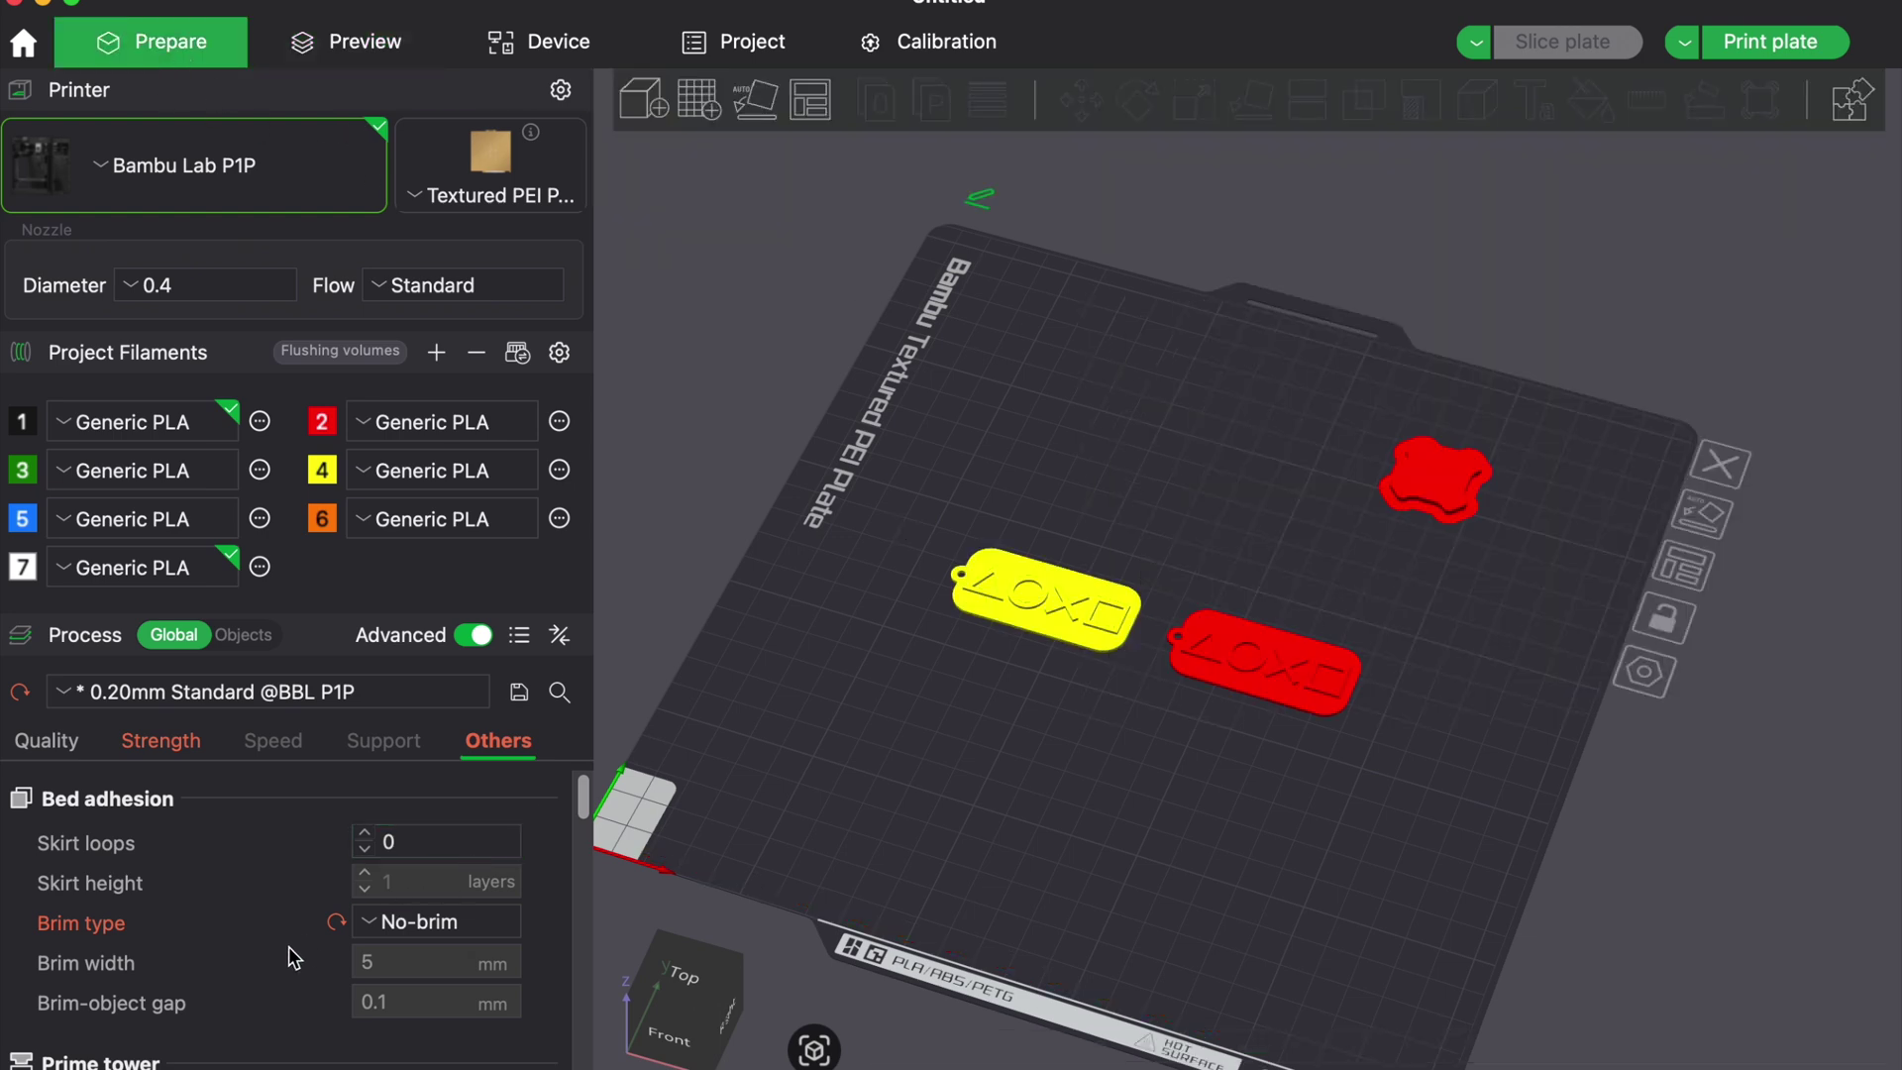
pyautogui.scroll(-3, 288, 958)
pyautogui.scroll(2, 287, 958)
pyautogui.scroll(-5, 287, 958)
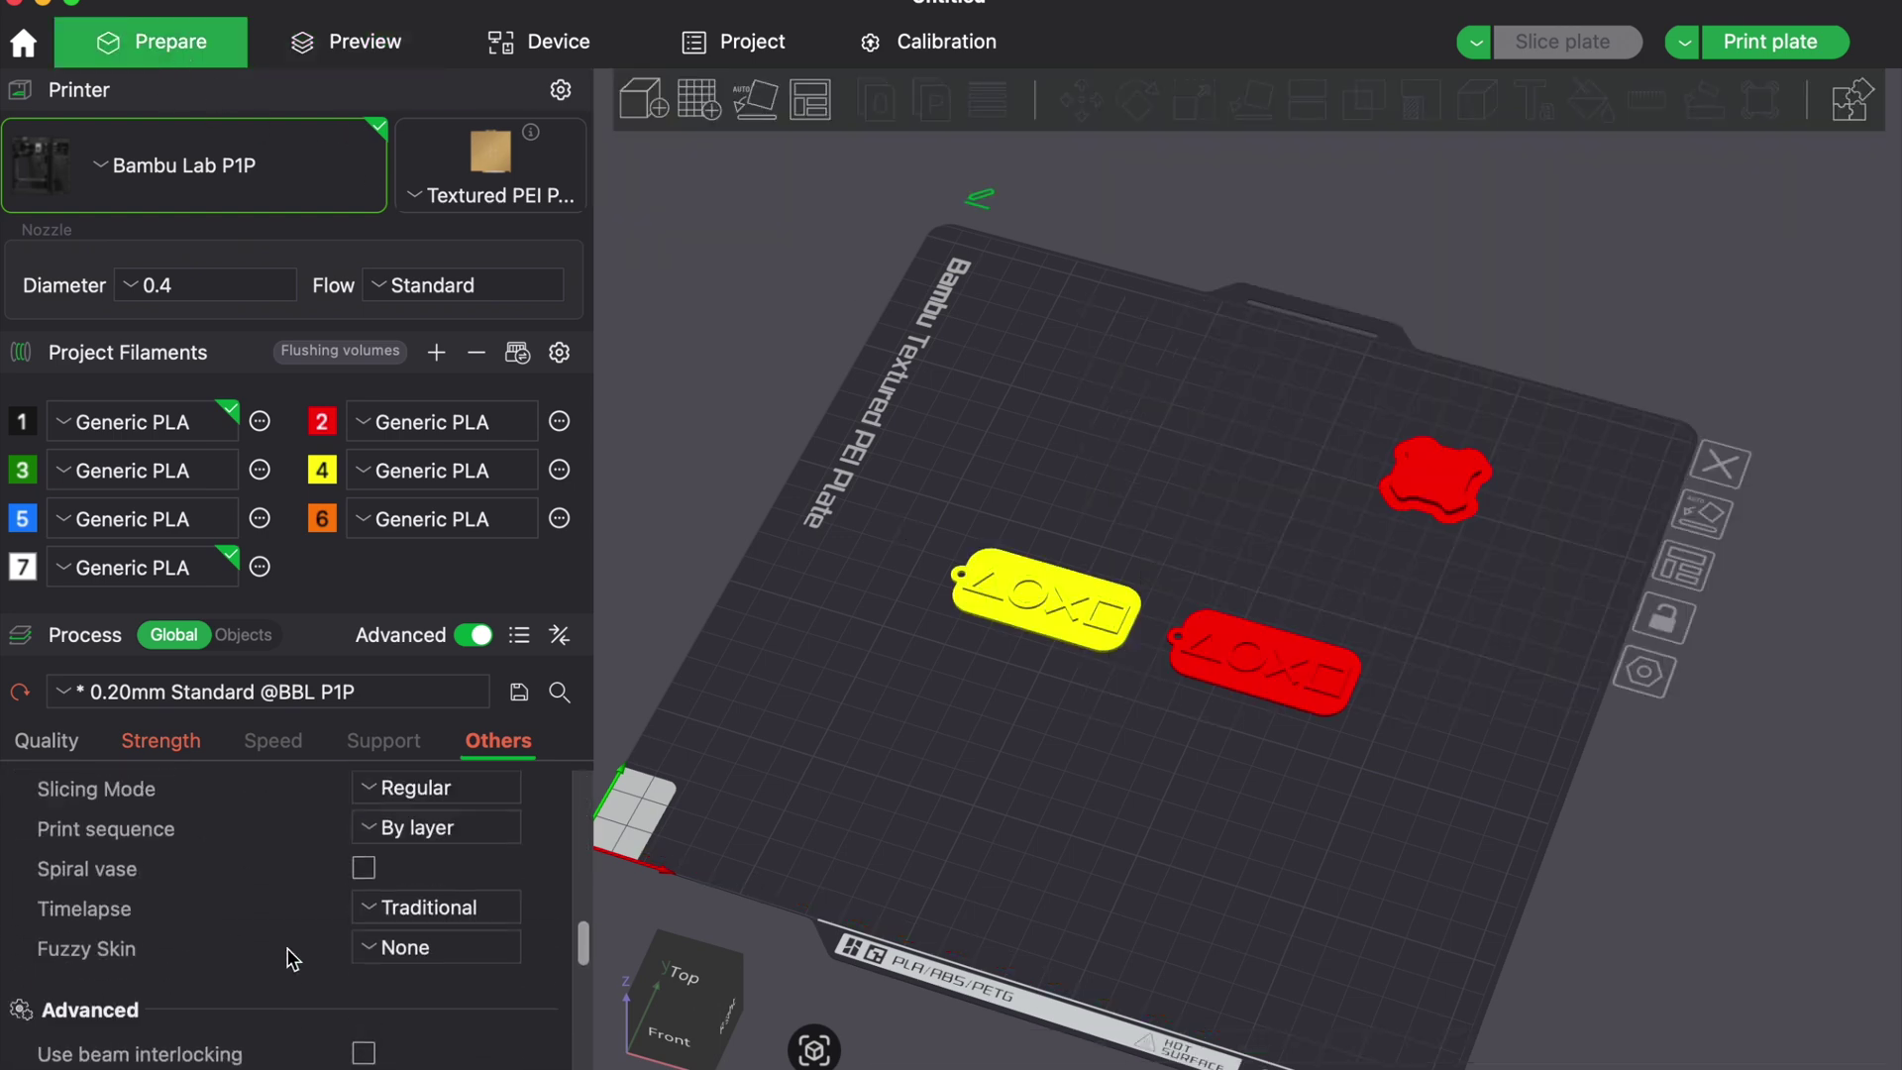
pyautogui.scroll(2, 288, 951)
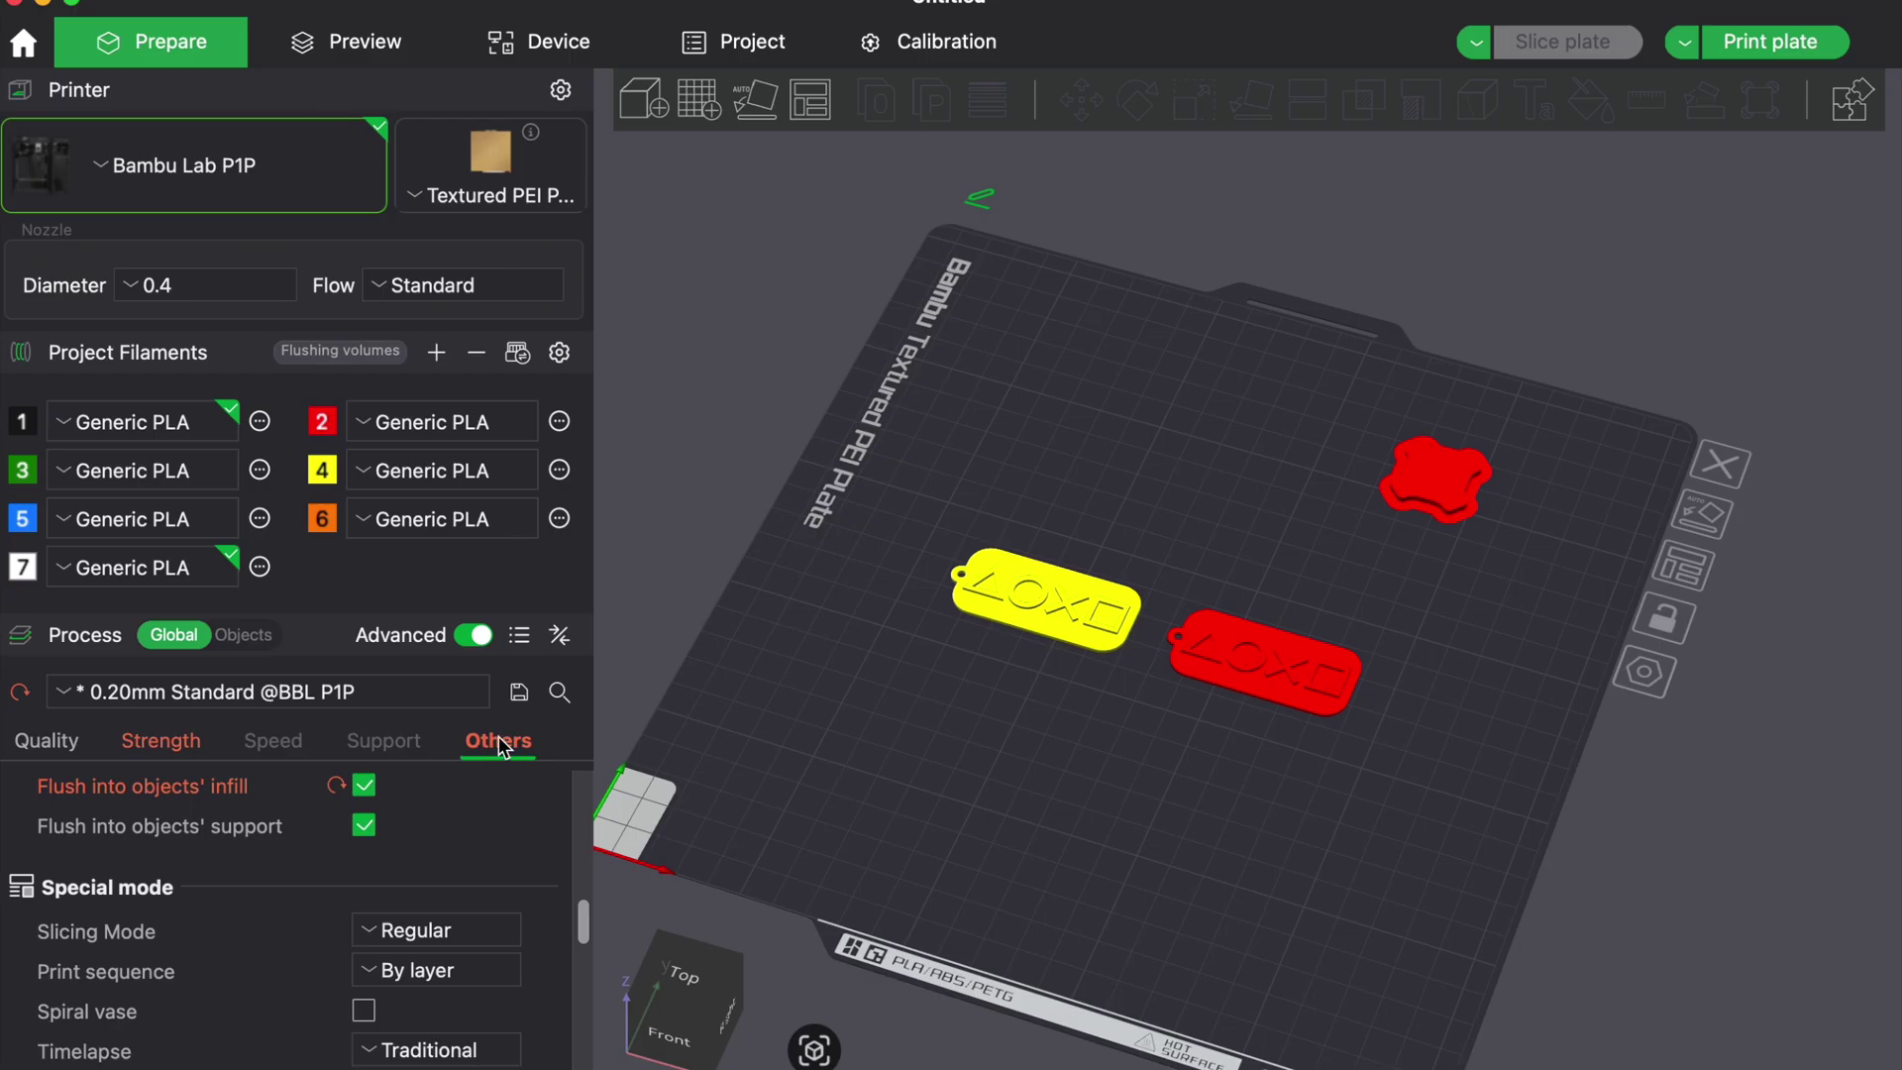
# Set print sequence to By object and auto-arrange the two keychains.
pyautogui.click(426, 975)
pyautogui.click(448, 1056)
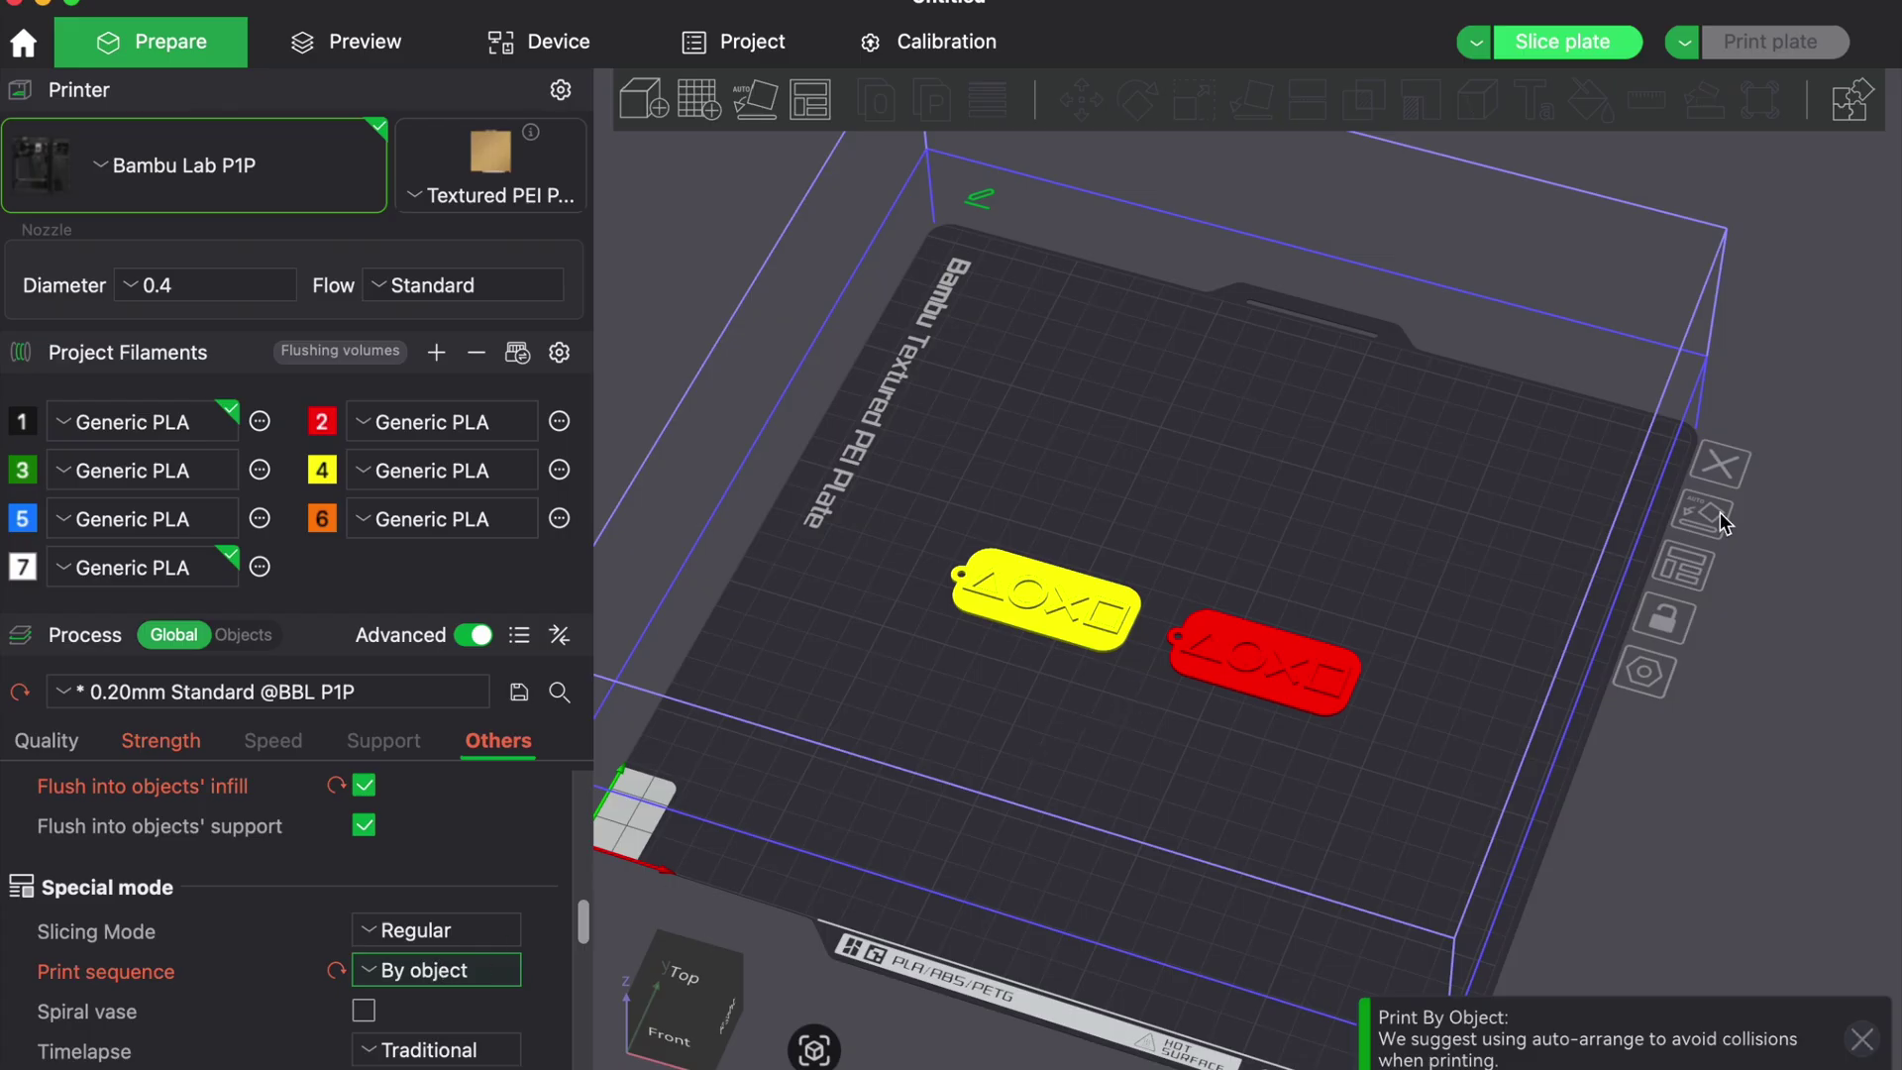
pyautogui.click(1689, 573)
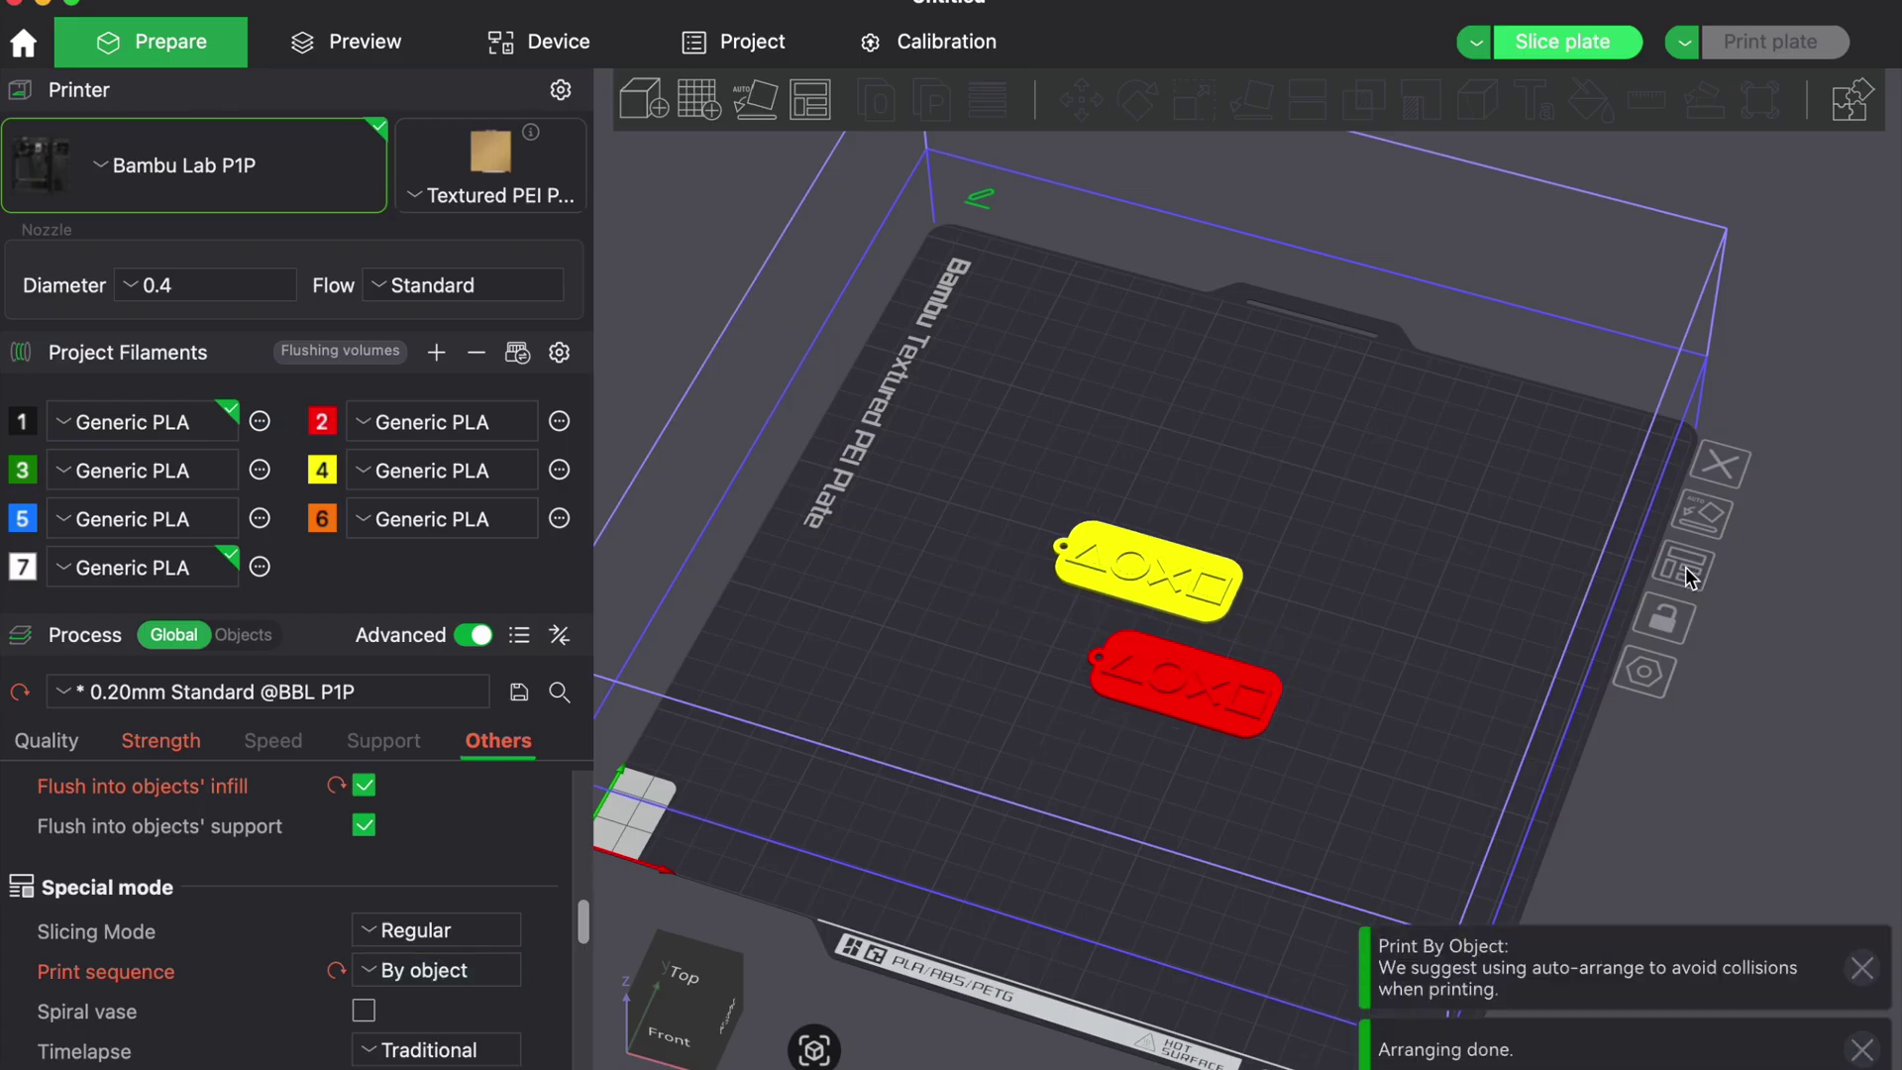
pyautogui.click(1202, 590)
pyautogui.click(1221, 682)
pyautogui.click(1305, 622)
# Slice the rearranged plate and inspect it up to layer 13 from front and top.
pyautogui.click(1565, 43)
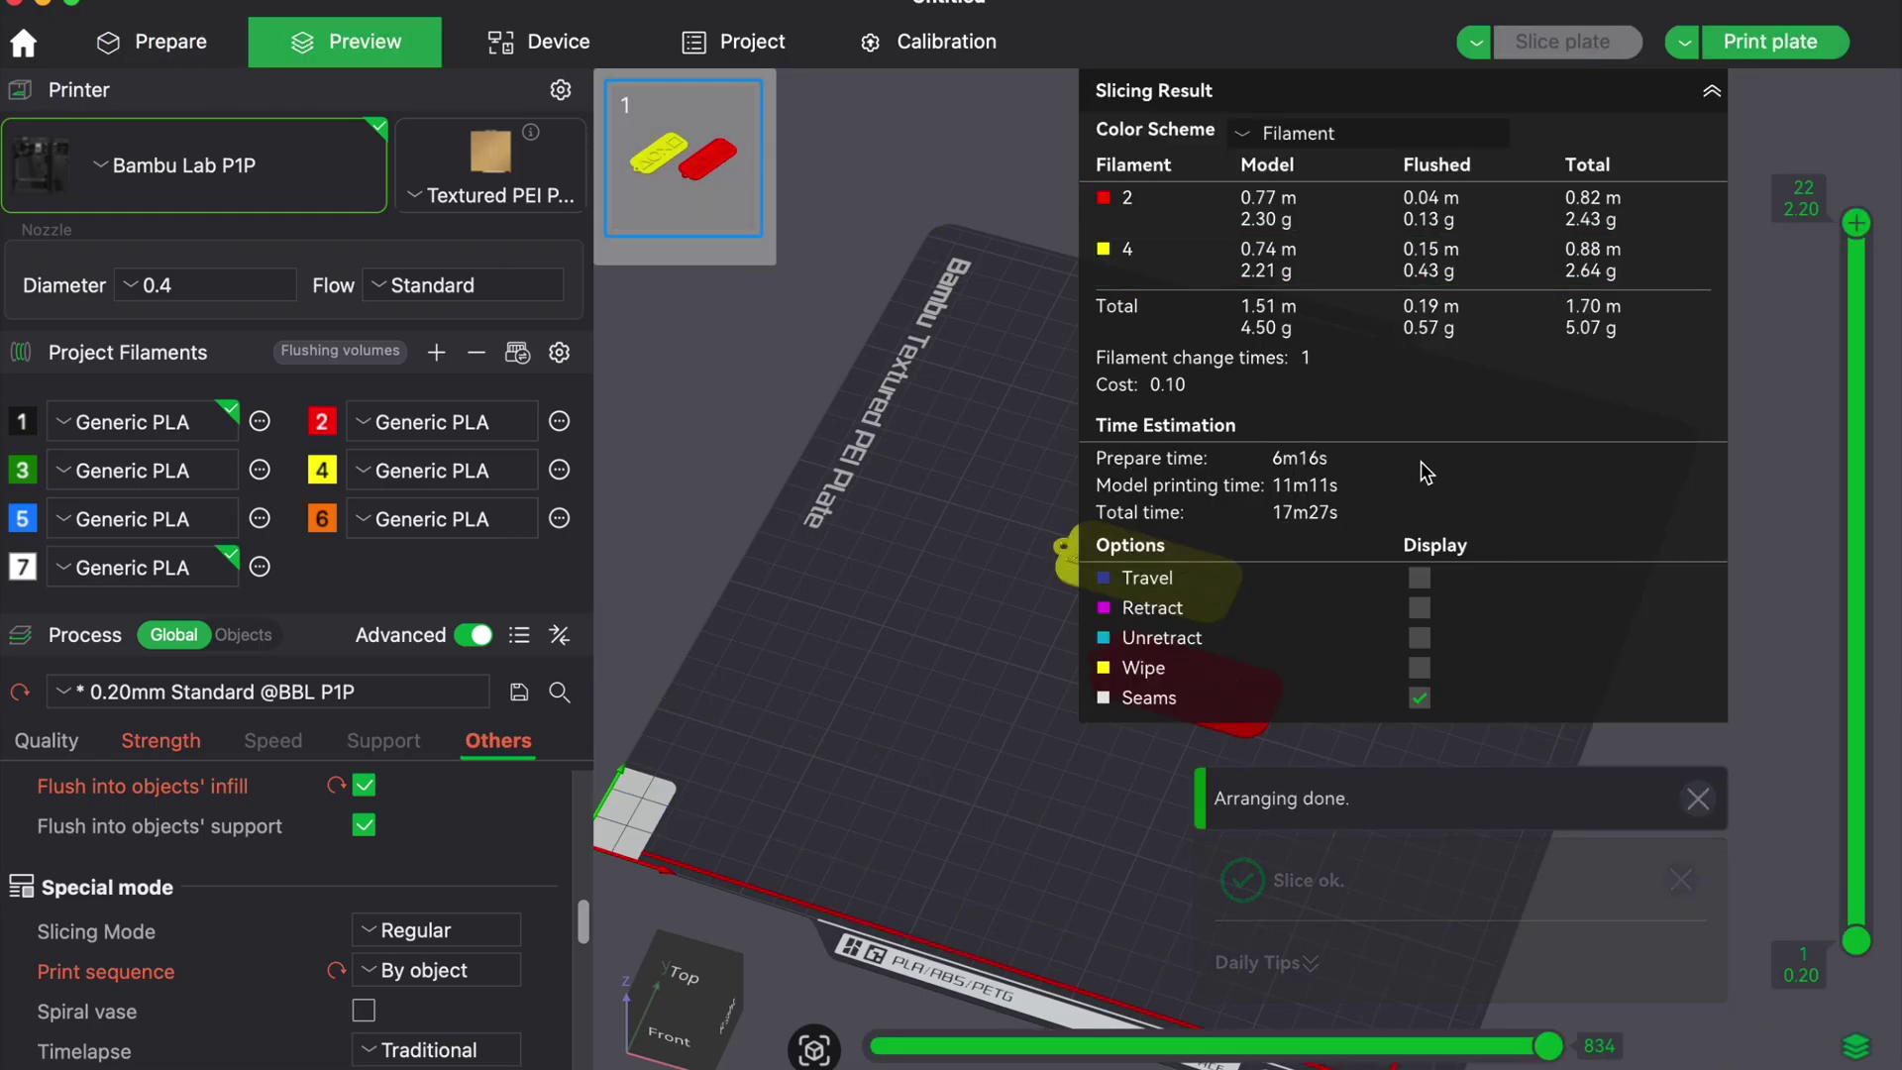
pyautogui.press('z')
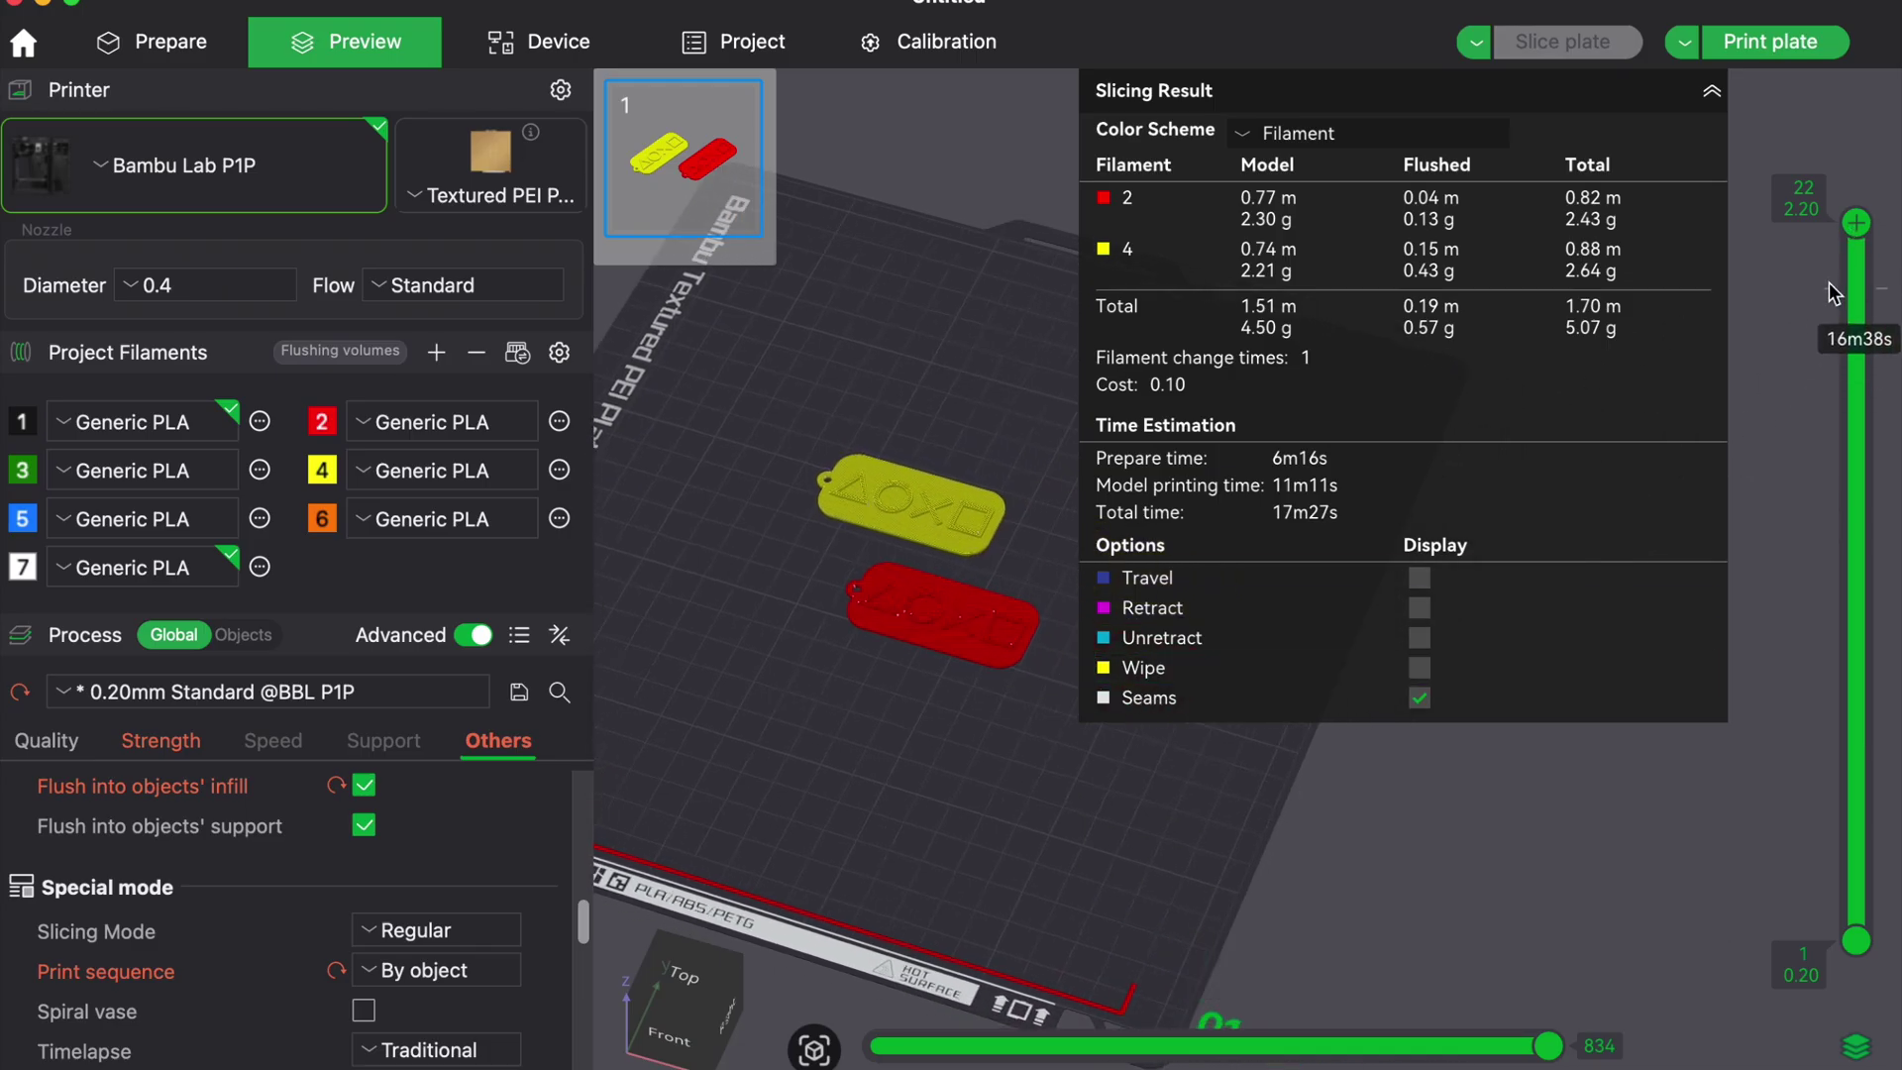
pyautogui.moveTo(1856, 222)
pyautogui.mouseDown()
pyautogui.moveTo(1858, 931)
pyautogui.moveTo(1856, 222)
pyautogui.mouseUp()
pyautogui.press('3')
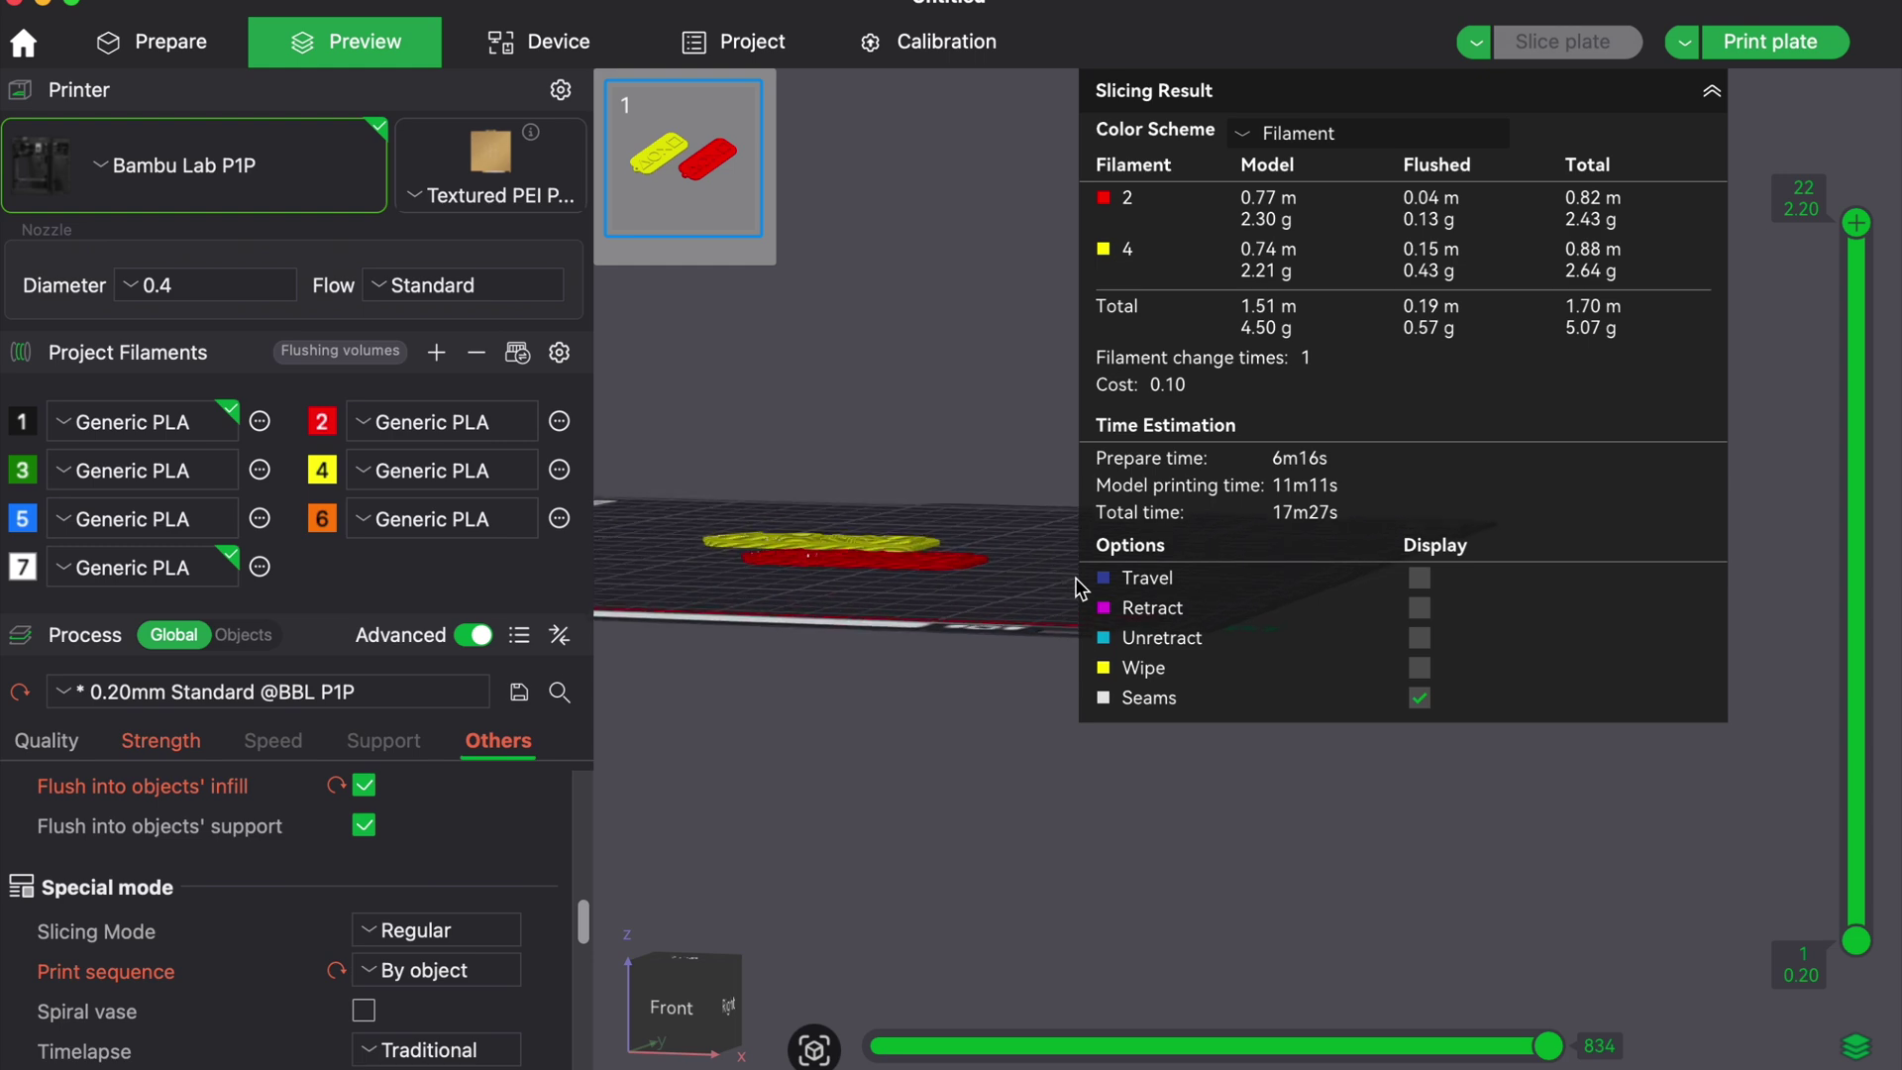
pyautogui.press('1')
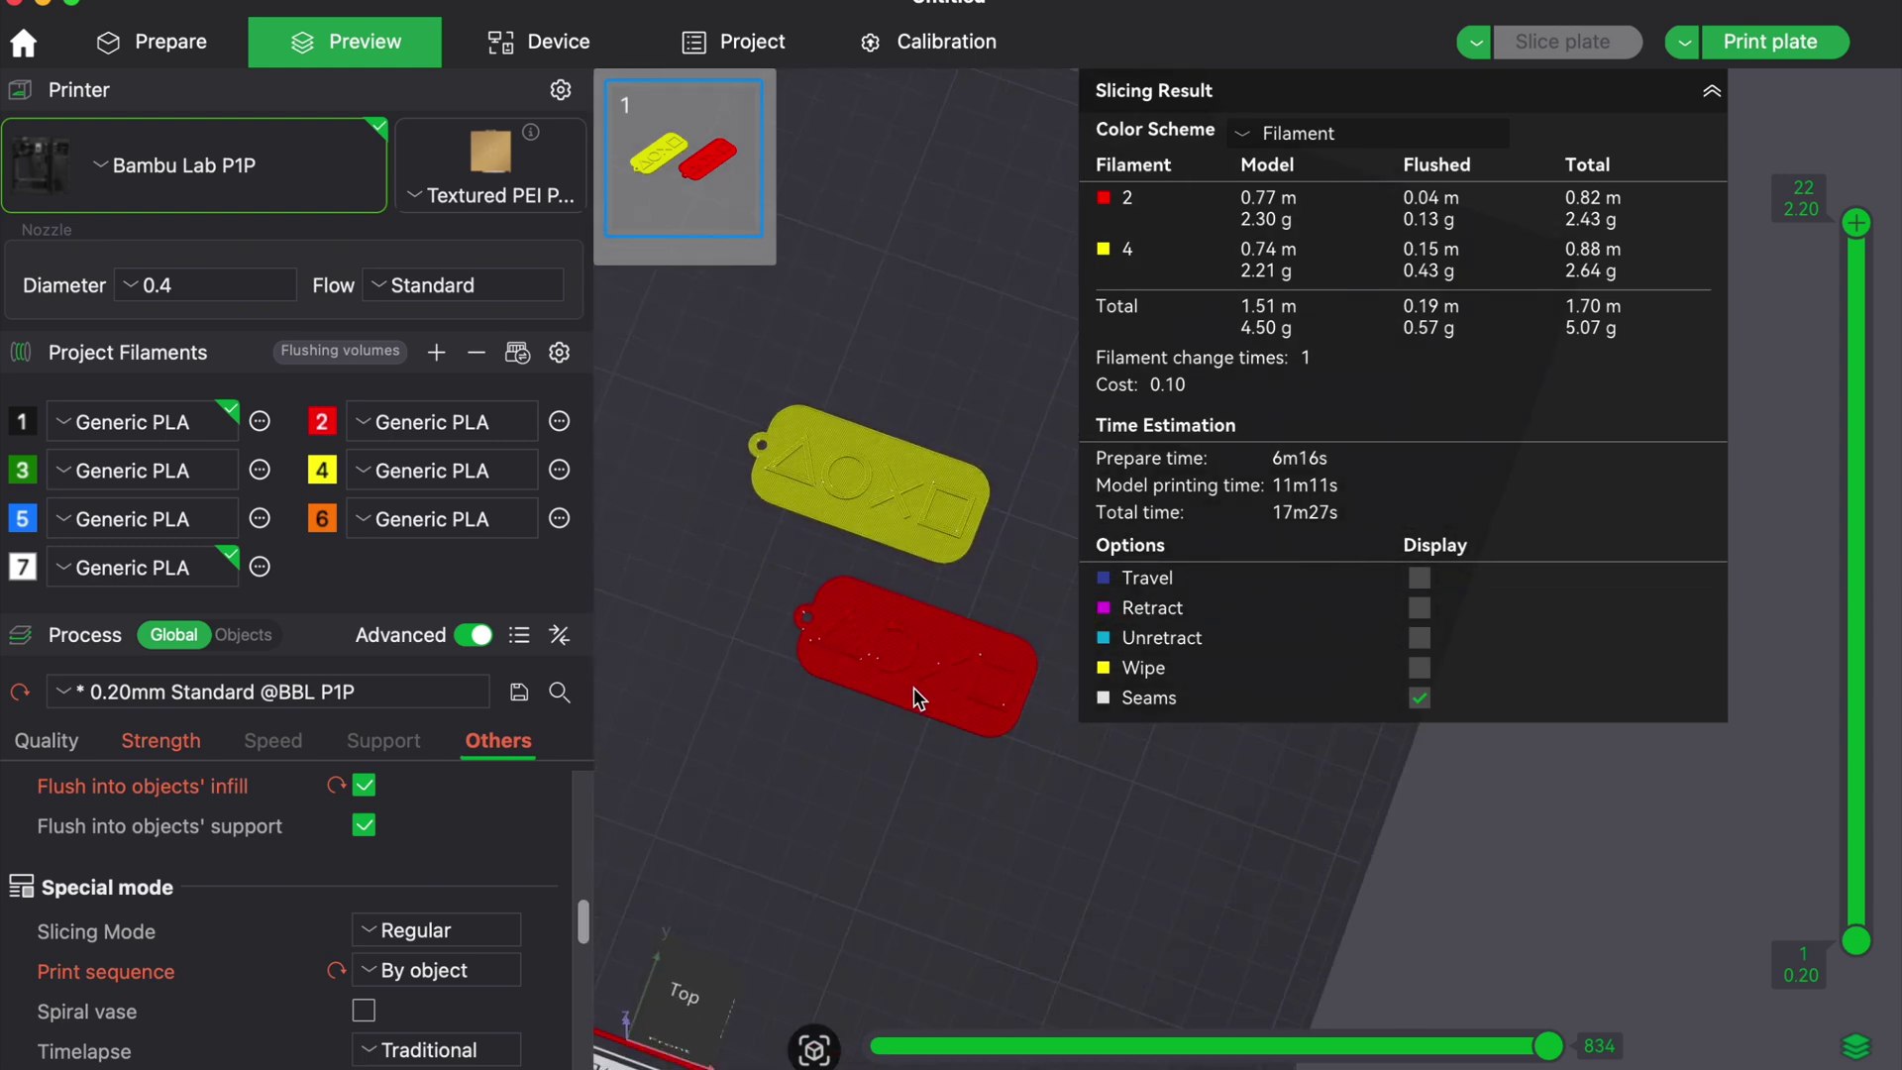
pyautogui.moveTo(913, 685); pyautogui.dragTo(913, 661)
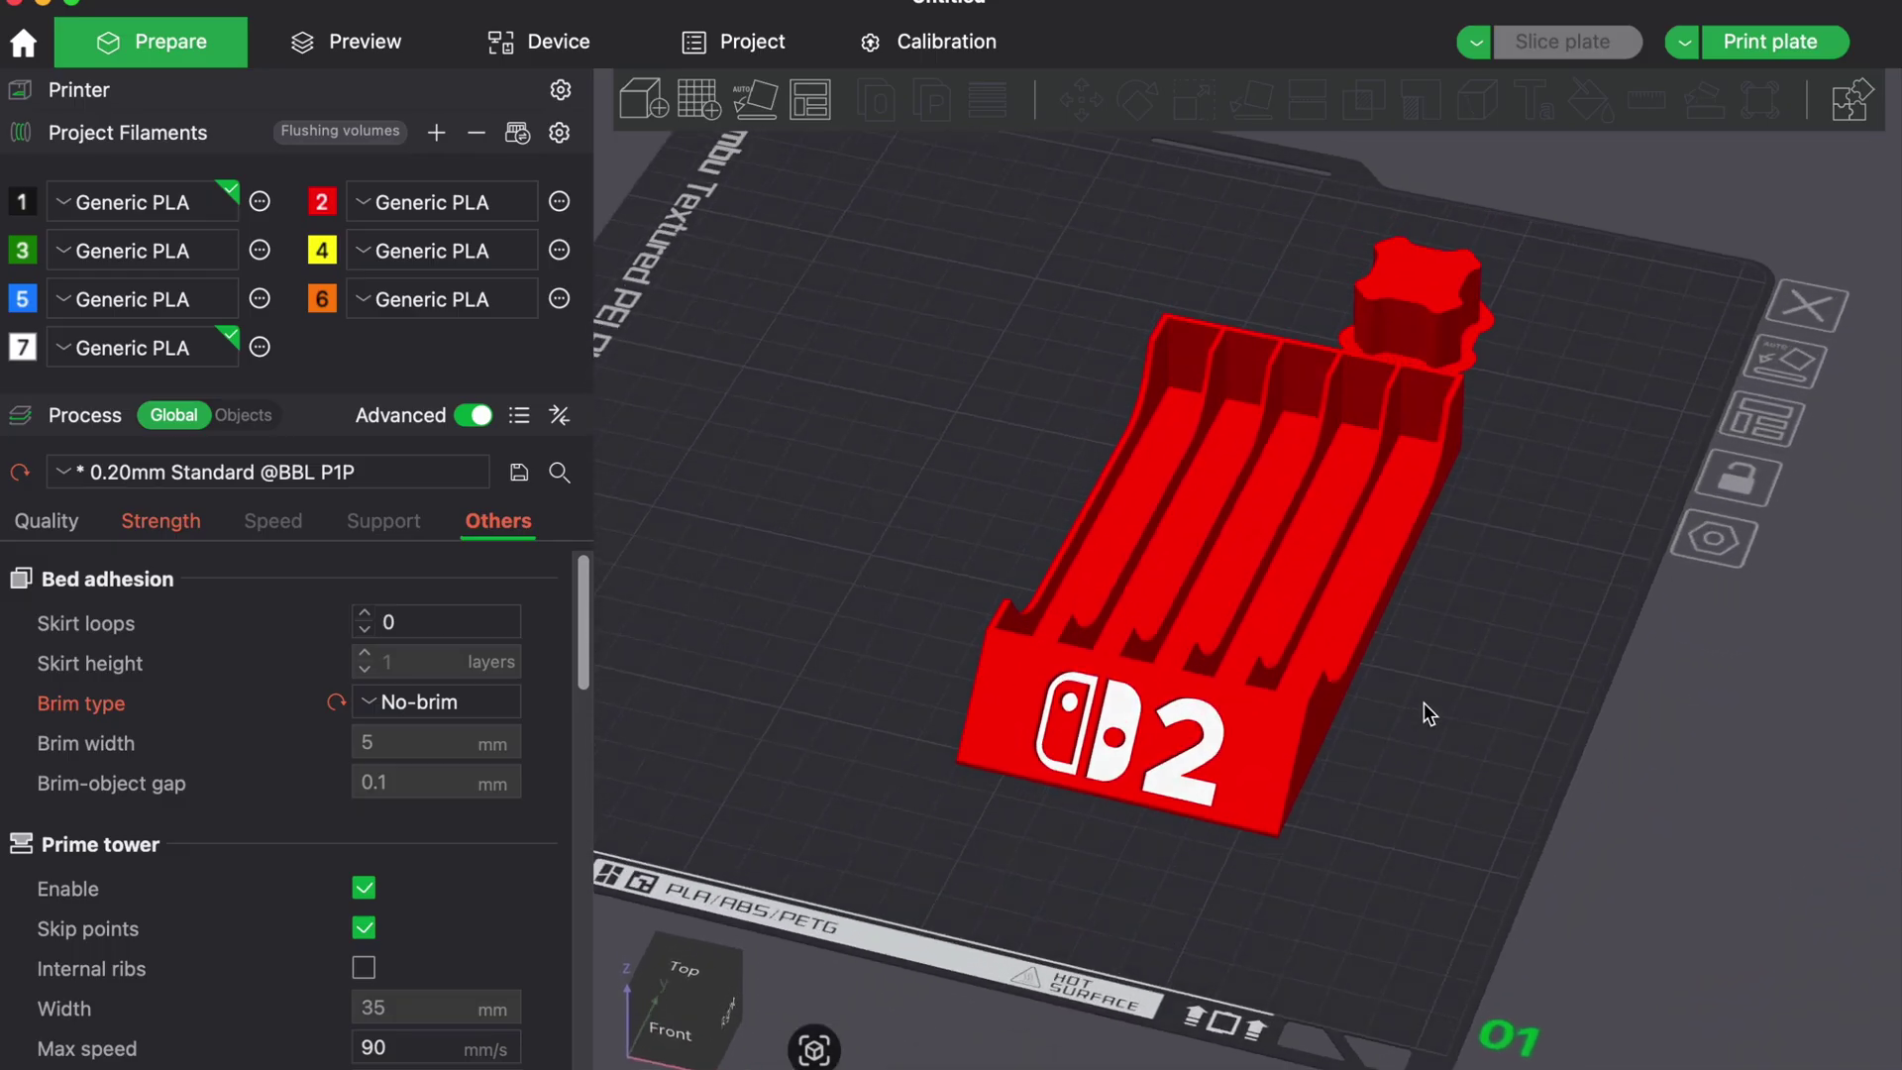
# Move the stand off the dock to the left.
pyautogui.click(1138, 602)
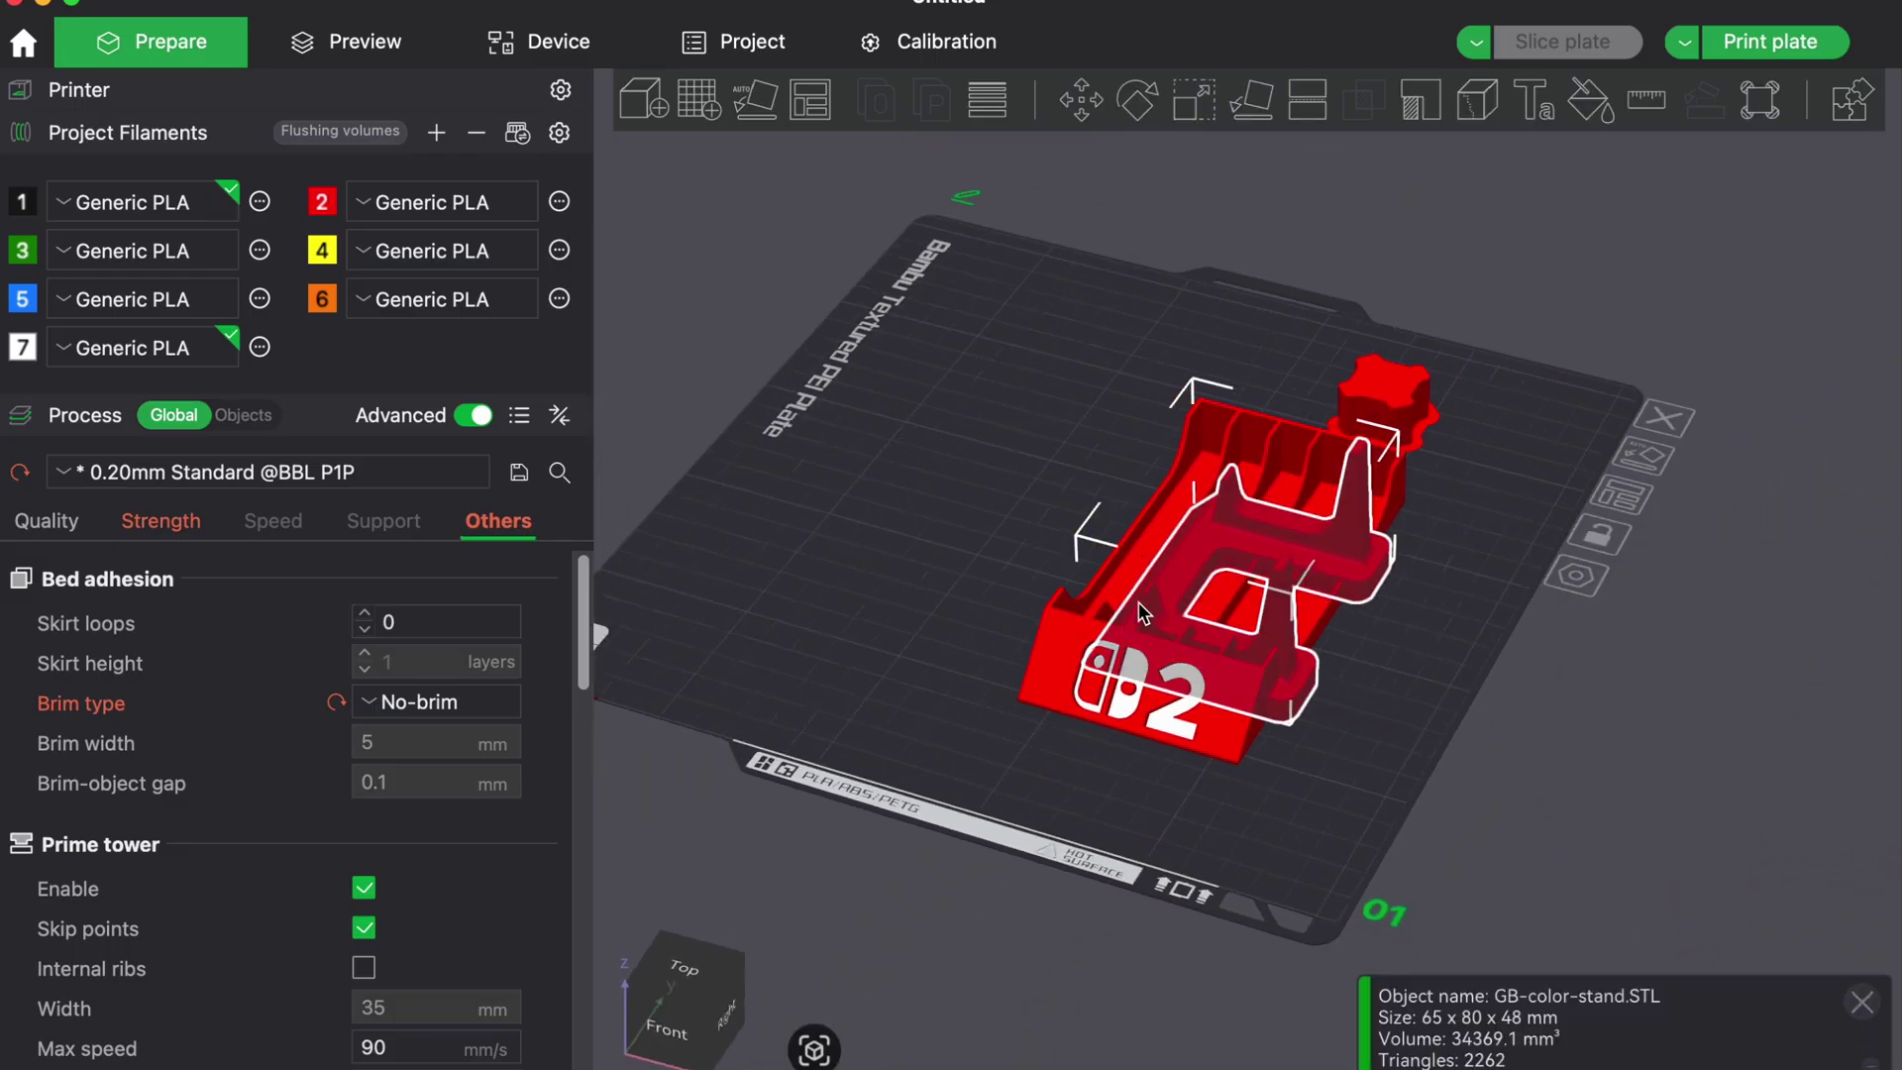
pyautogui.moveTo(1138, 602); pyautogui.dragTo(882, 466)
pyautogui.click(871, 574)
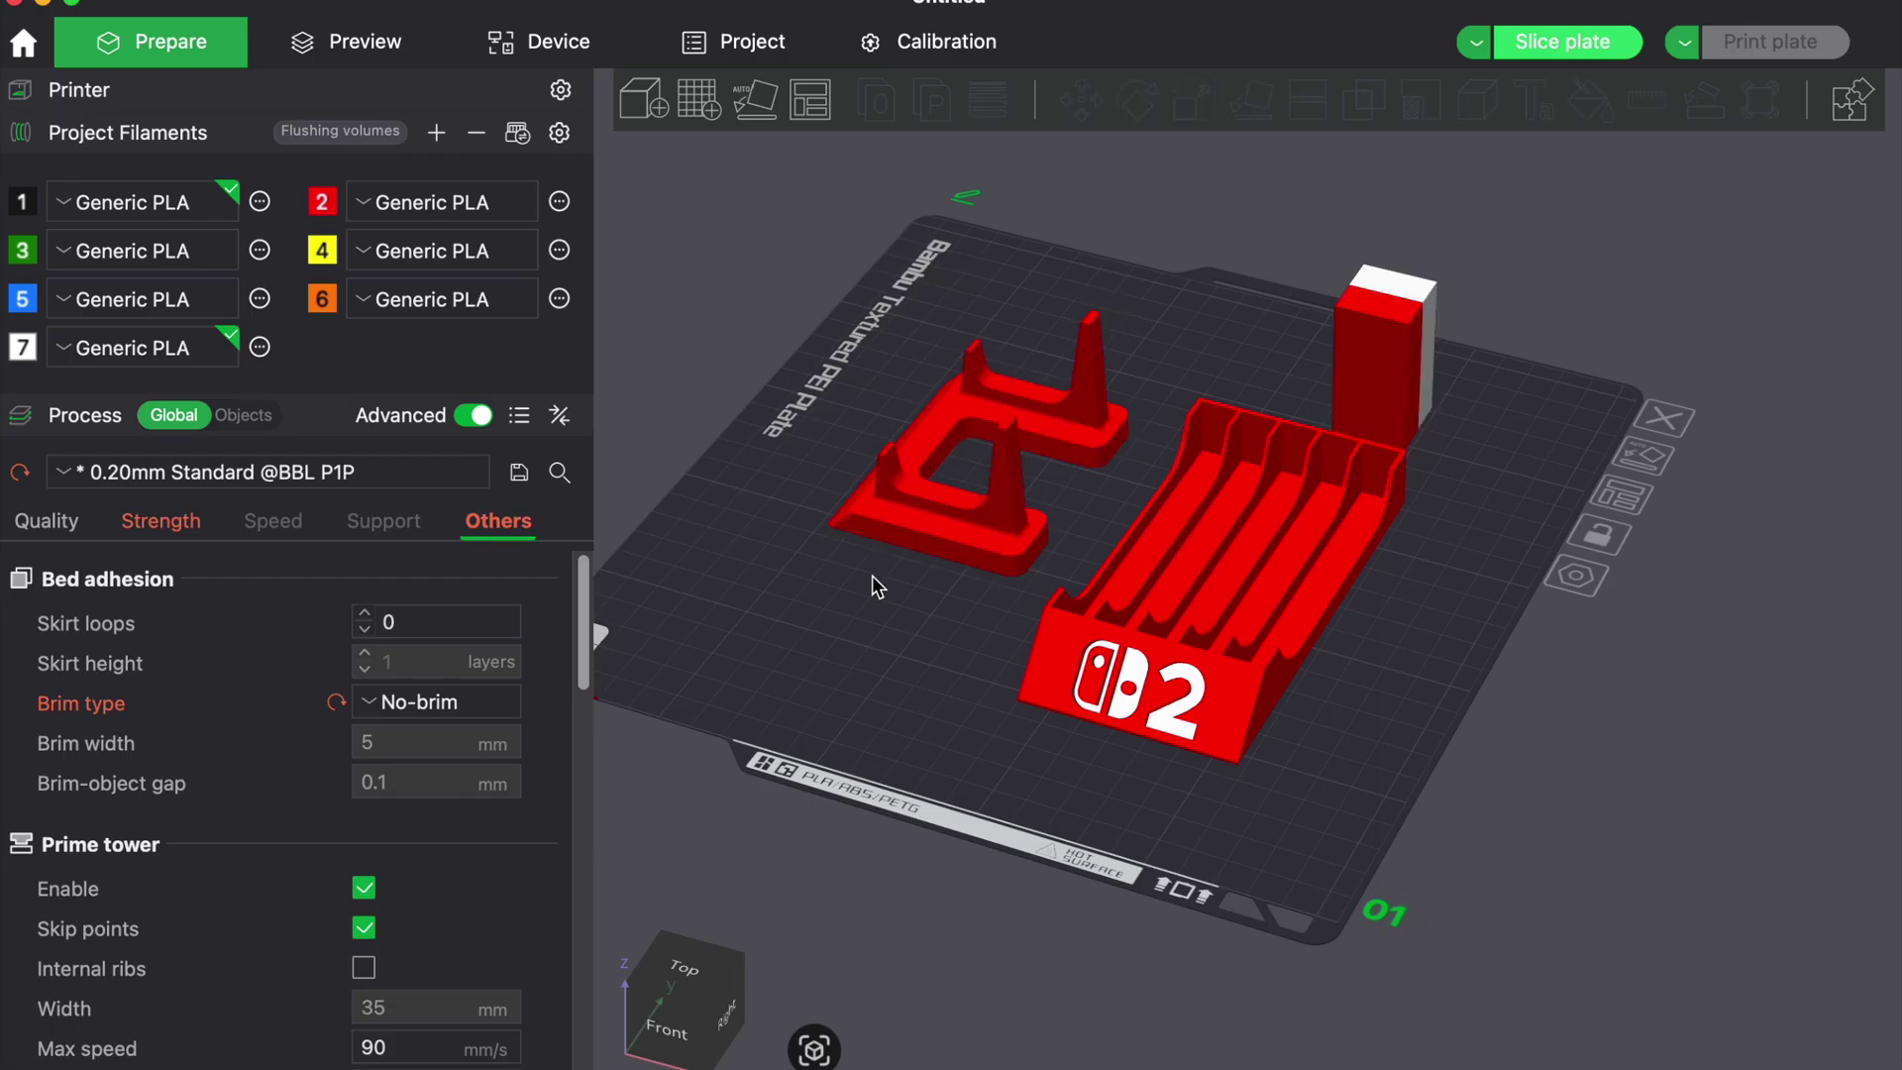
# Set the stand's Flush Options to Flush into objects' infill and show the object list.
pyautogui.rightClick(918, 509)
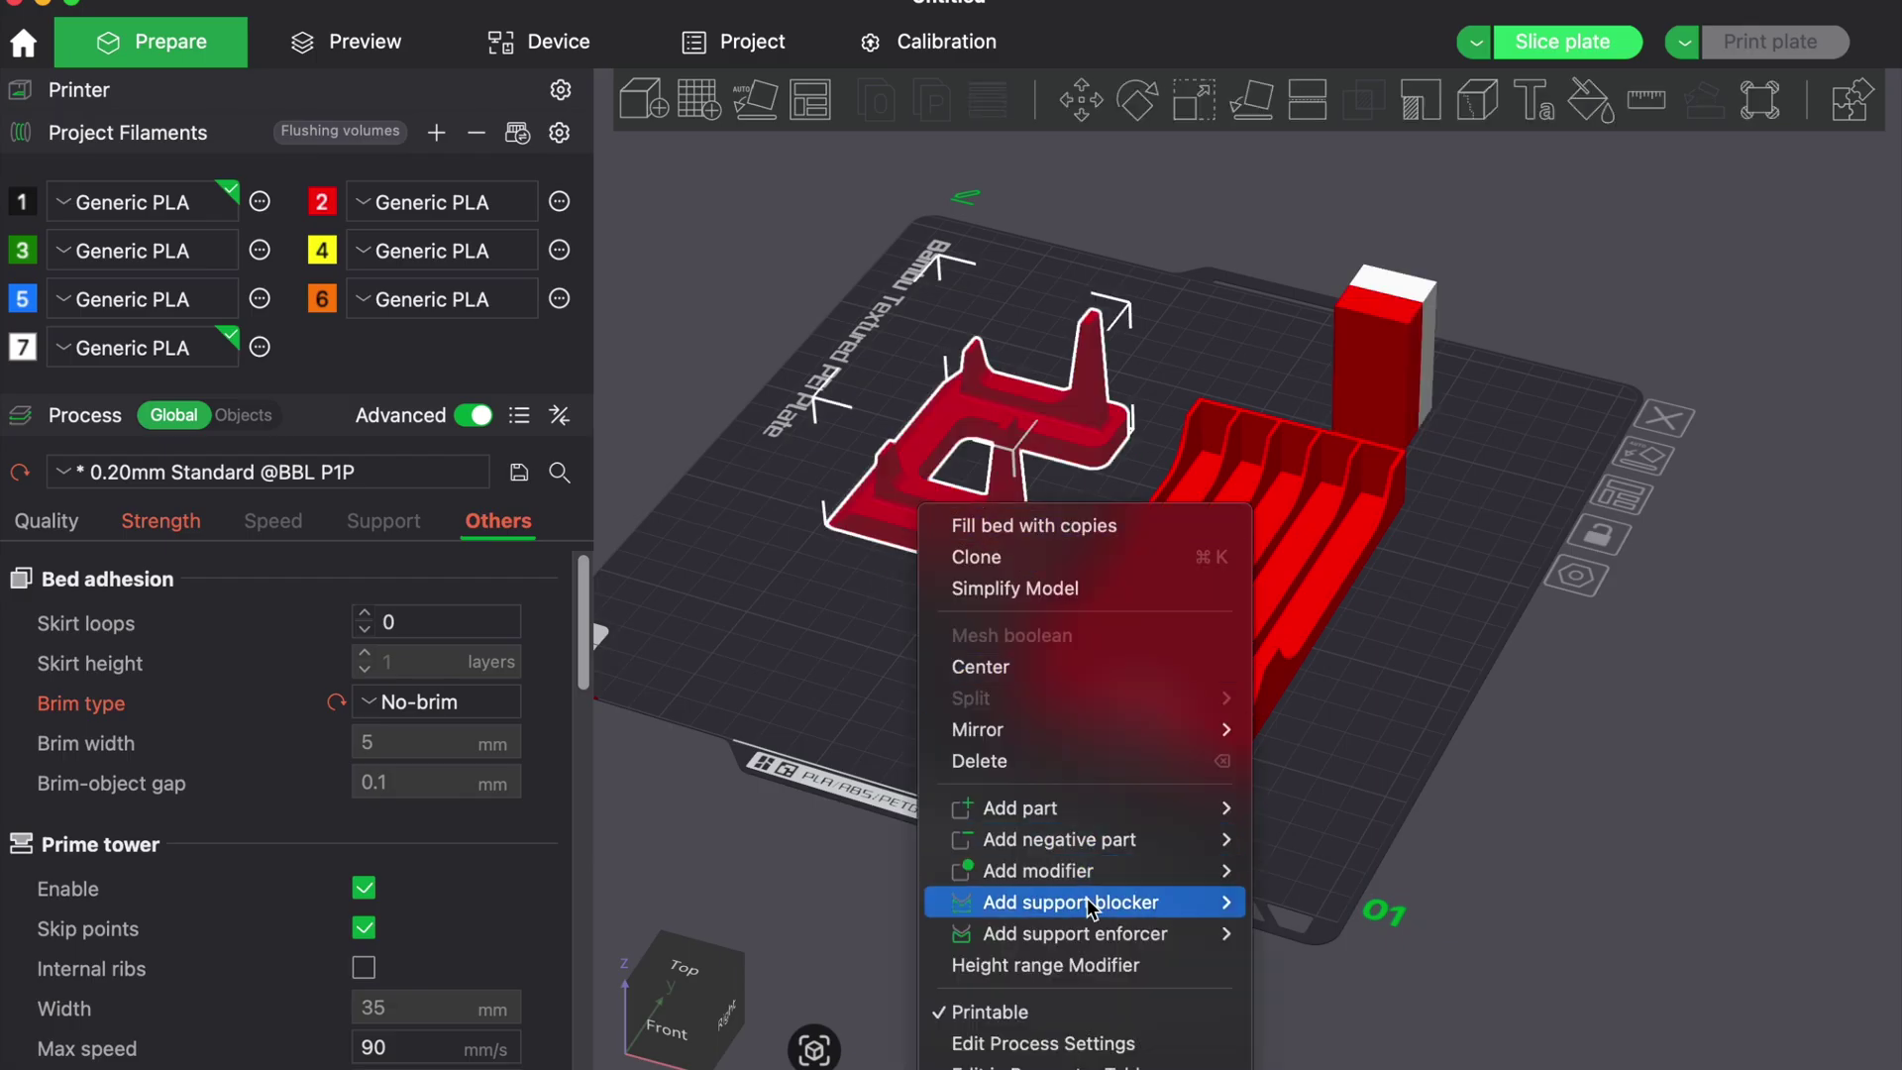
pyautogui.moveTo(1023, 946)
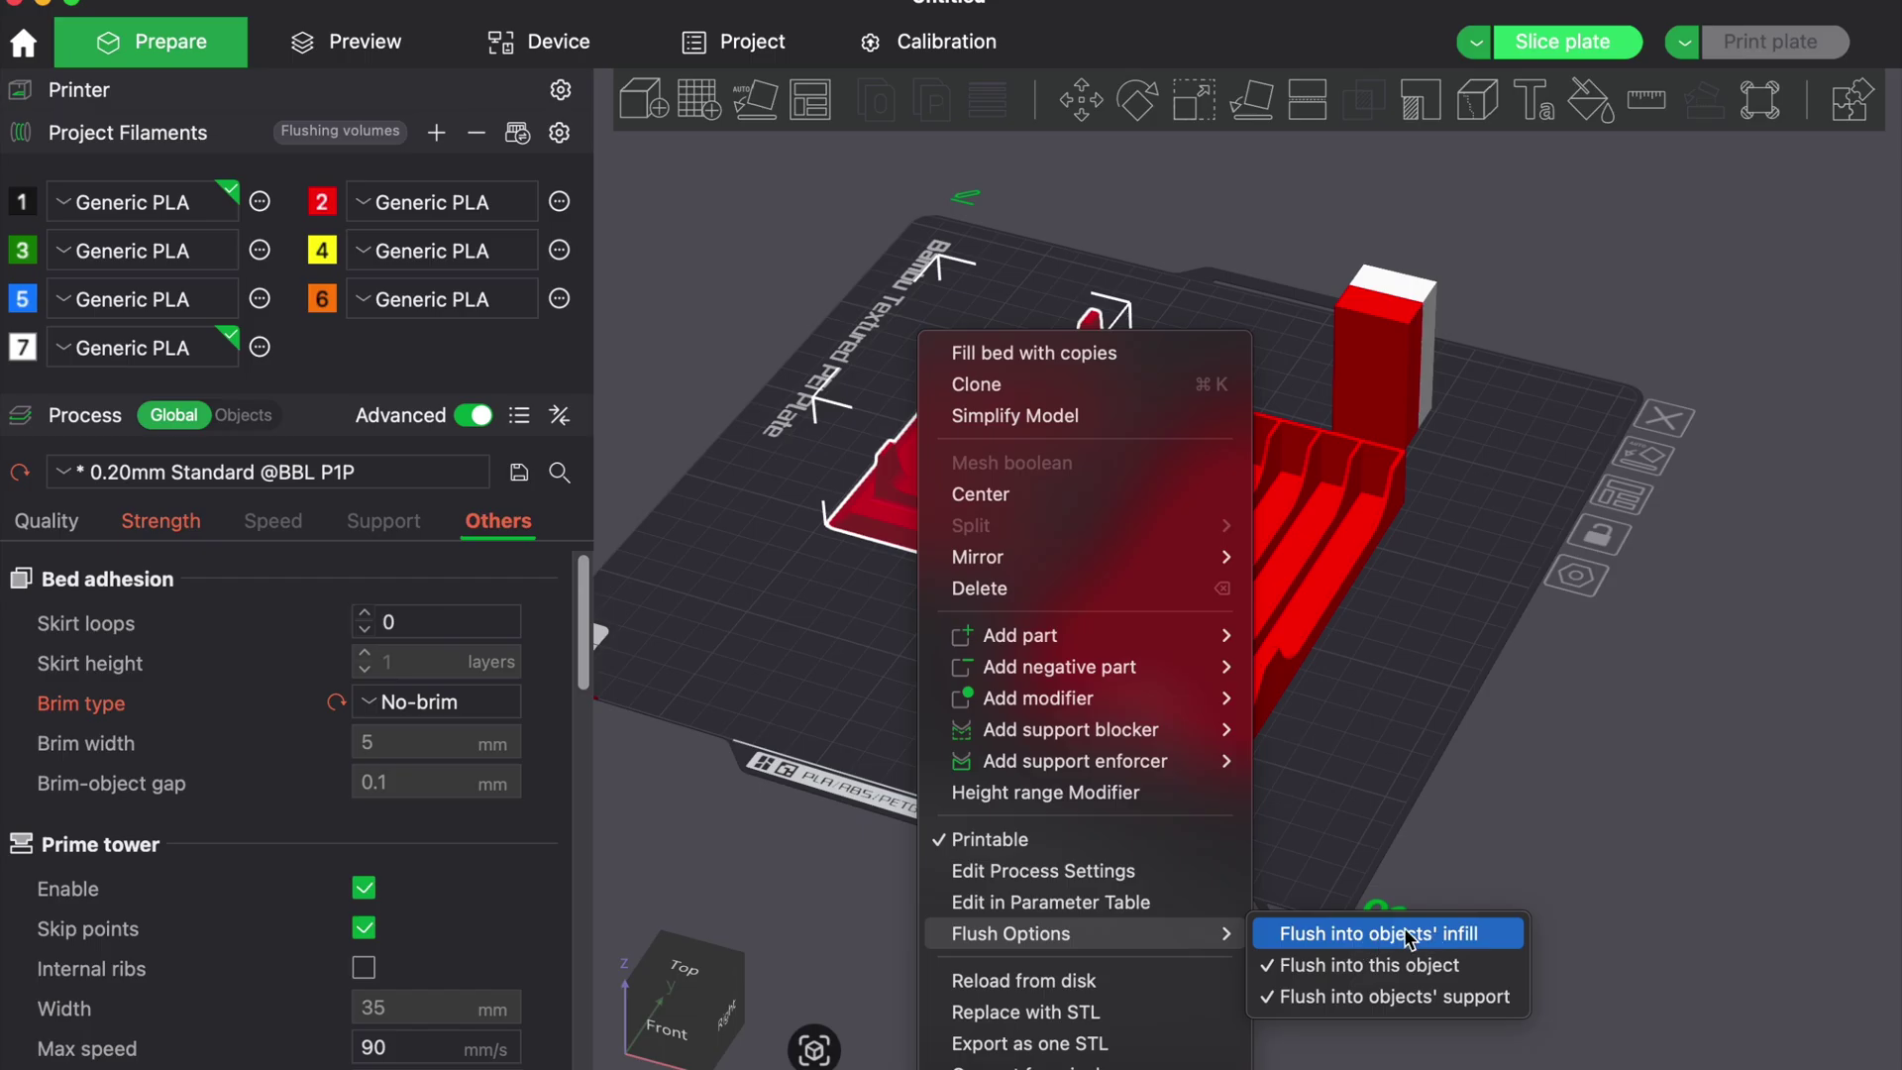
pyautogui.click(1339, 948)
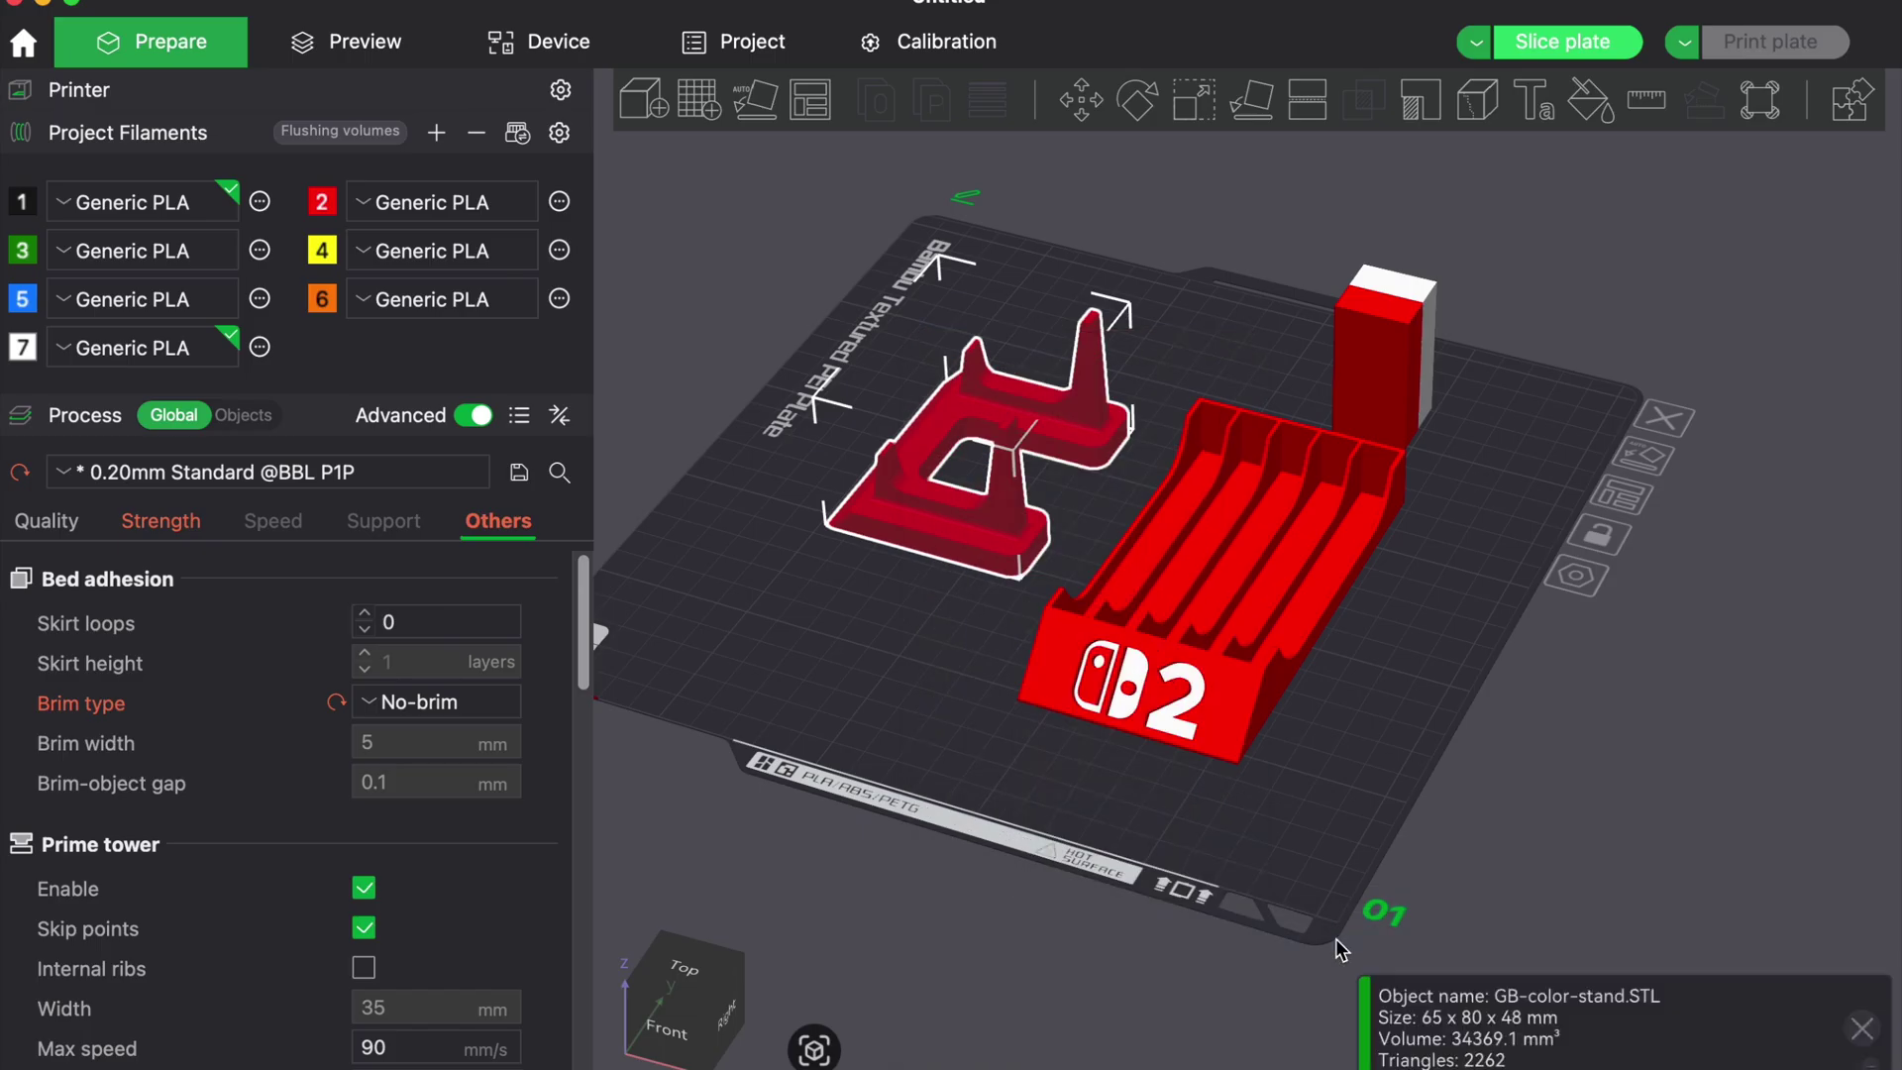
pyautogui.rightClick(978, 530)
pyautogui.moveTo(1276, 948)
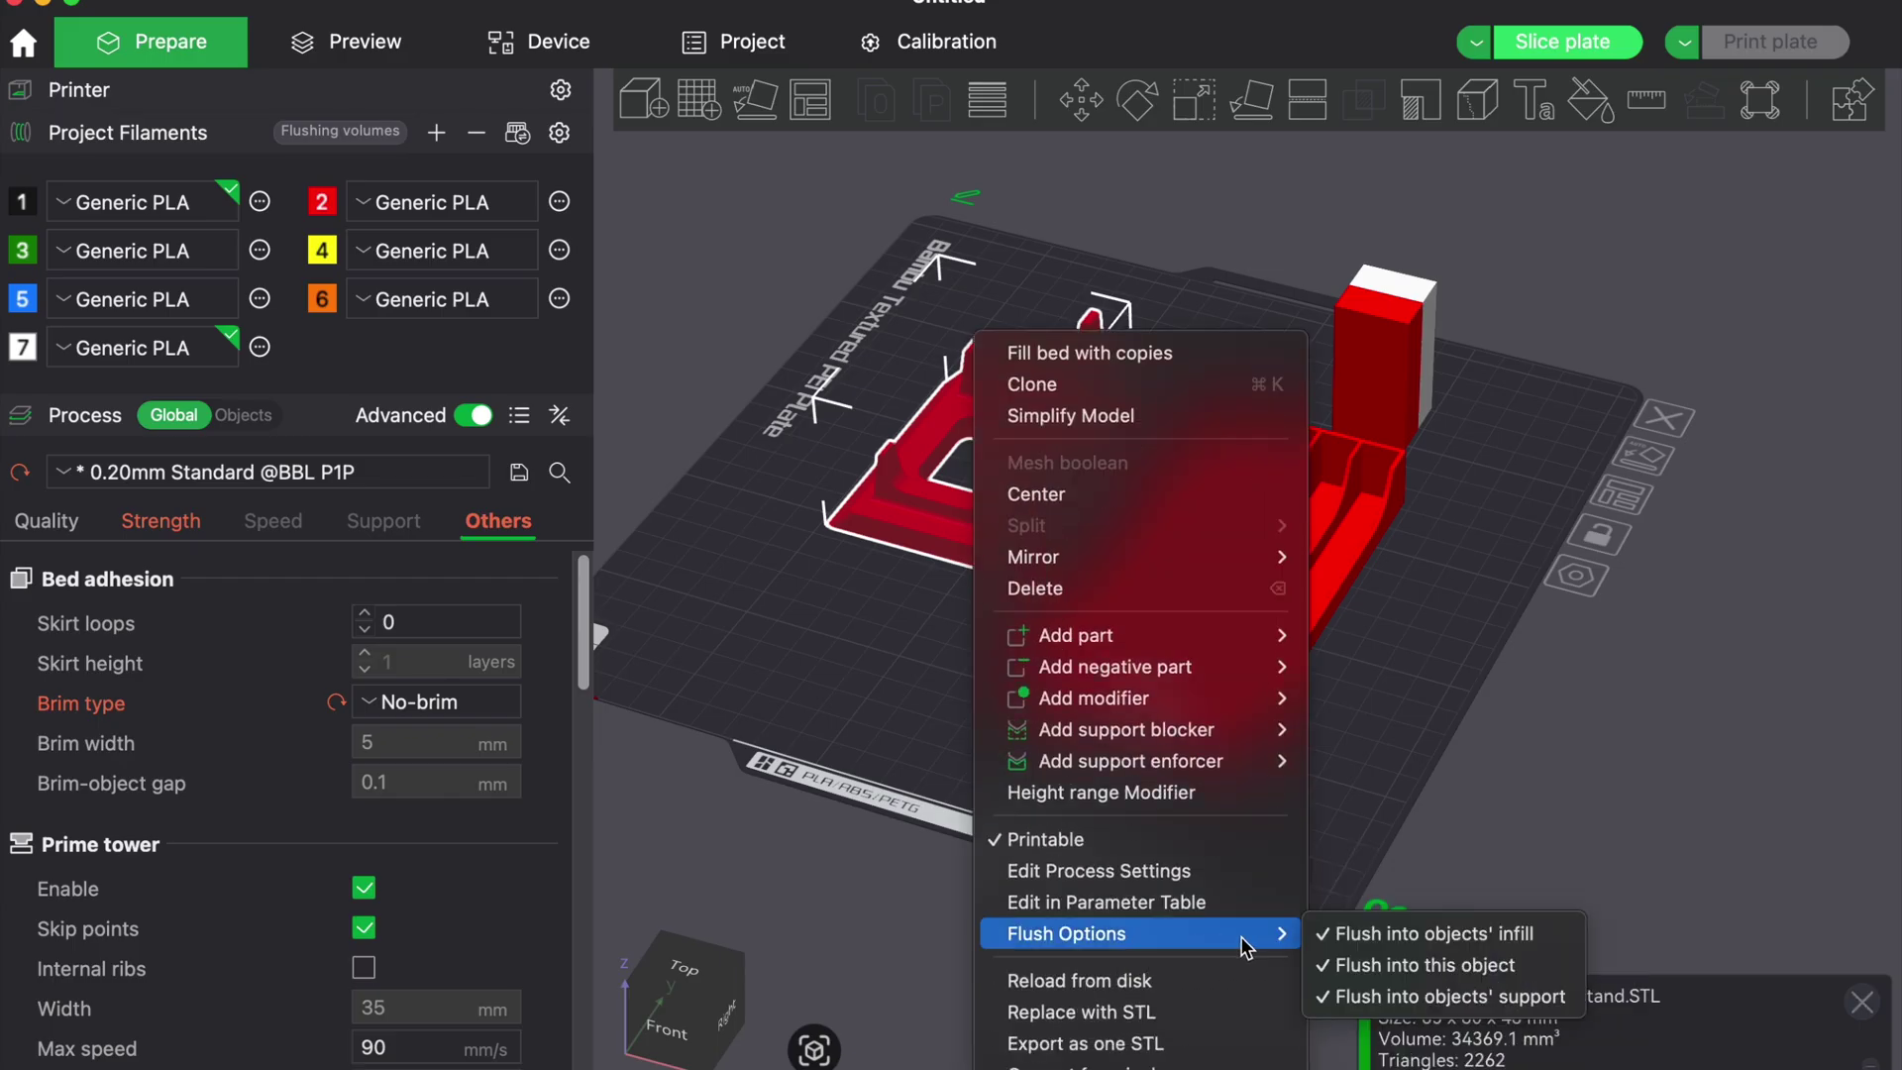
pyautogui.click(1391, 656)
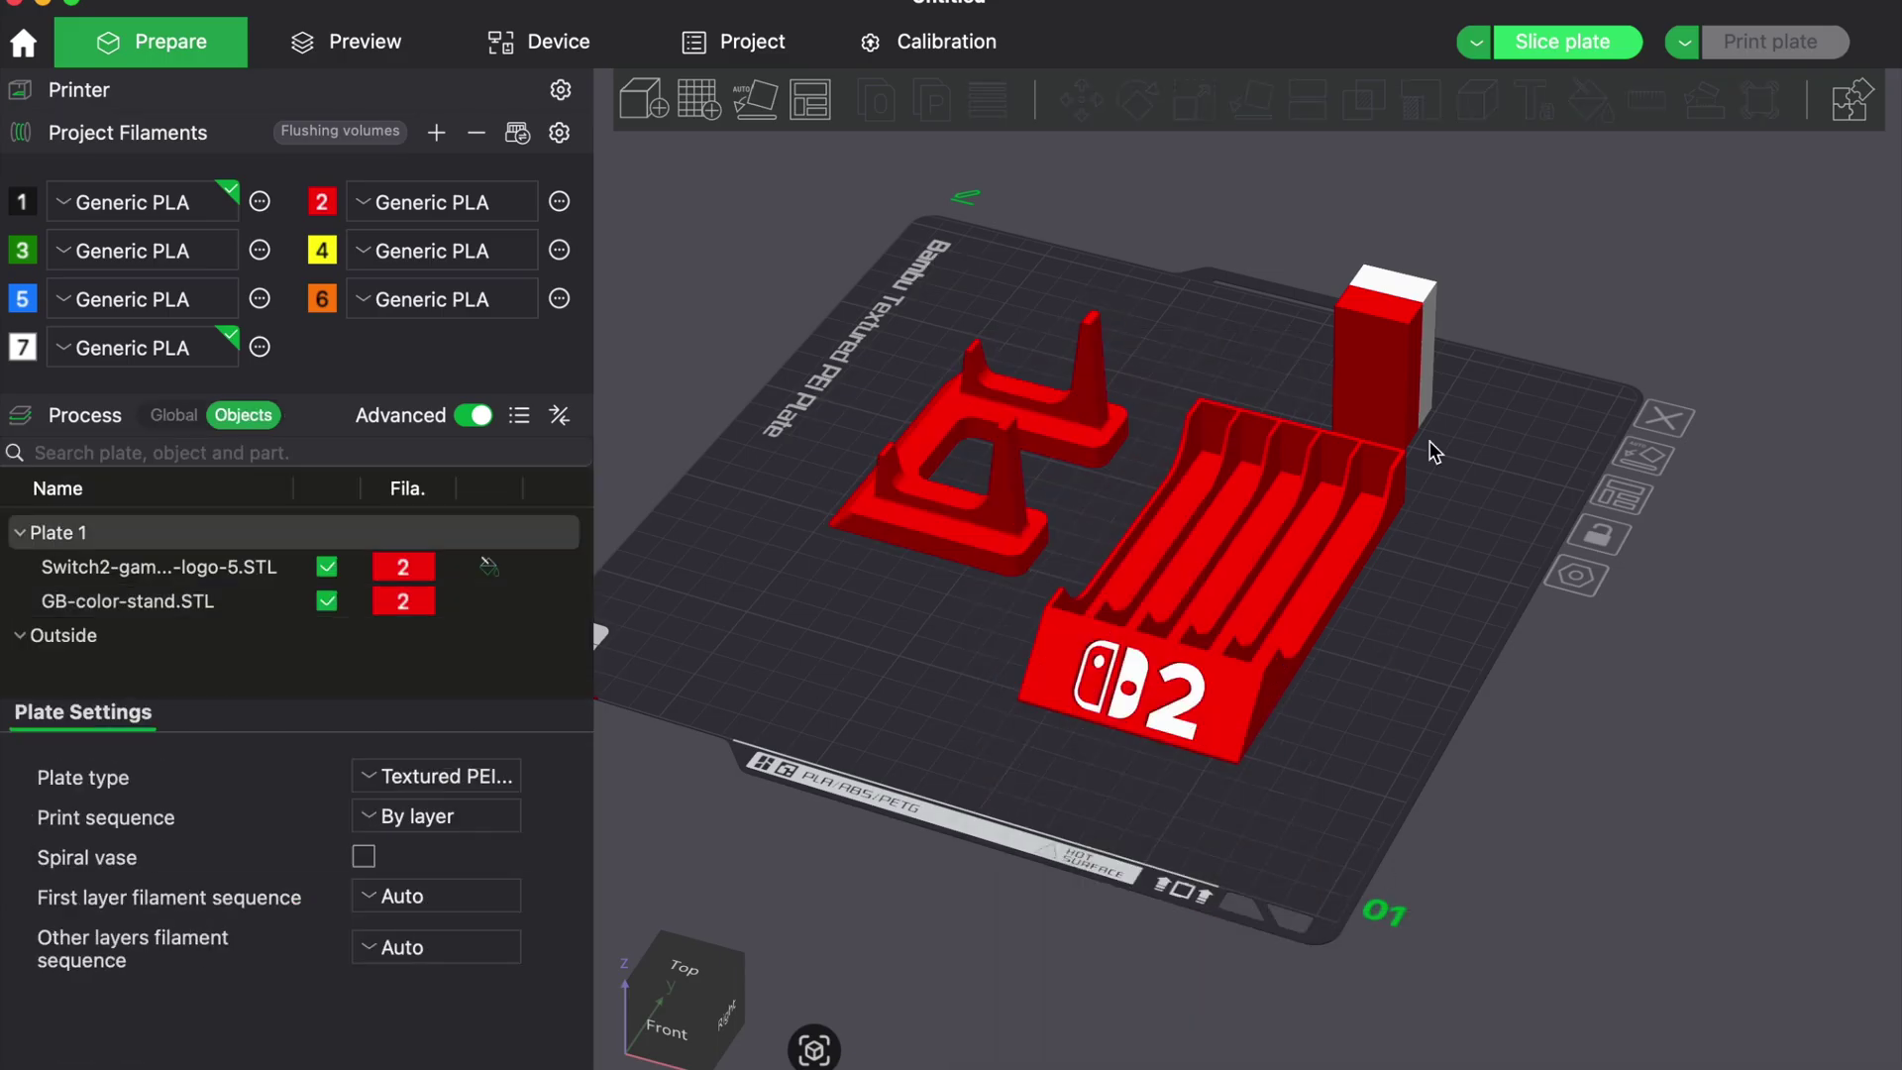
# Slice the plate and pan and orbit the preview to see the stands.
pyautogui.click(1545, 45)
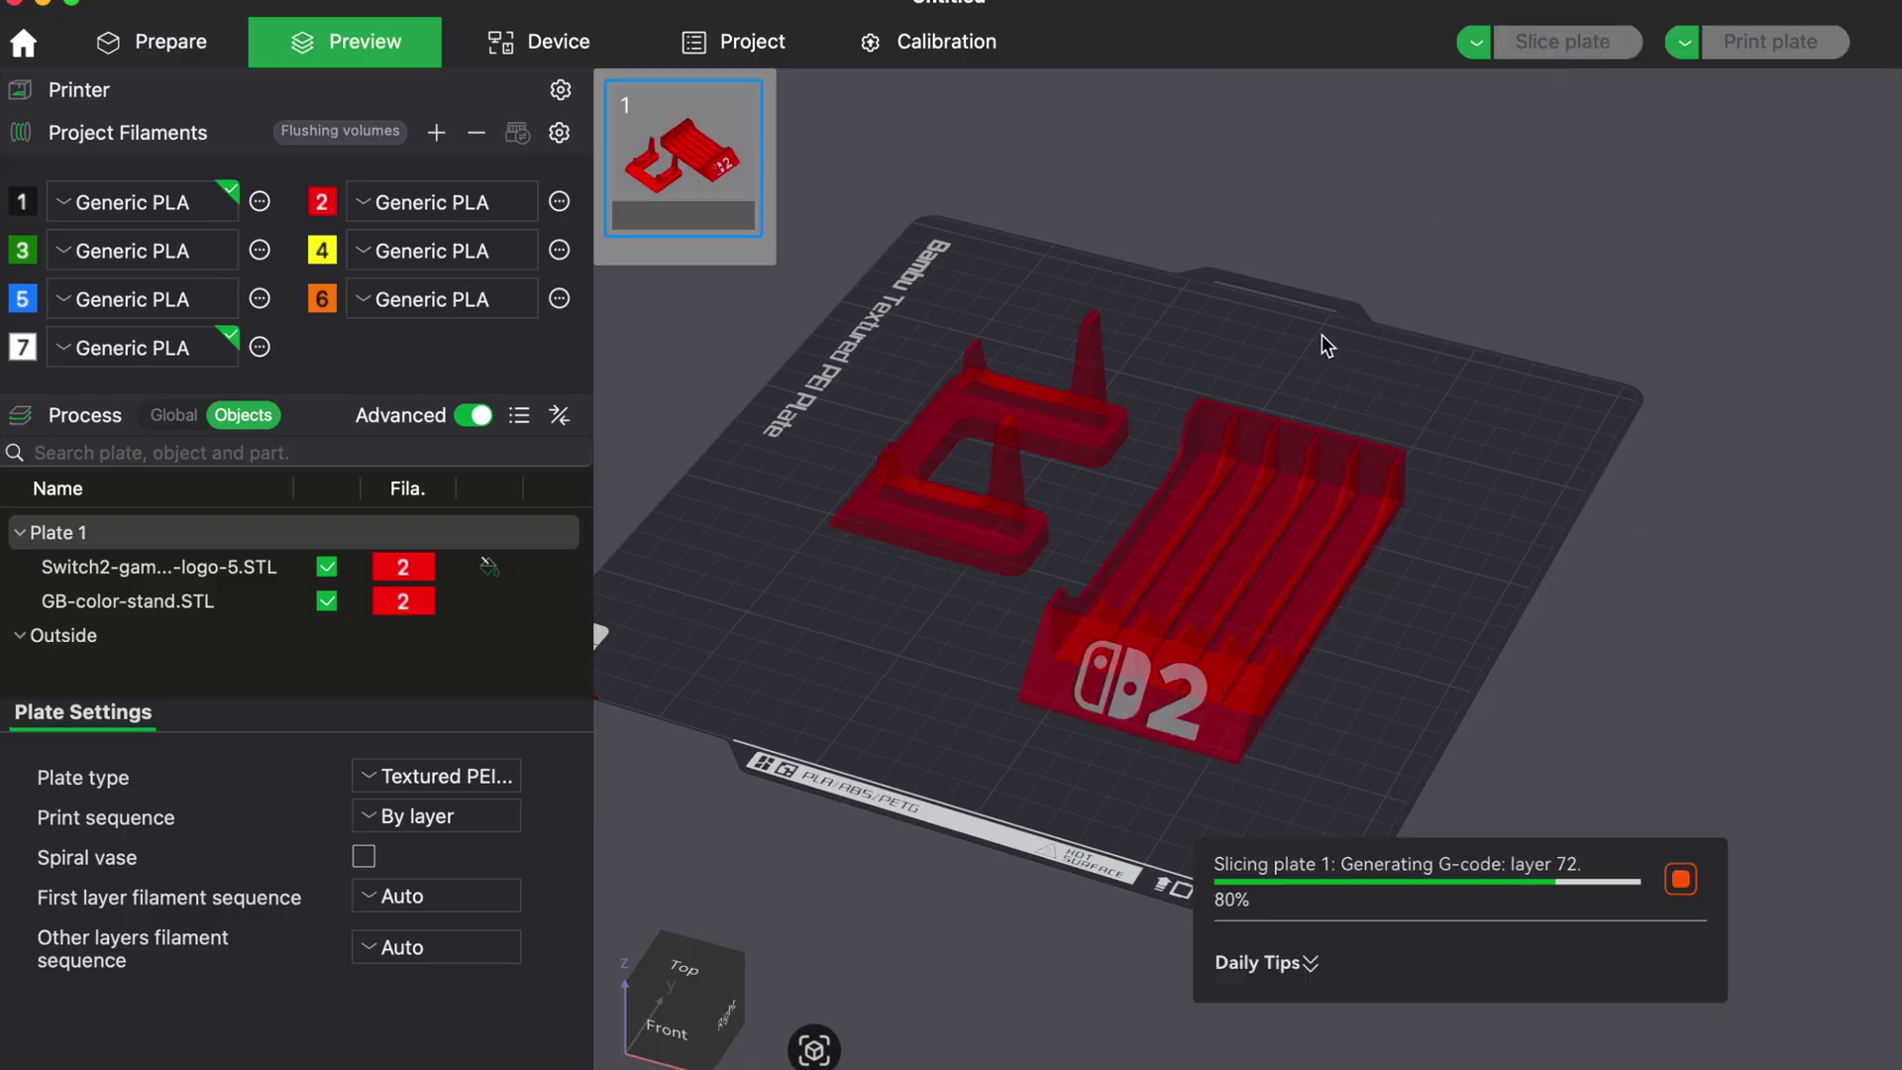
pyautogui.moveTo(887, 676); pyautogui.dragTo(728, 656, button='right')
pyautogui.moveTo(890, 634); pyautogui.dragTo(938, 639)
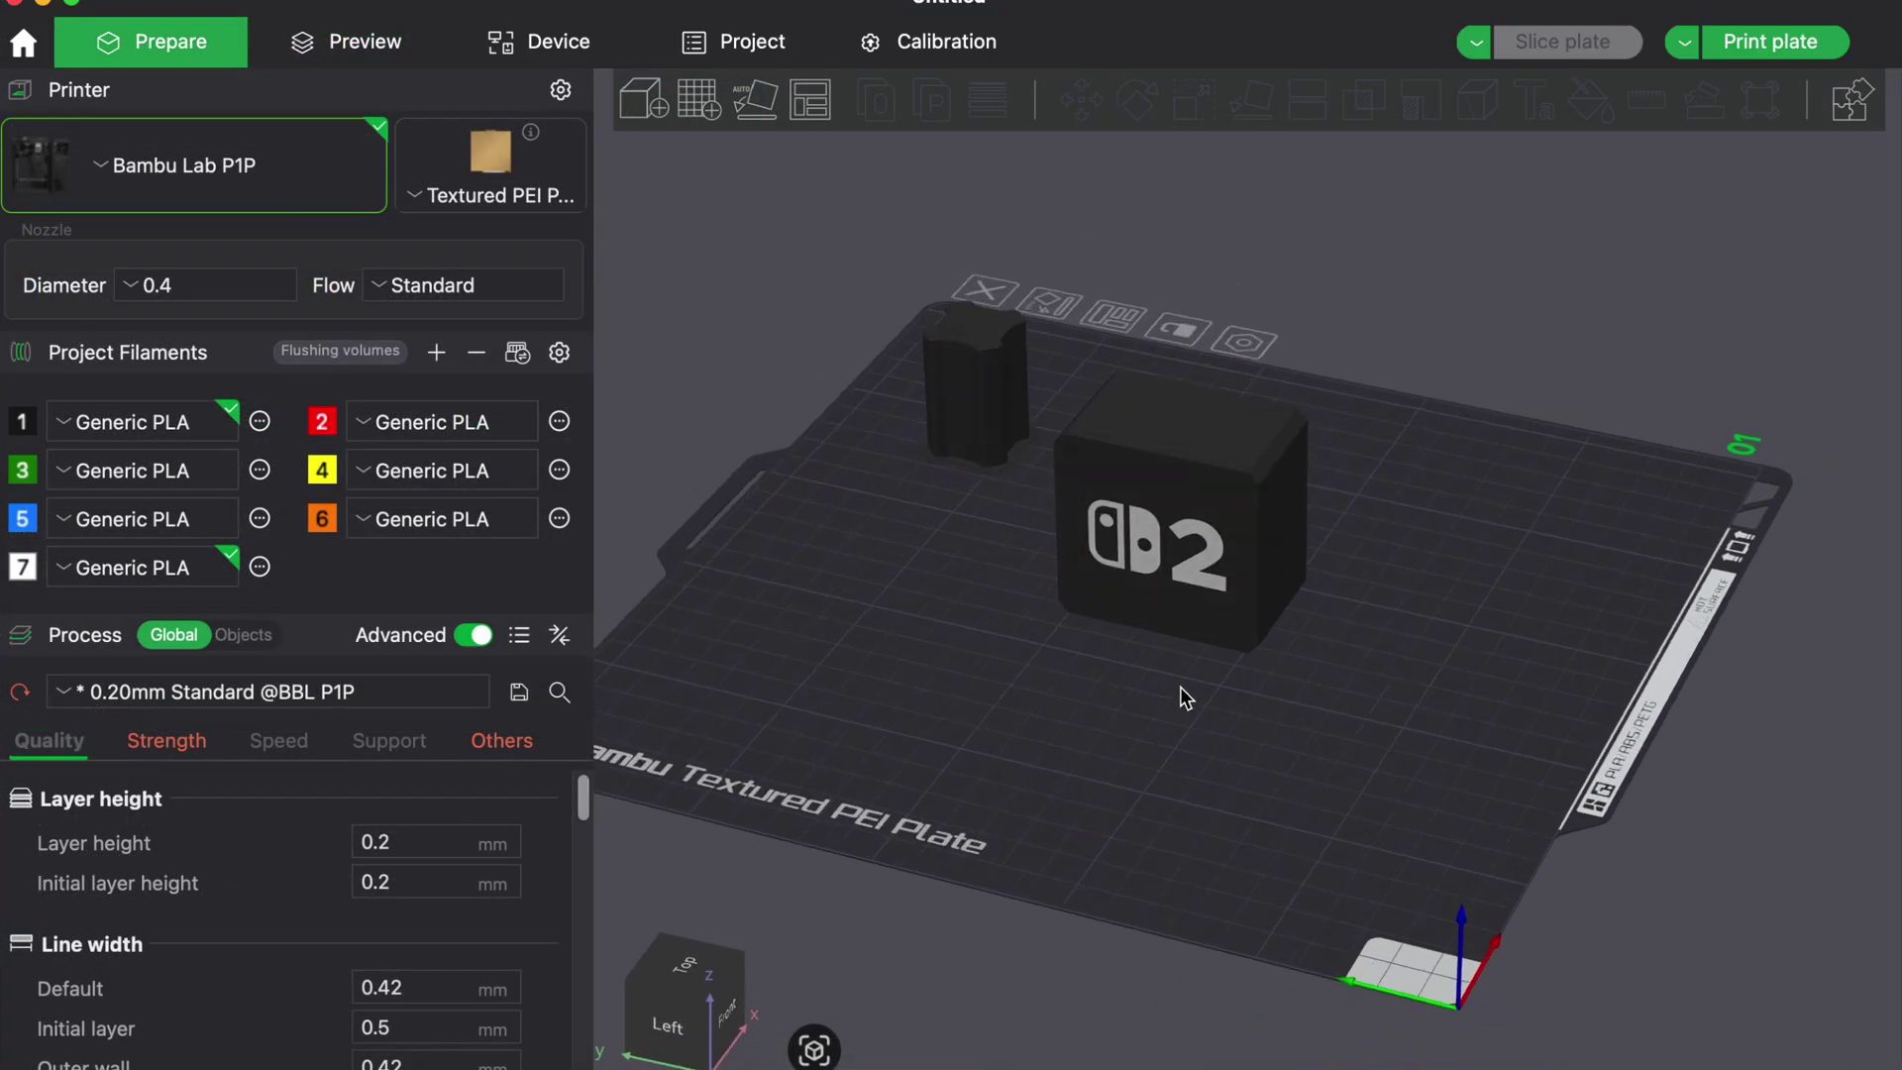
# Check the box's slice, then set layer height to 0.24 mm and re-slice.
pyautogui.click(329, 40)
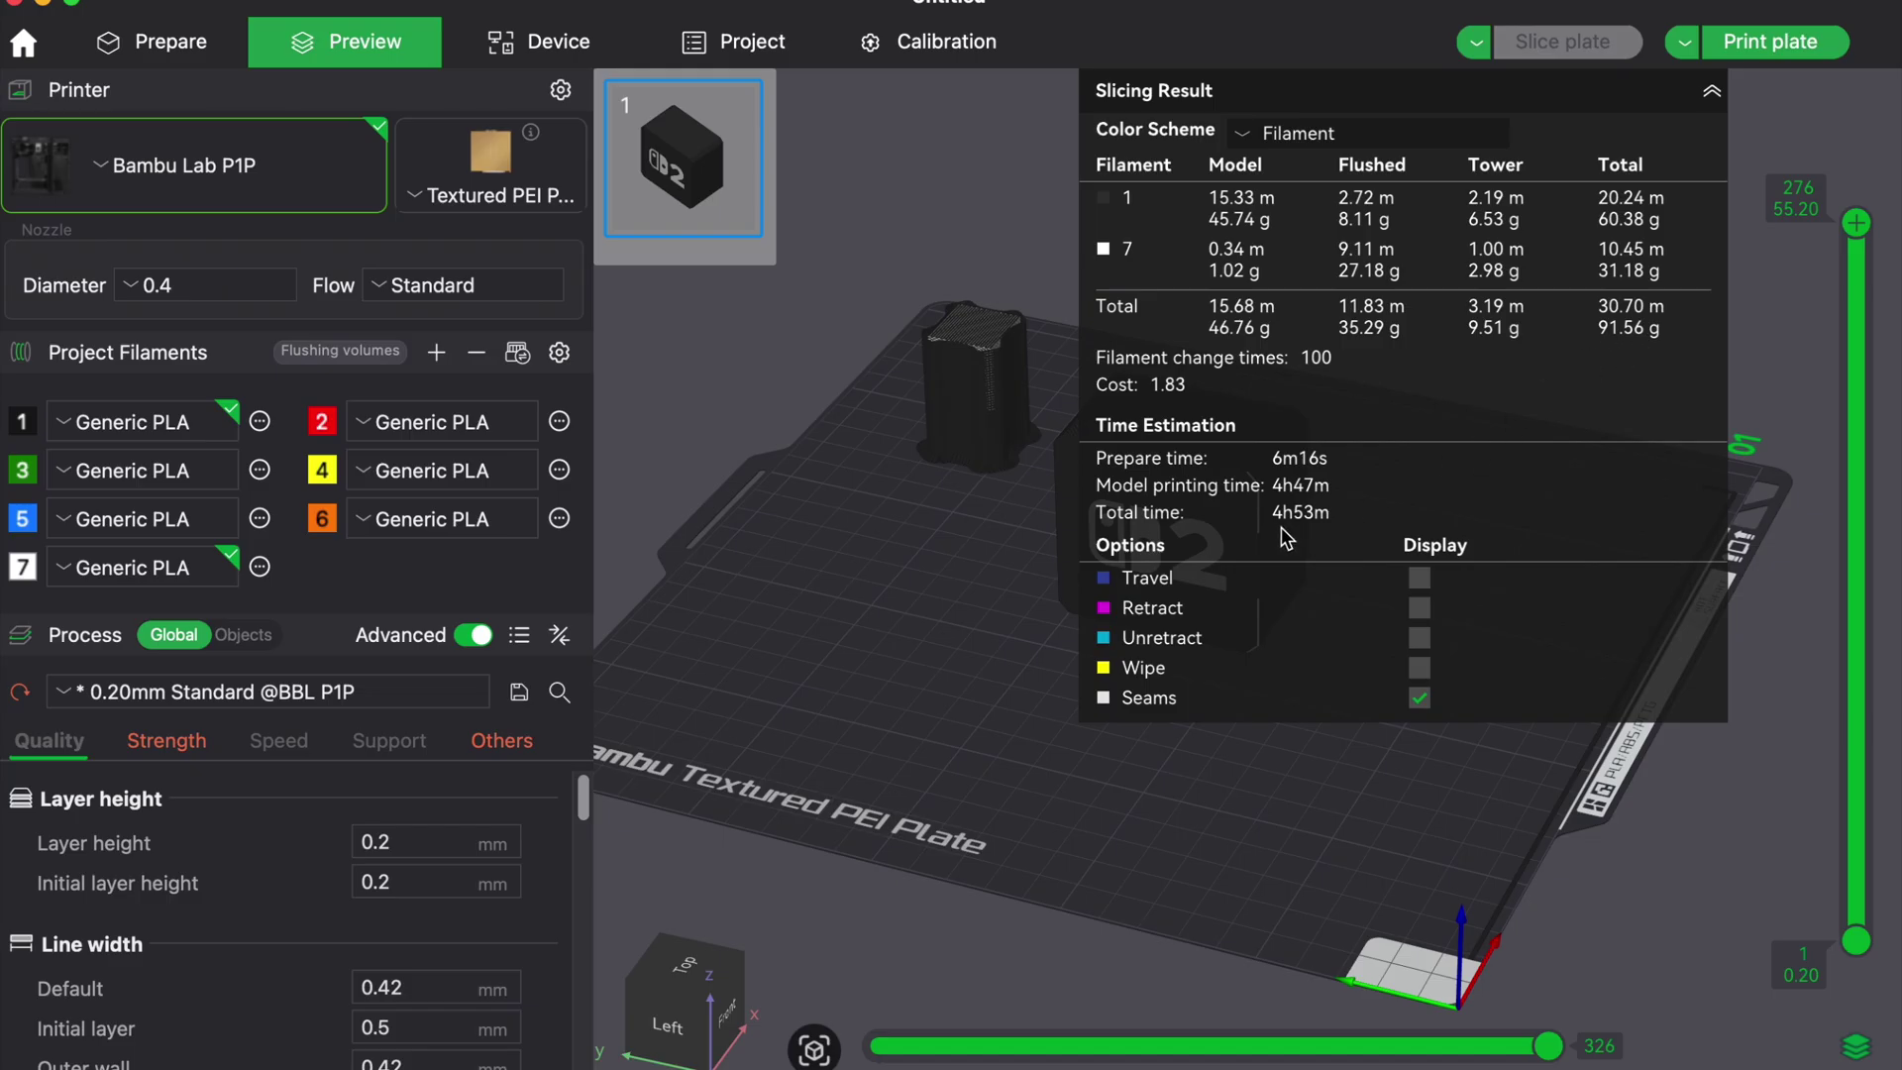
pyautogui.click(211, 47)
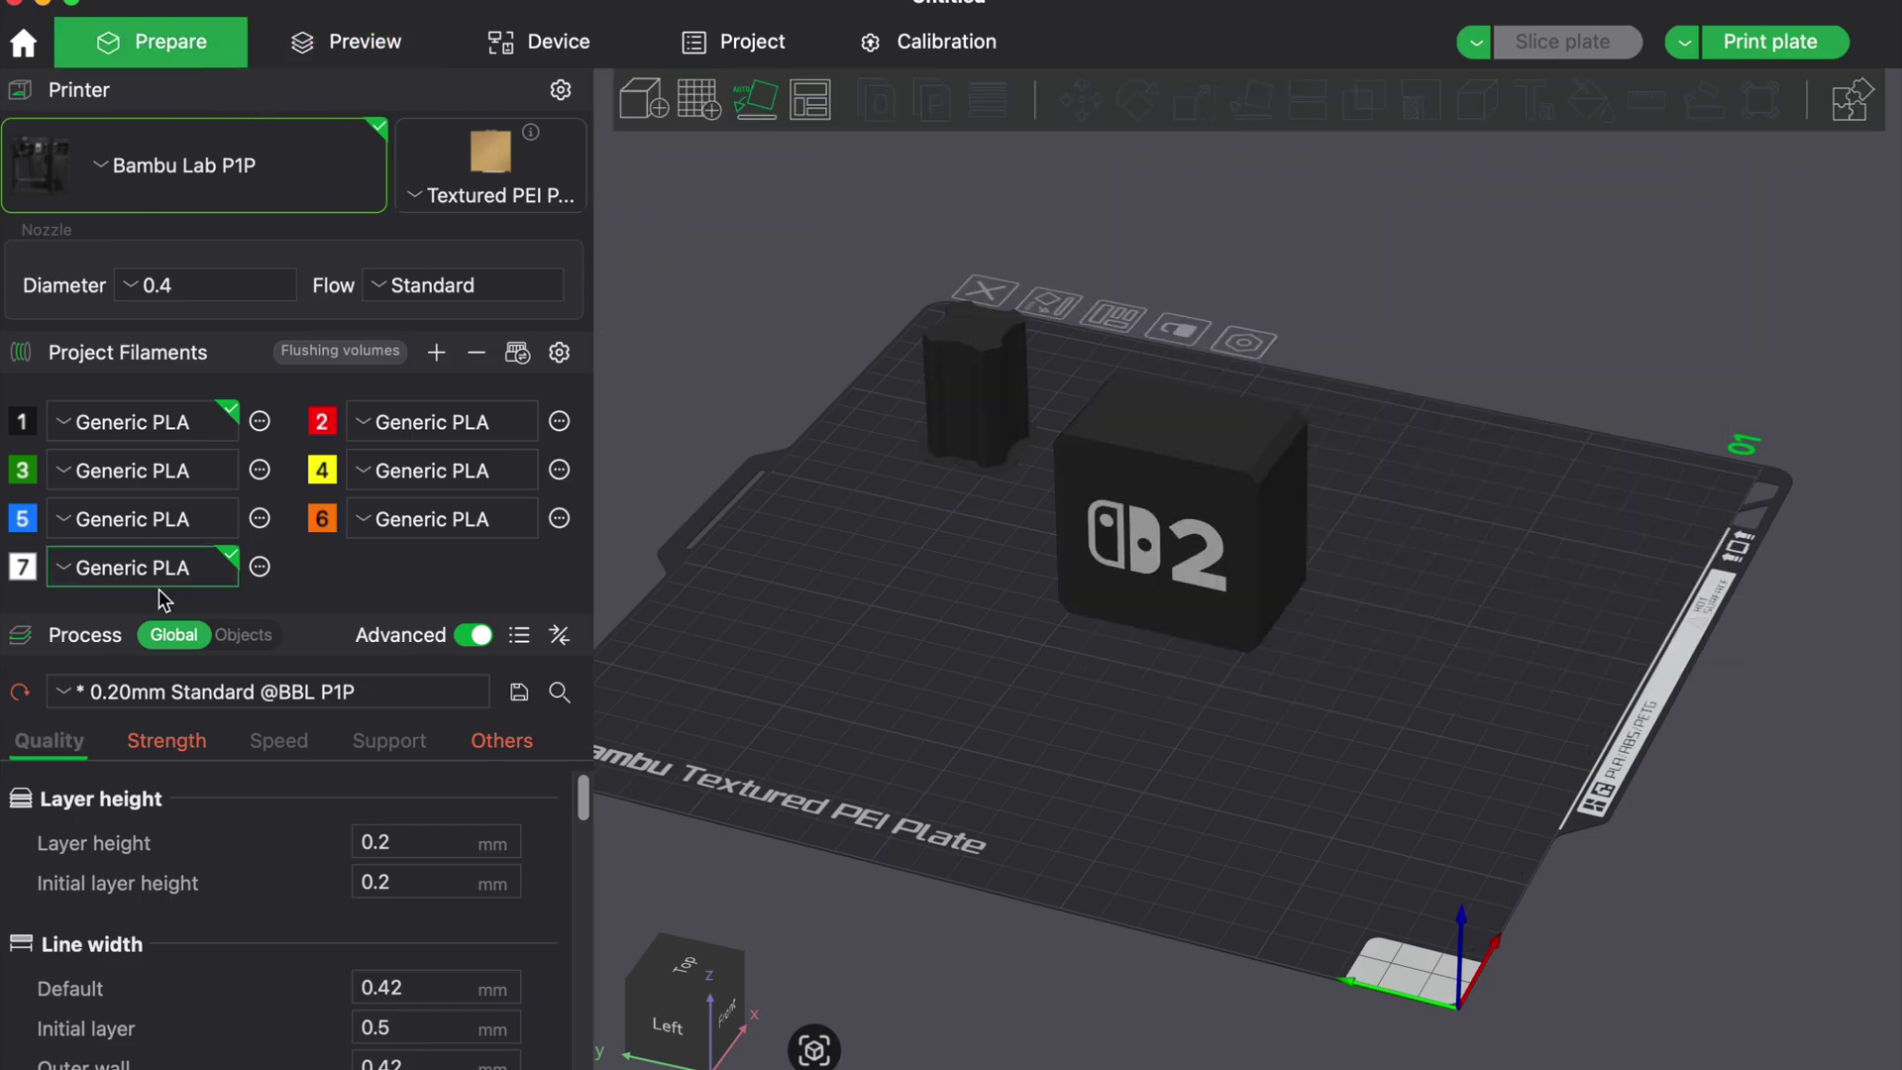
pyautogui.click(429, 840)
pyautogui.write('4')
pyautogui.press('Tab')
pyautogui.click(1589, 50)
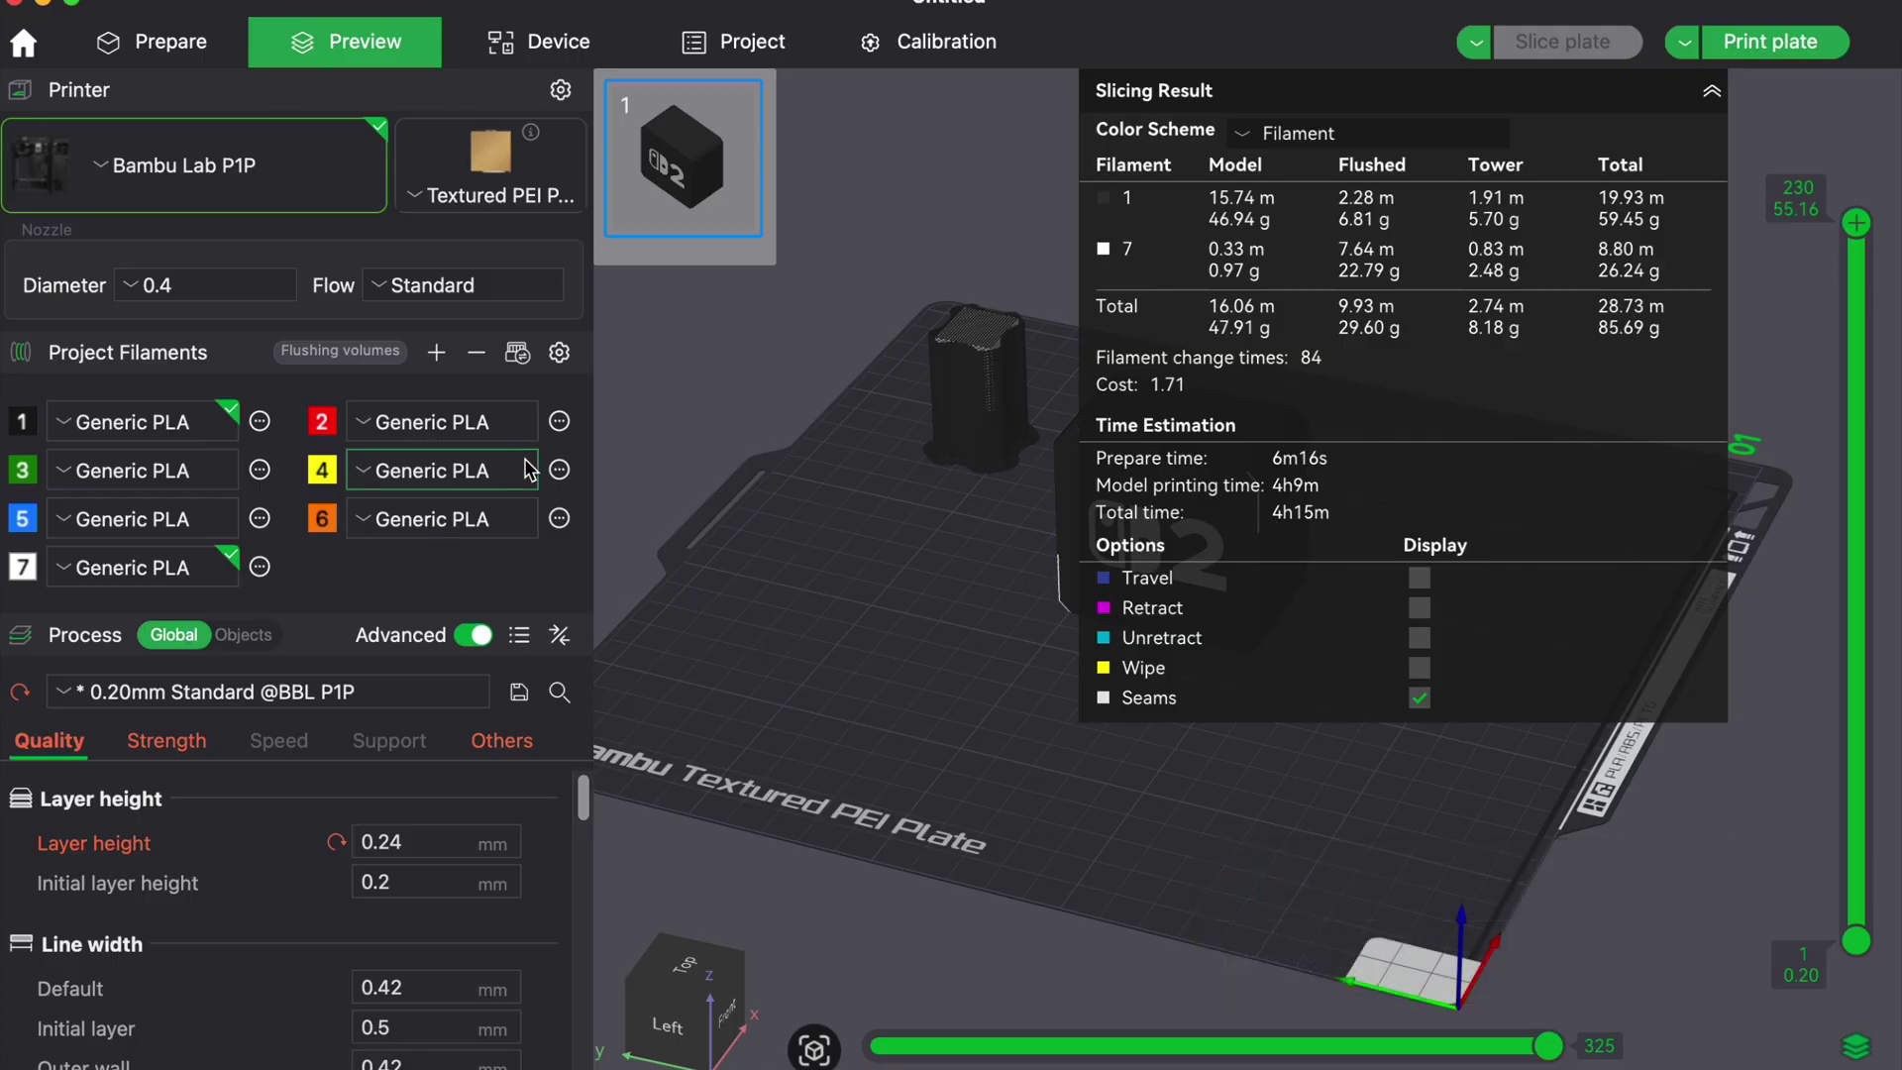
# Set layer height to 0.28 mm and accept the layer height limit adjustment.
pyautogui.click(438, 840)
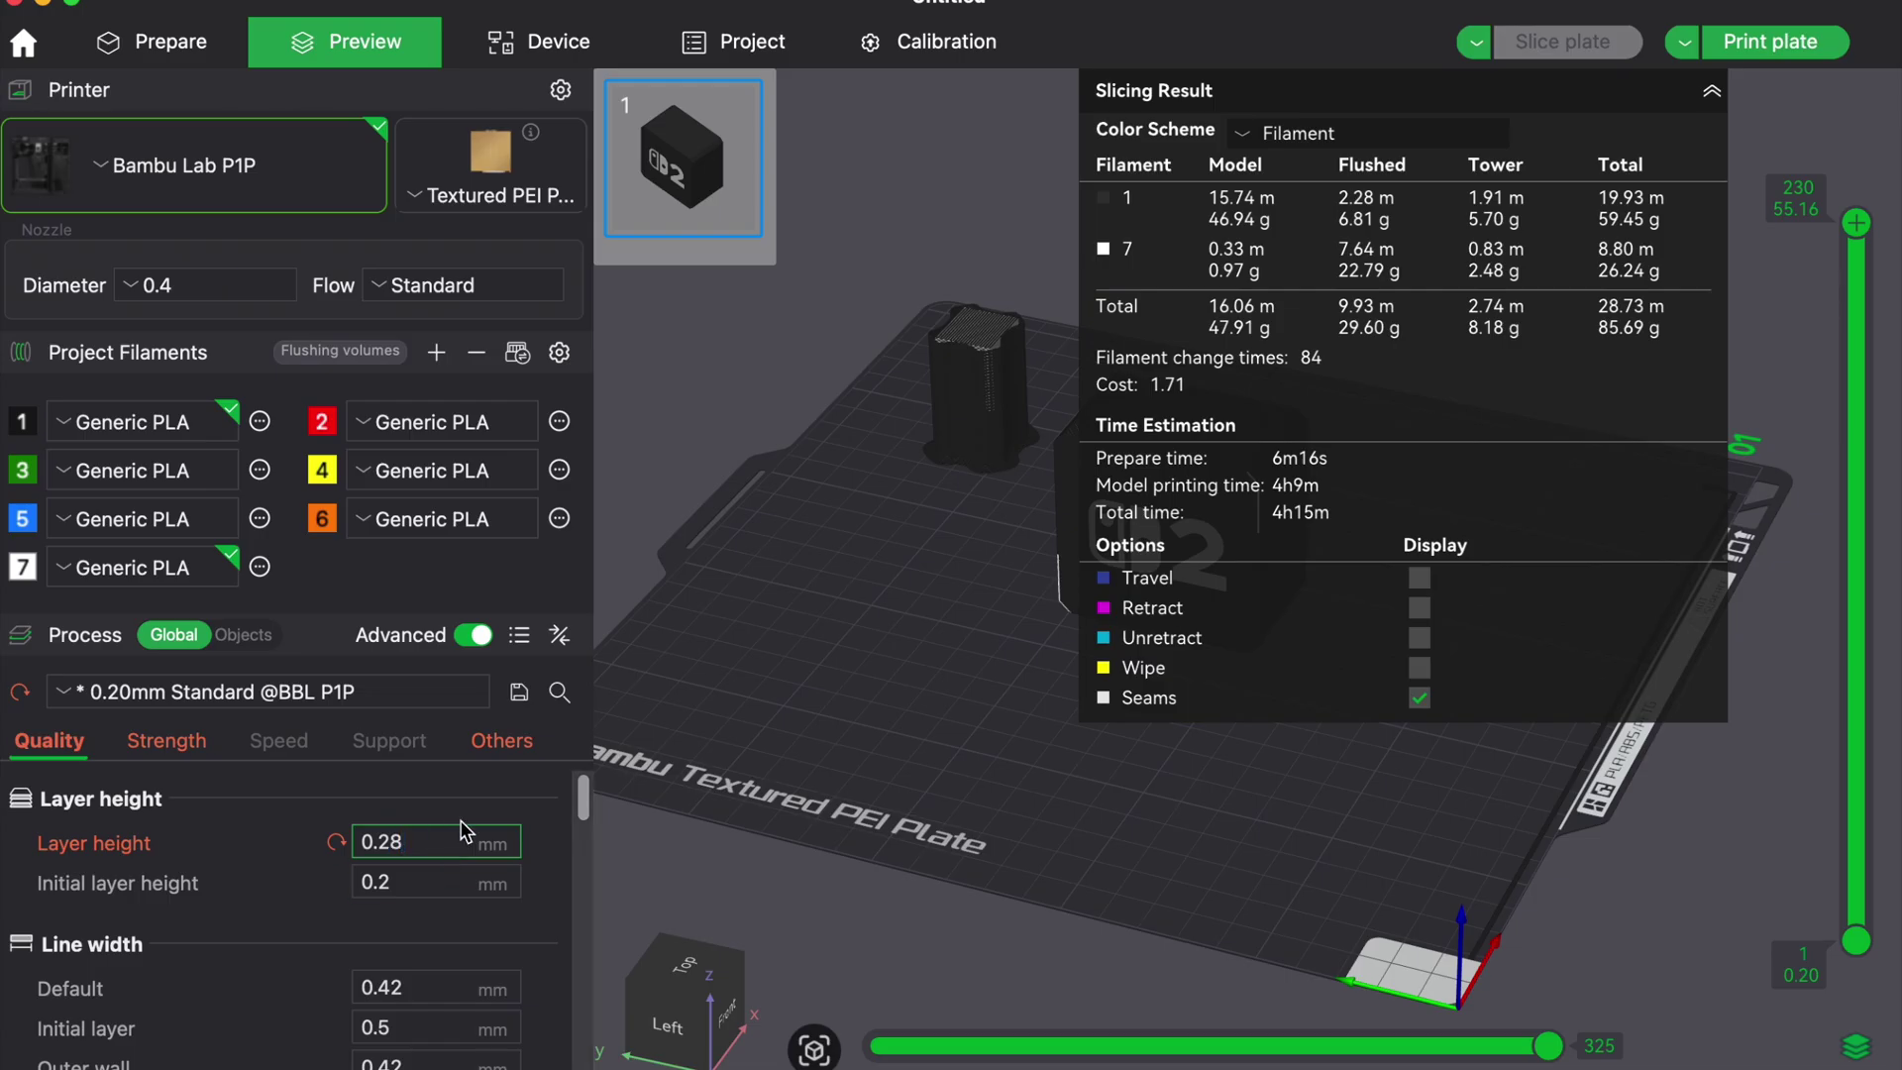
pyautogui.press('Return')
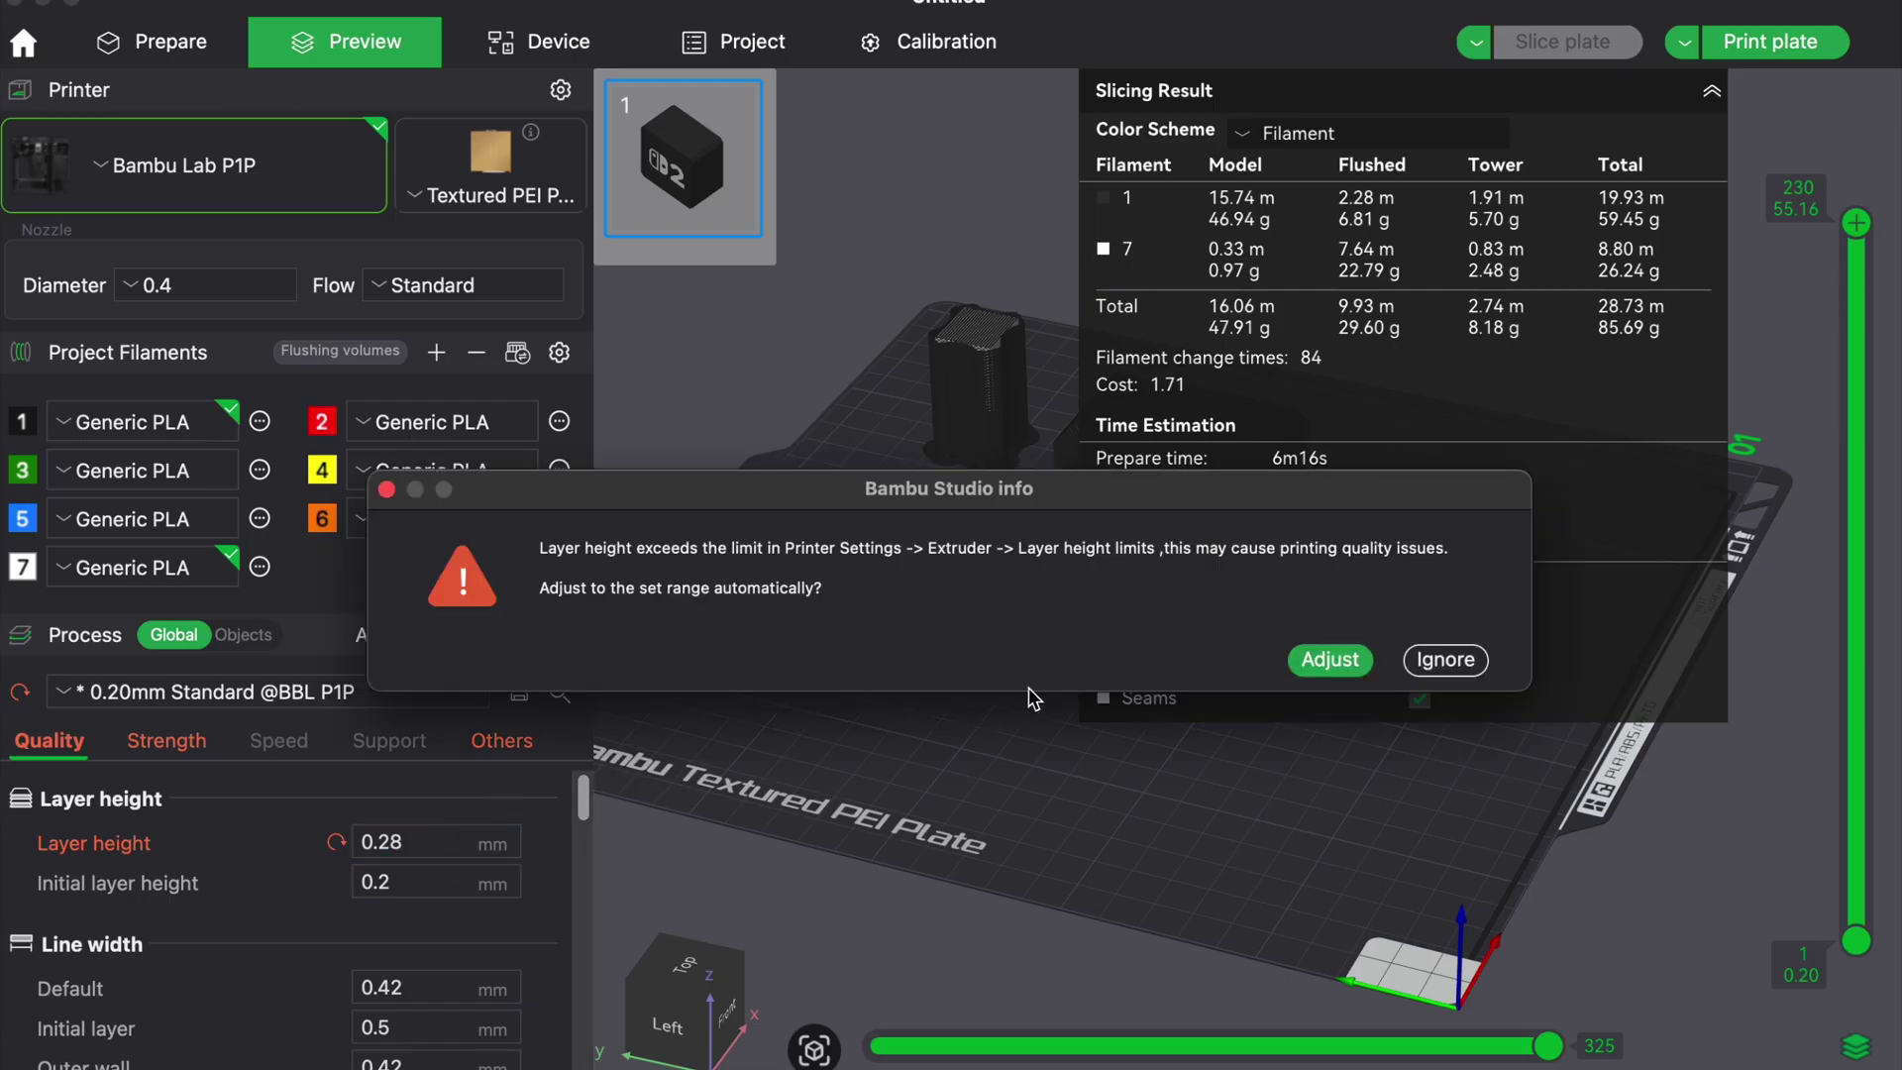
pyautogui.click(1330, 660)
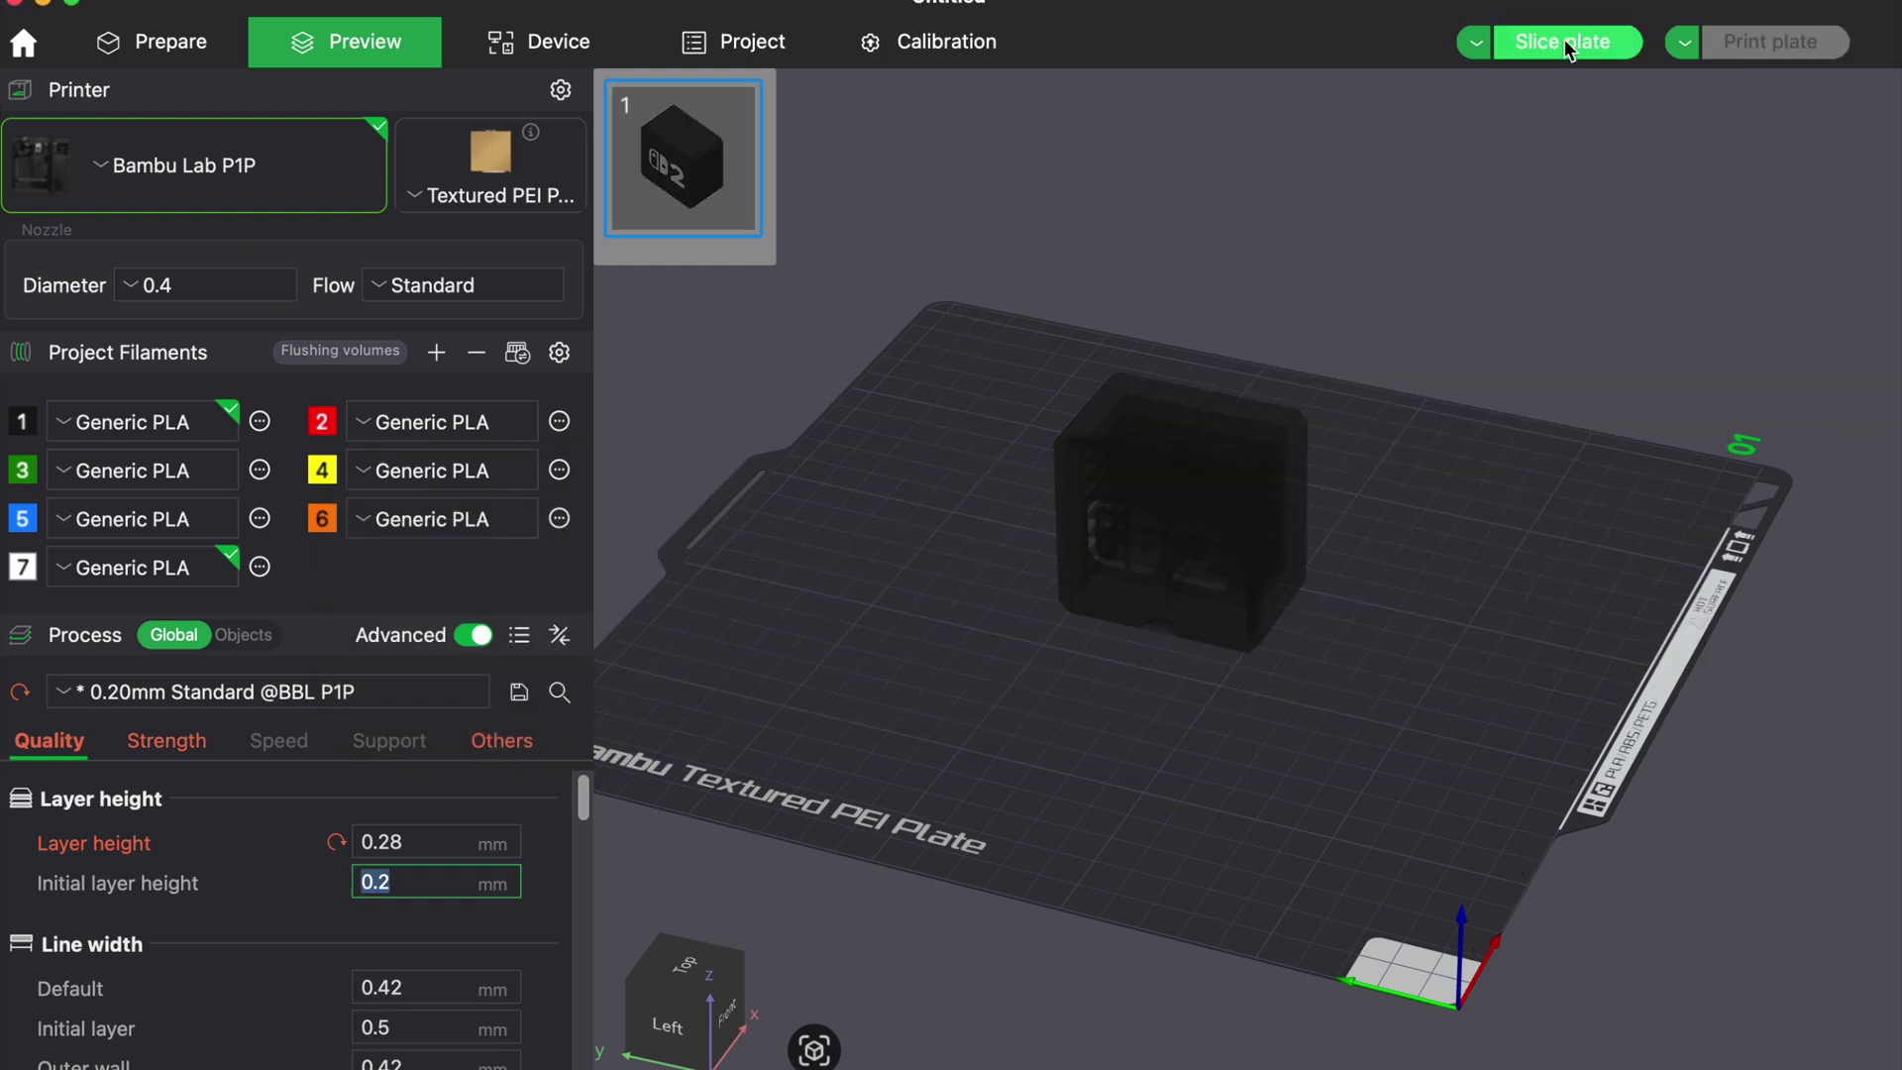
# Slice at 0.28 mm, then fill letters L red, O green, R yellow, O blue, C orange.
pyautogui.click(1572, 44)
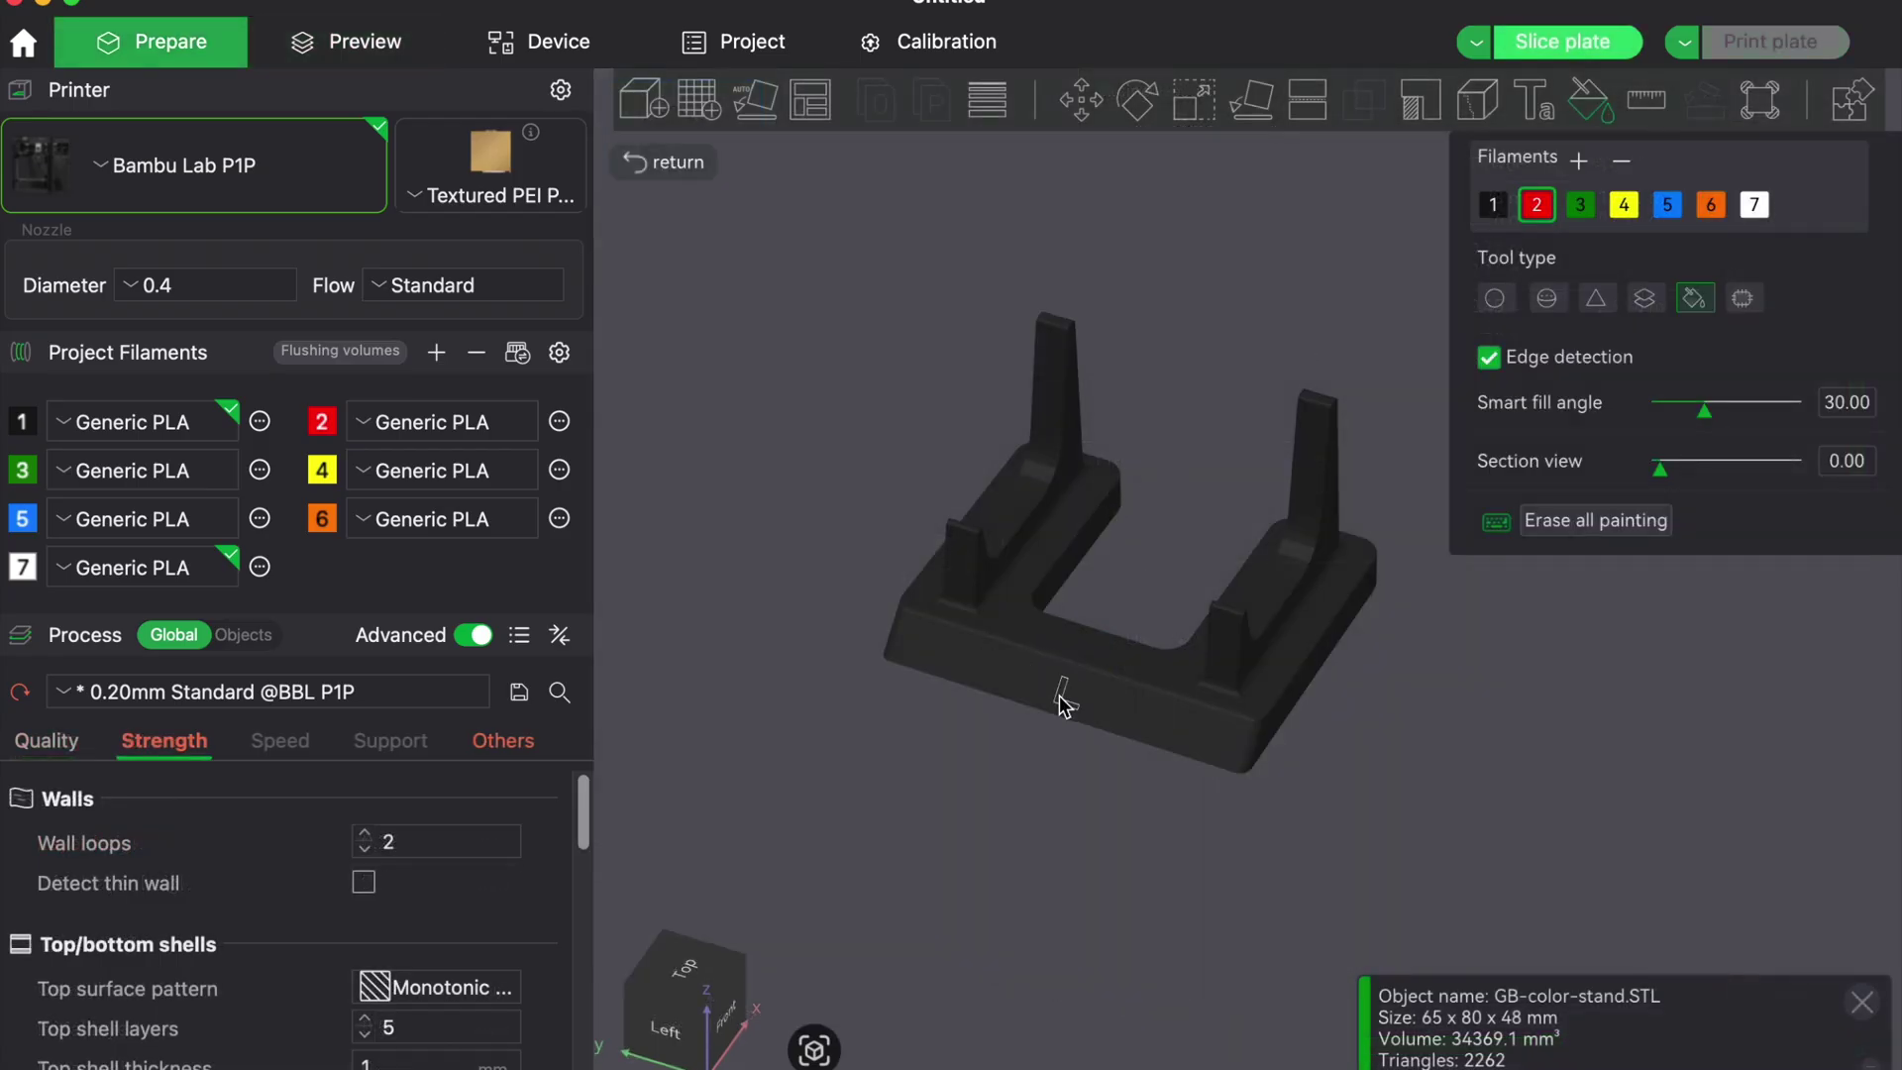
pyautogui.click(1062, 701)
pyautogui.click(1582, 206)
pyautogui.click(1106, 704)
pyautogui.click(1625, 210)
pyautogui.click(1144, 721)
pyautogui.click(1667, 206)
pyautogui.click(1030, 681)
pyautogui.click(1711, 206)
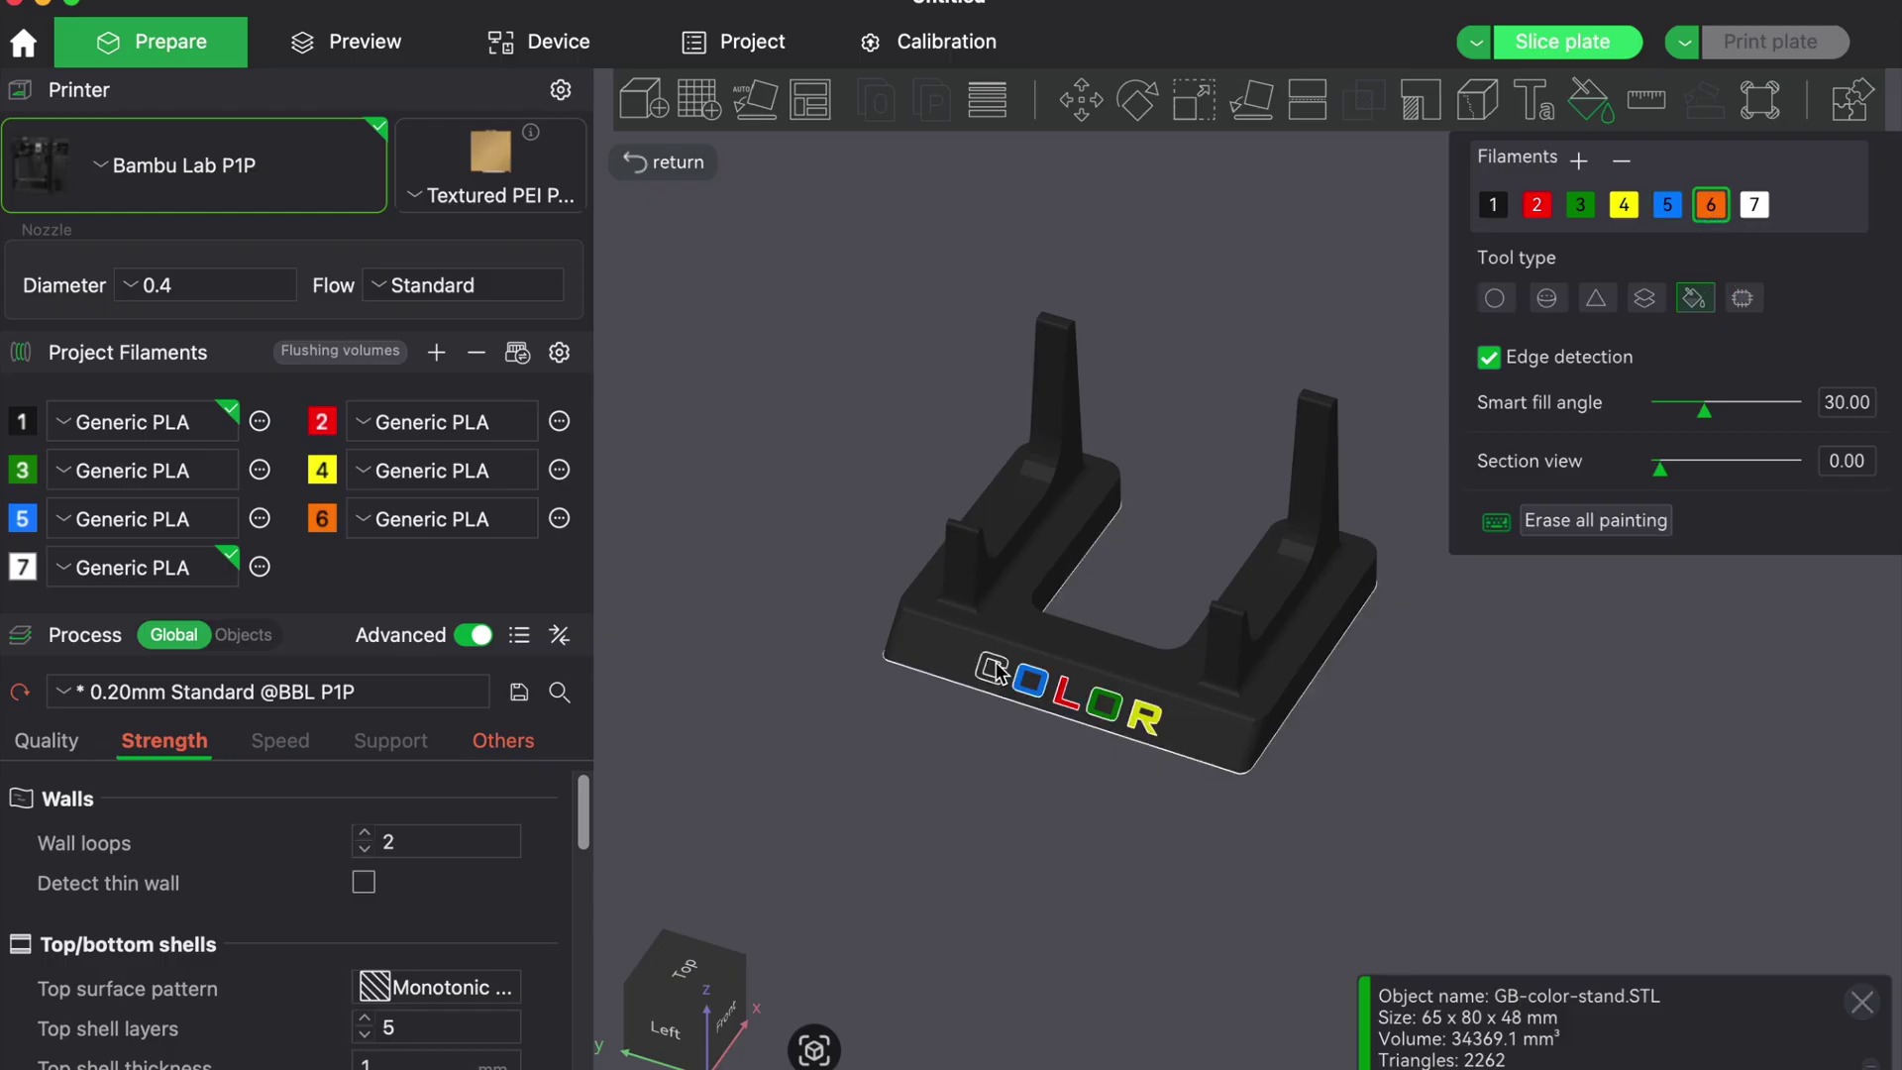
pyautogui.click(989, 672)
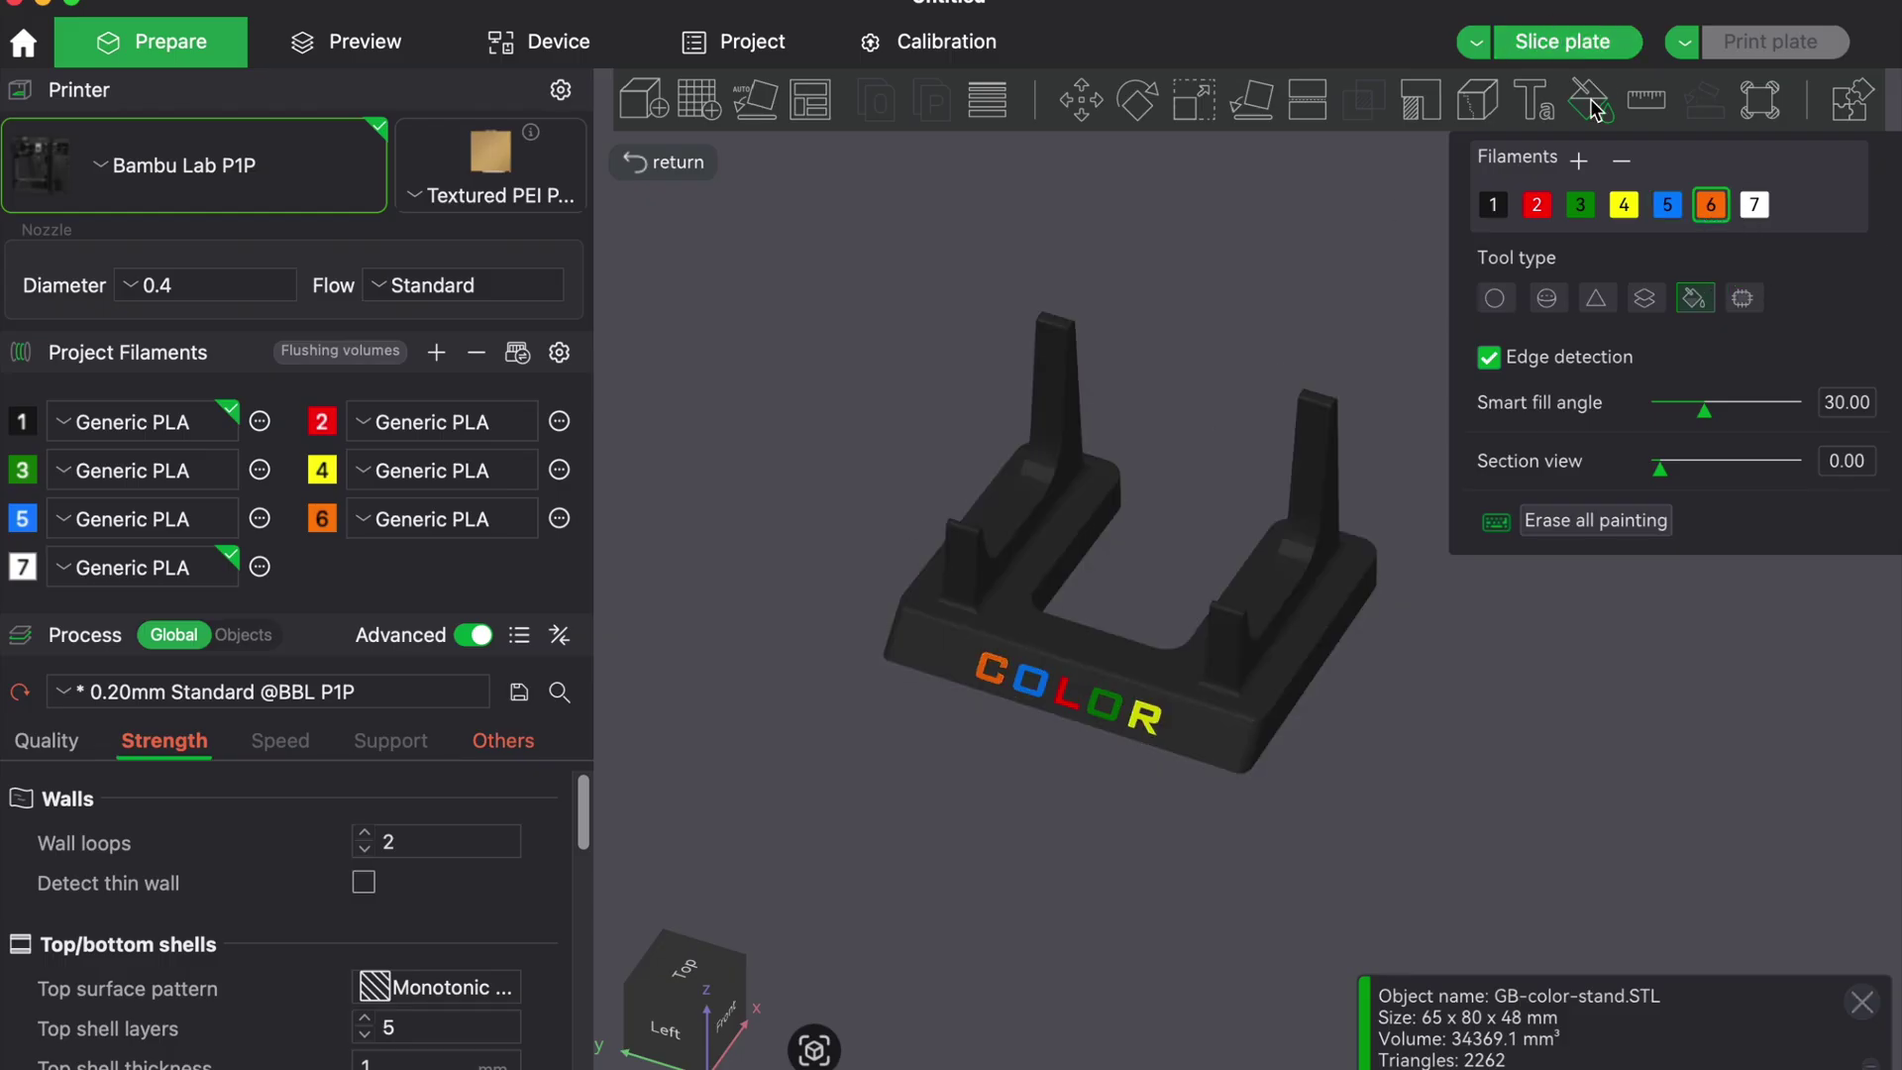
# Slice to check filament usage, repaint with blue filament 5, and re-slice.
pyautogui.click(1555, 44)
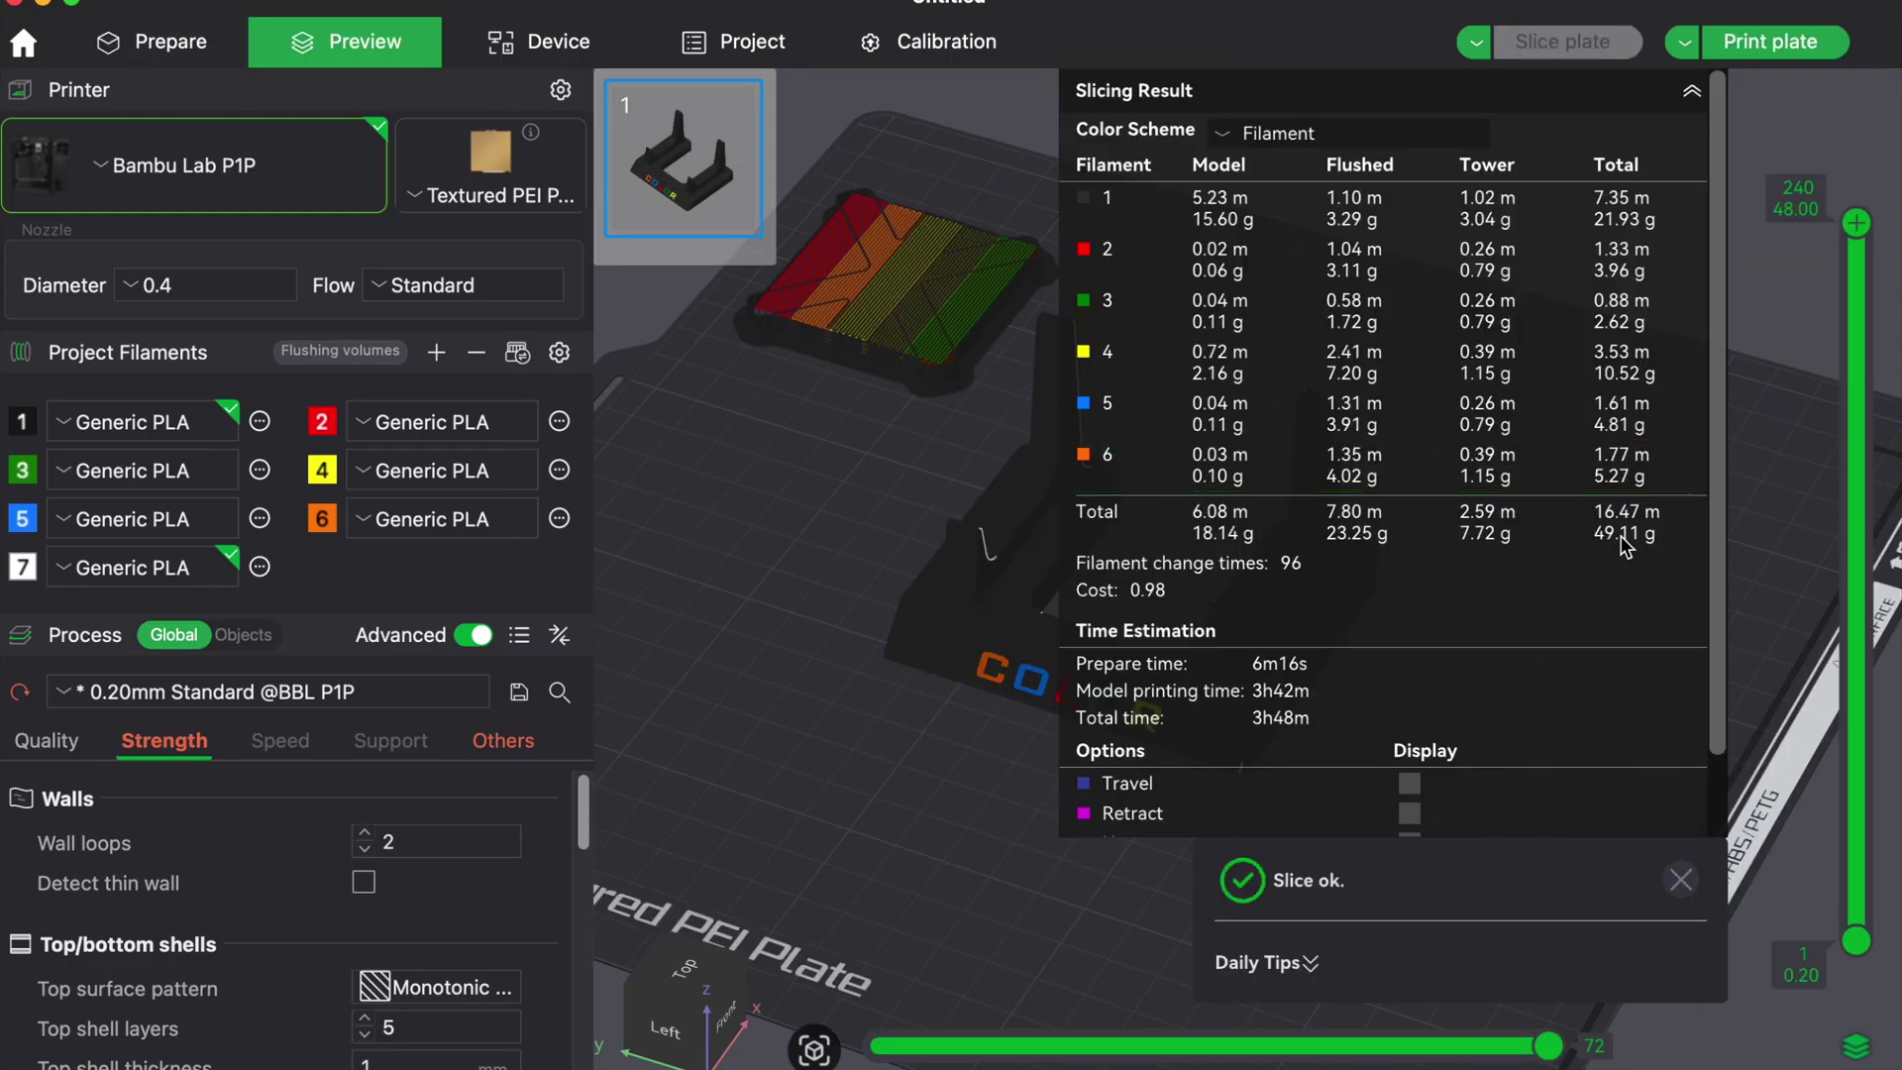
pyautogui.scroll(-2, 1307, 627)
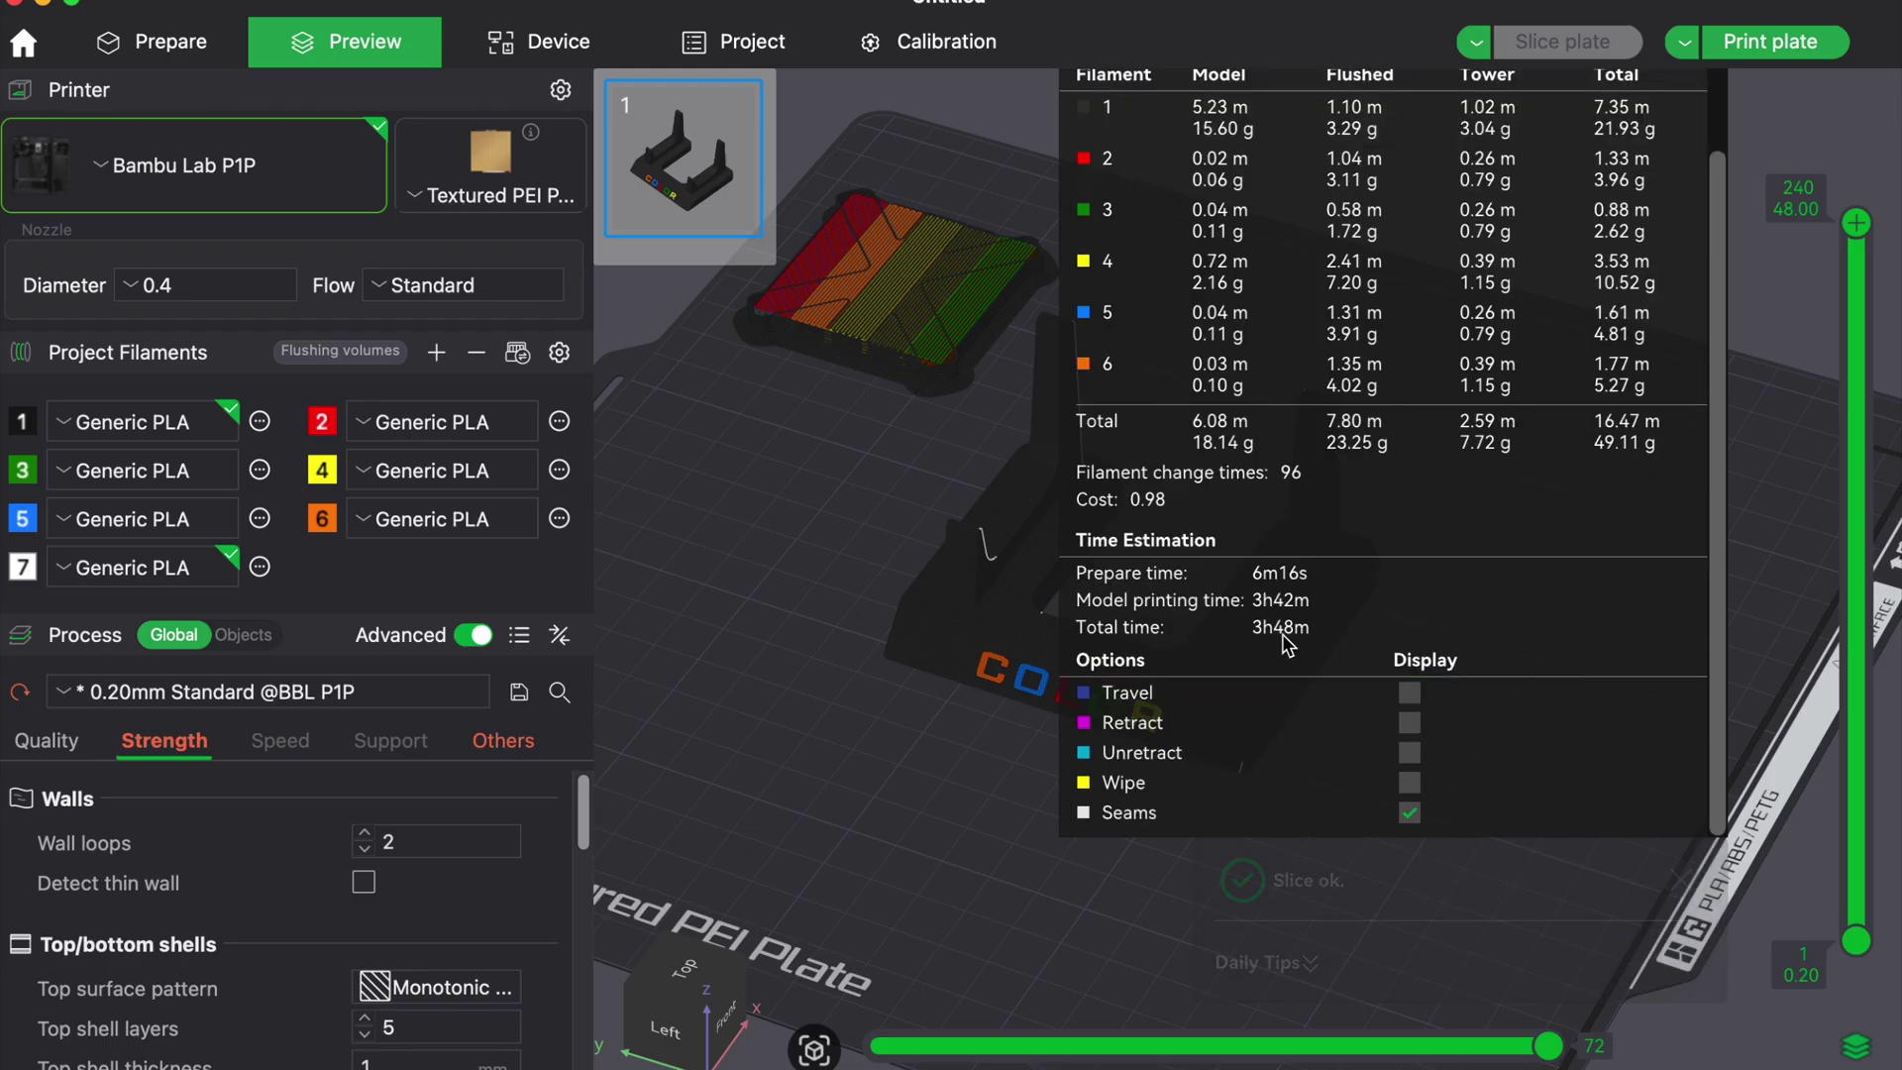
pyautogui.press('super+1')
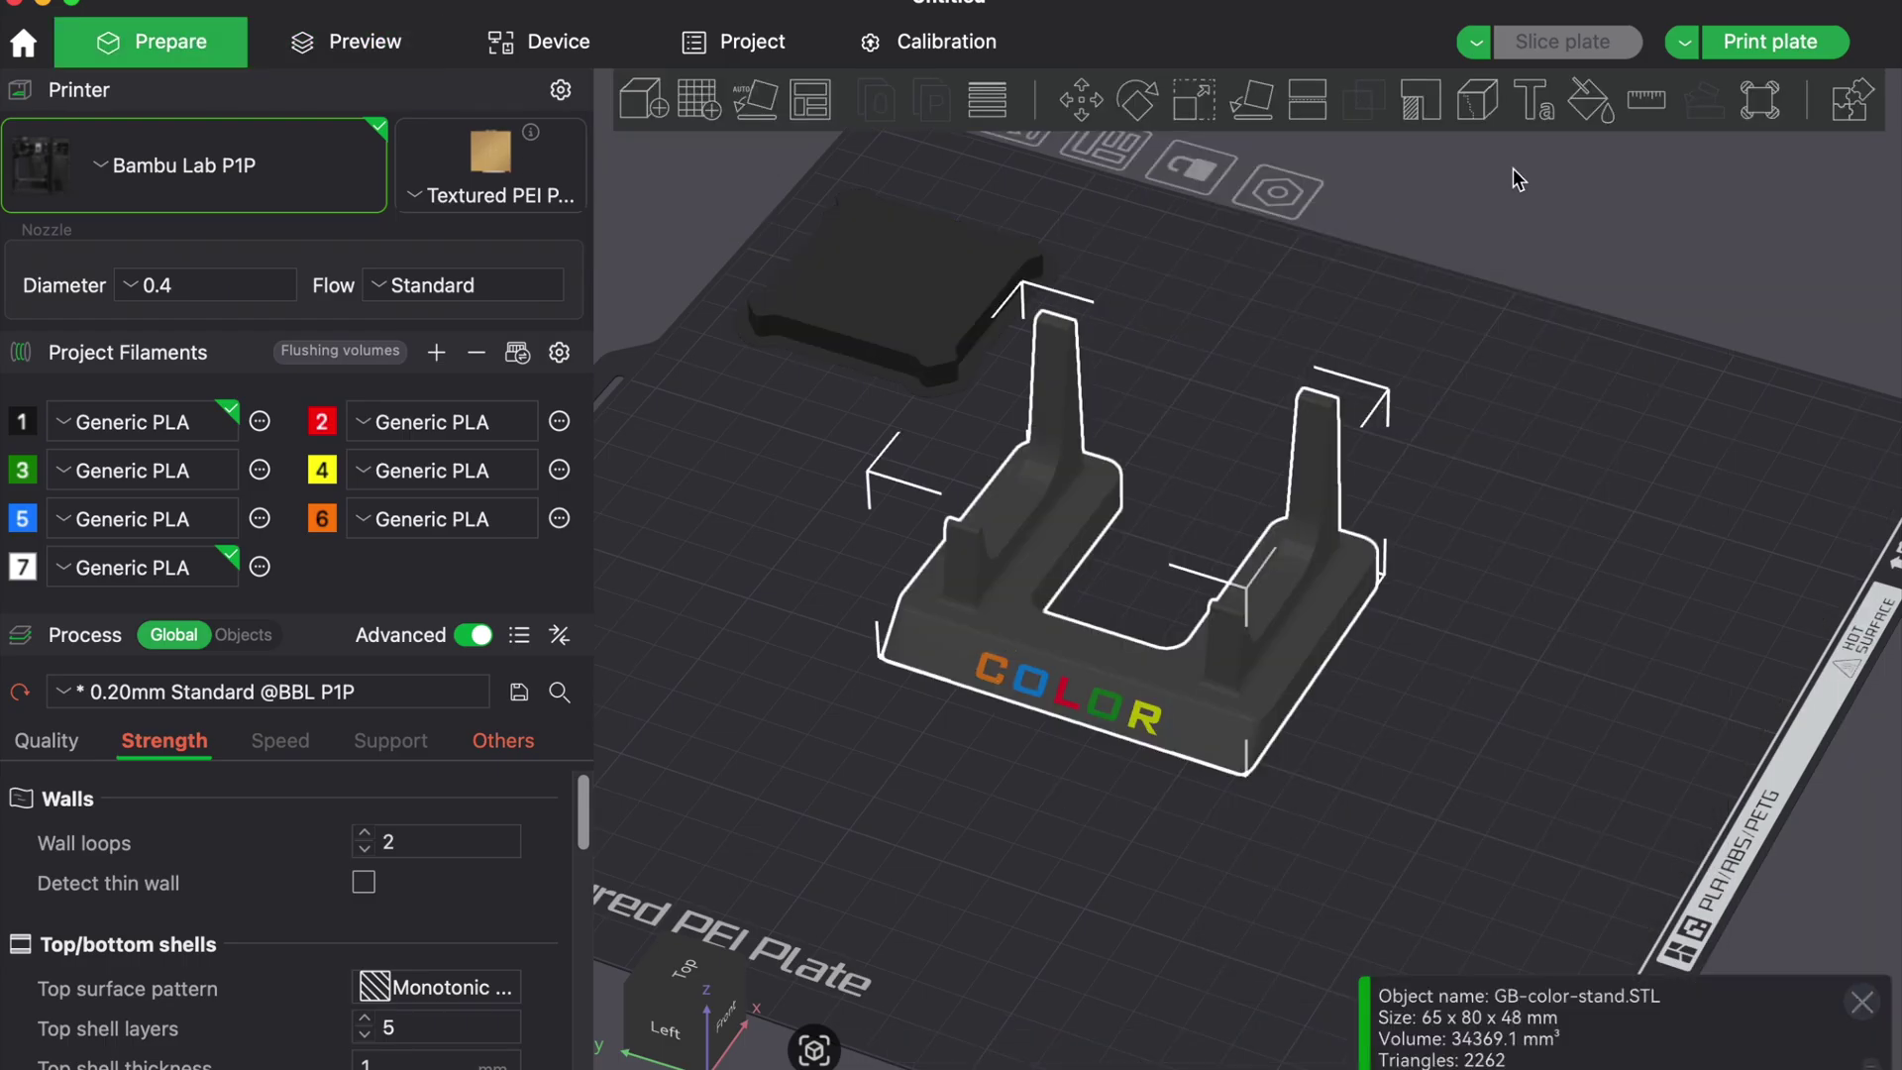
pyautogui.press('n')
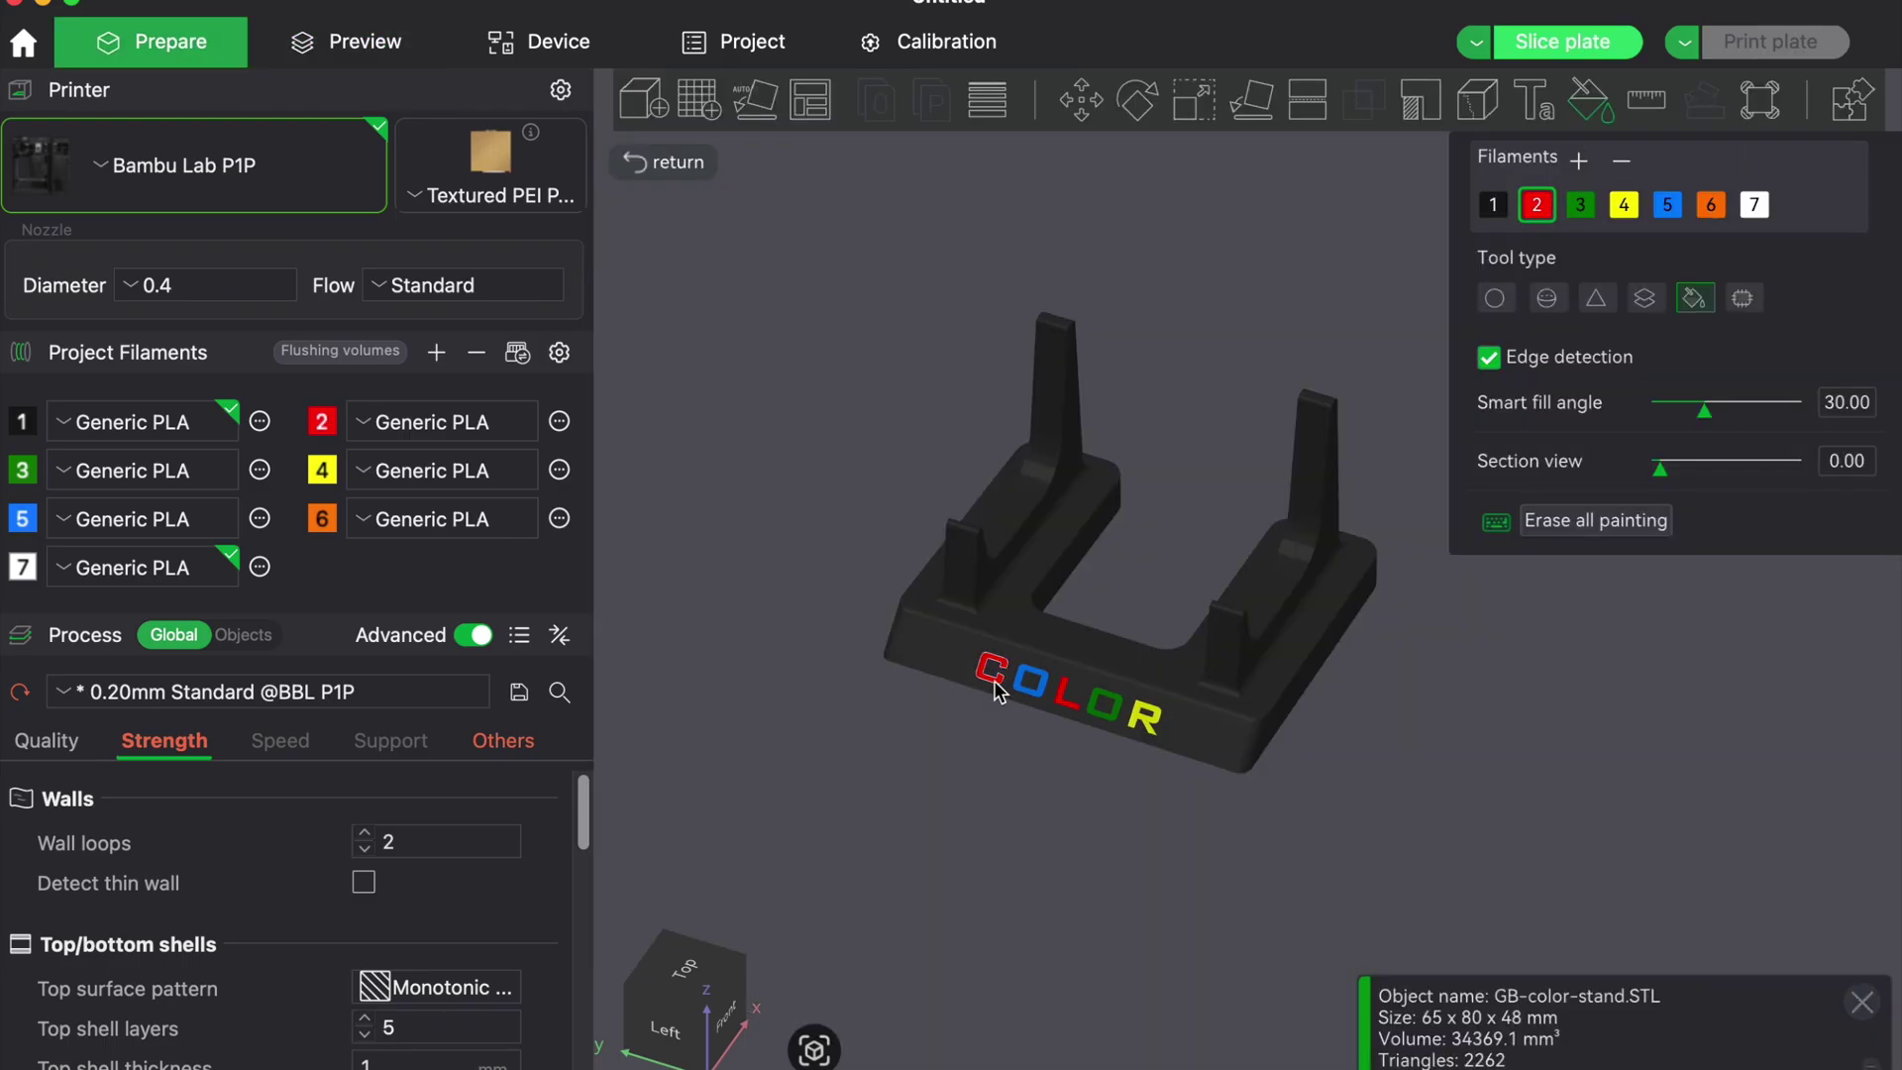
pyautogui.click(1672, 216)
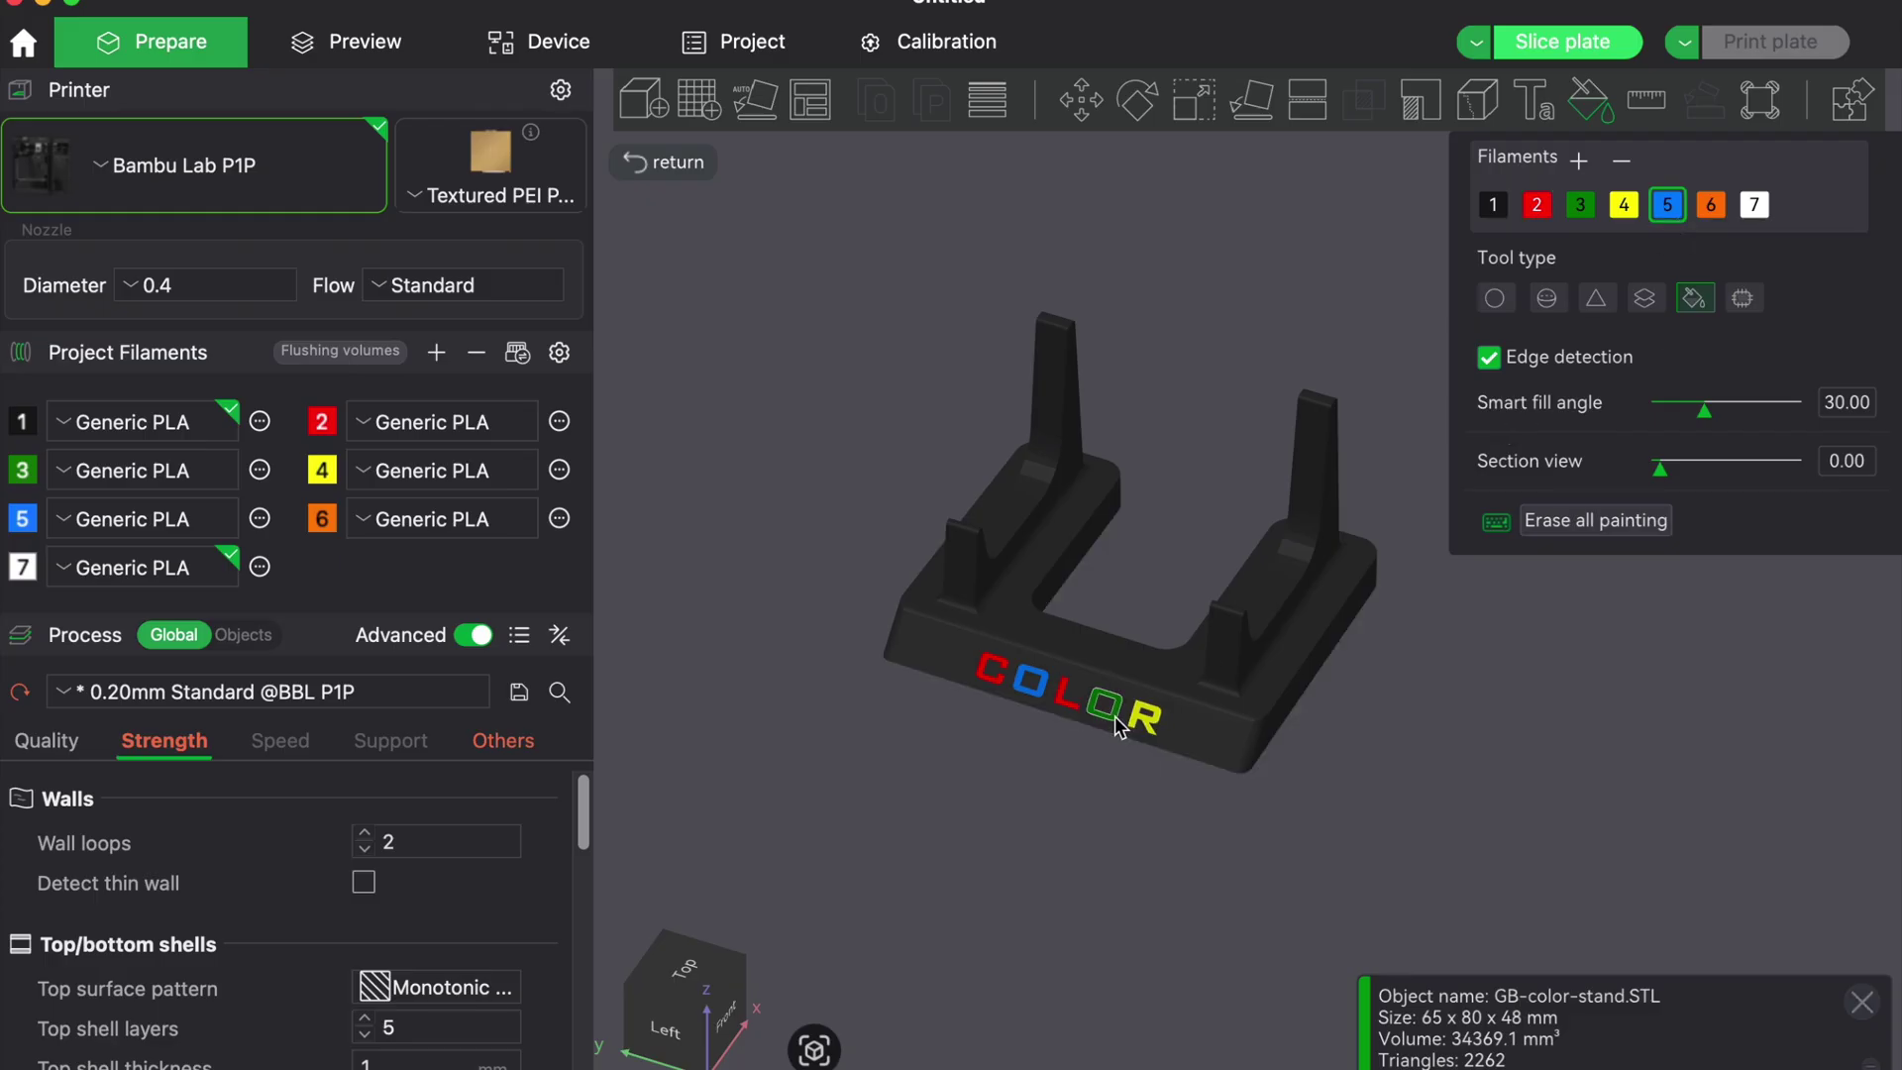
pyautogui.click(1562, 50)
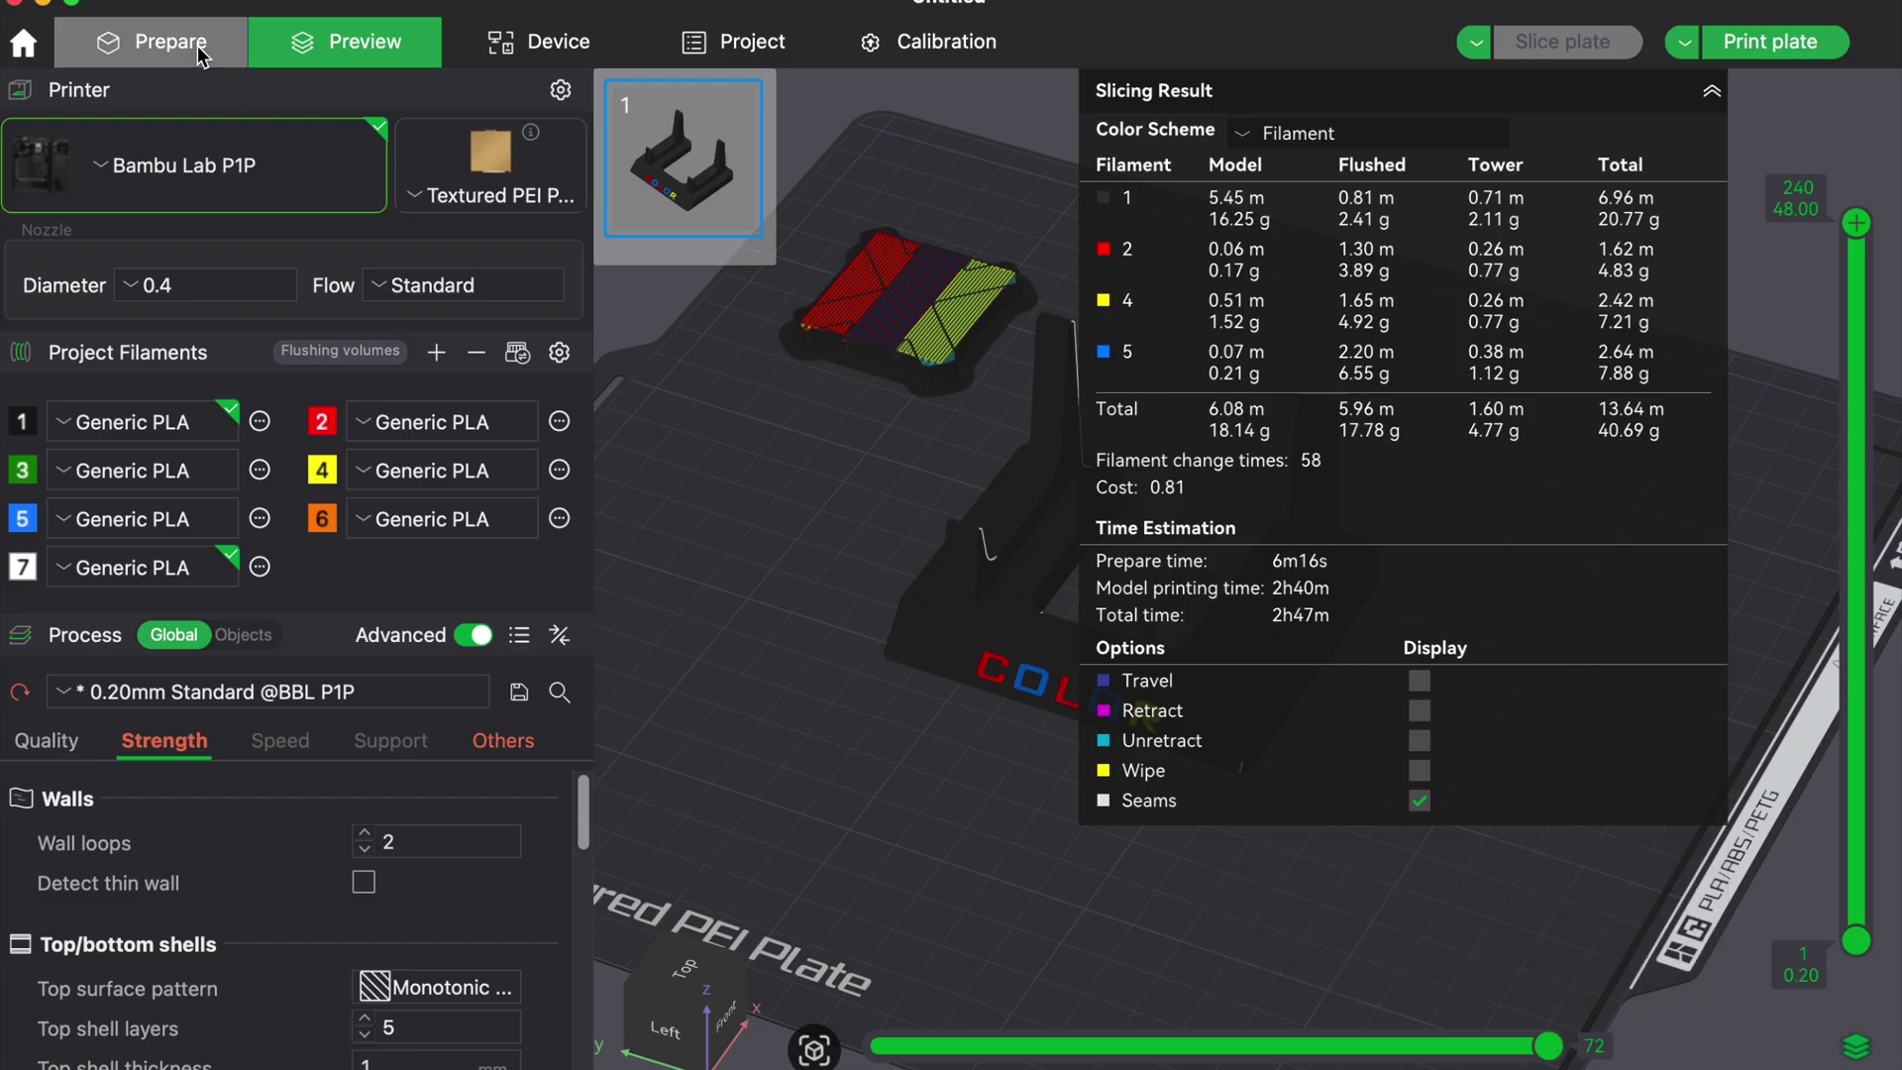
# Slice the cube plate and switch the Color Scheme to Filament to see per-filament usage.
pyautogui.click(158, 42)
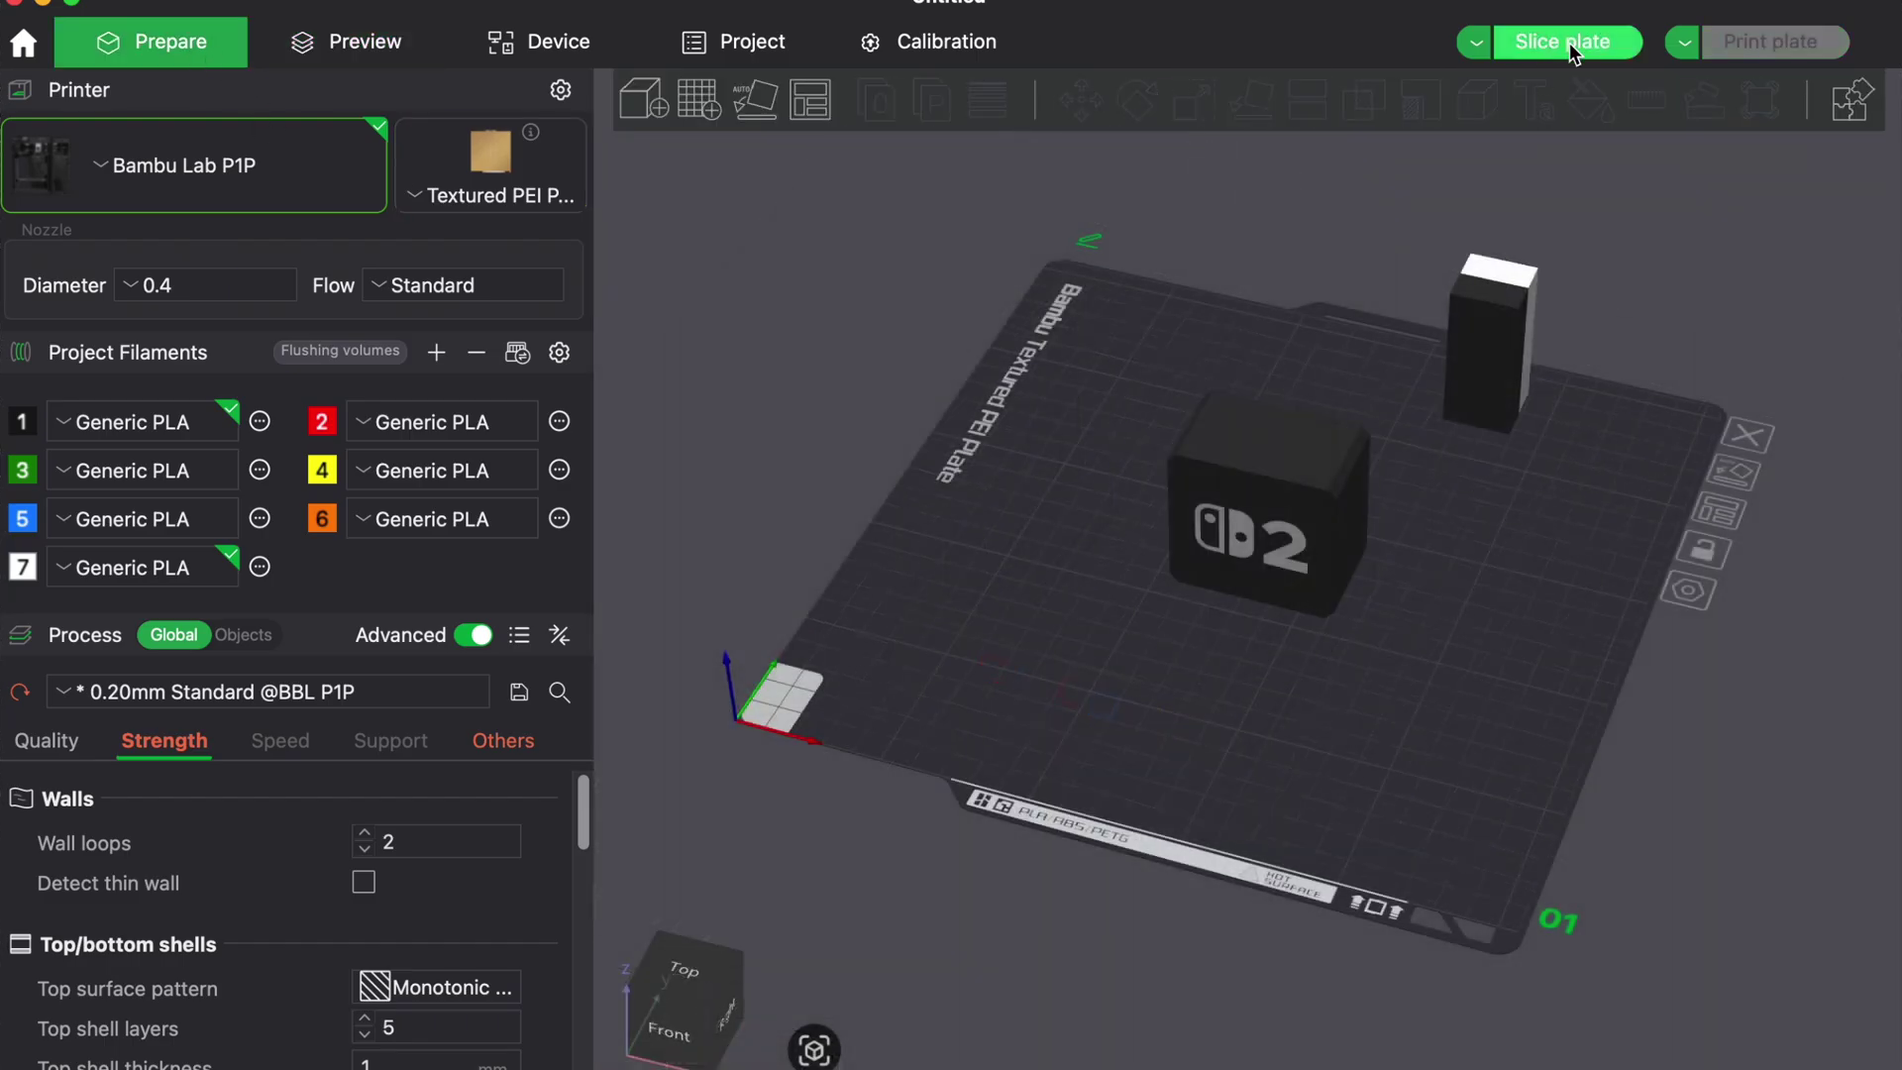
pyautogui.click(1565, 42)
pyautogui.moveTo(909, 647); pyautogui.dragTo(470, 639, button='middle')
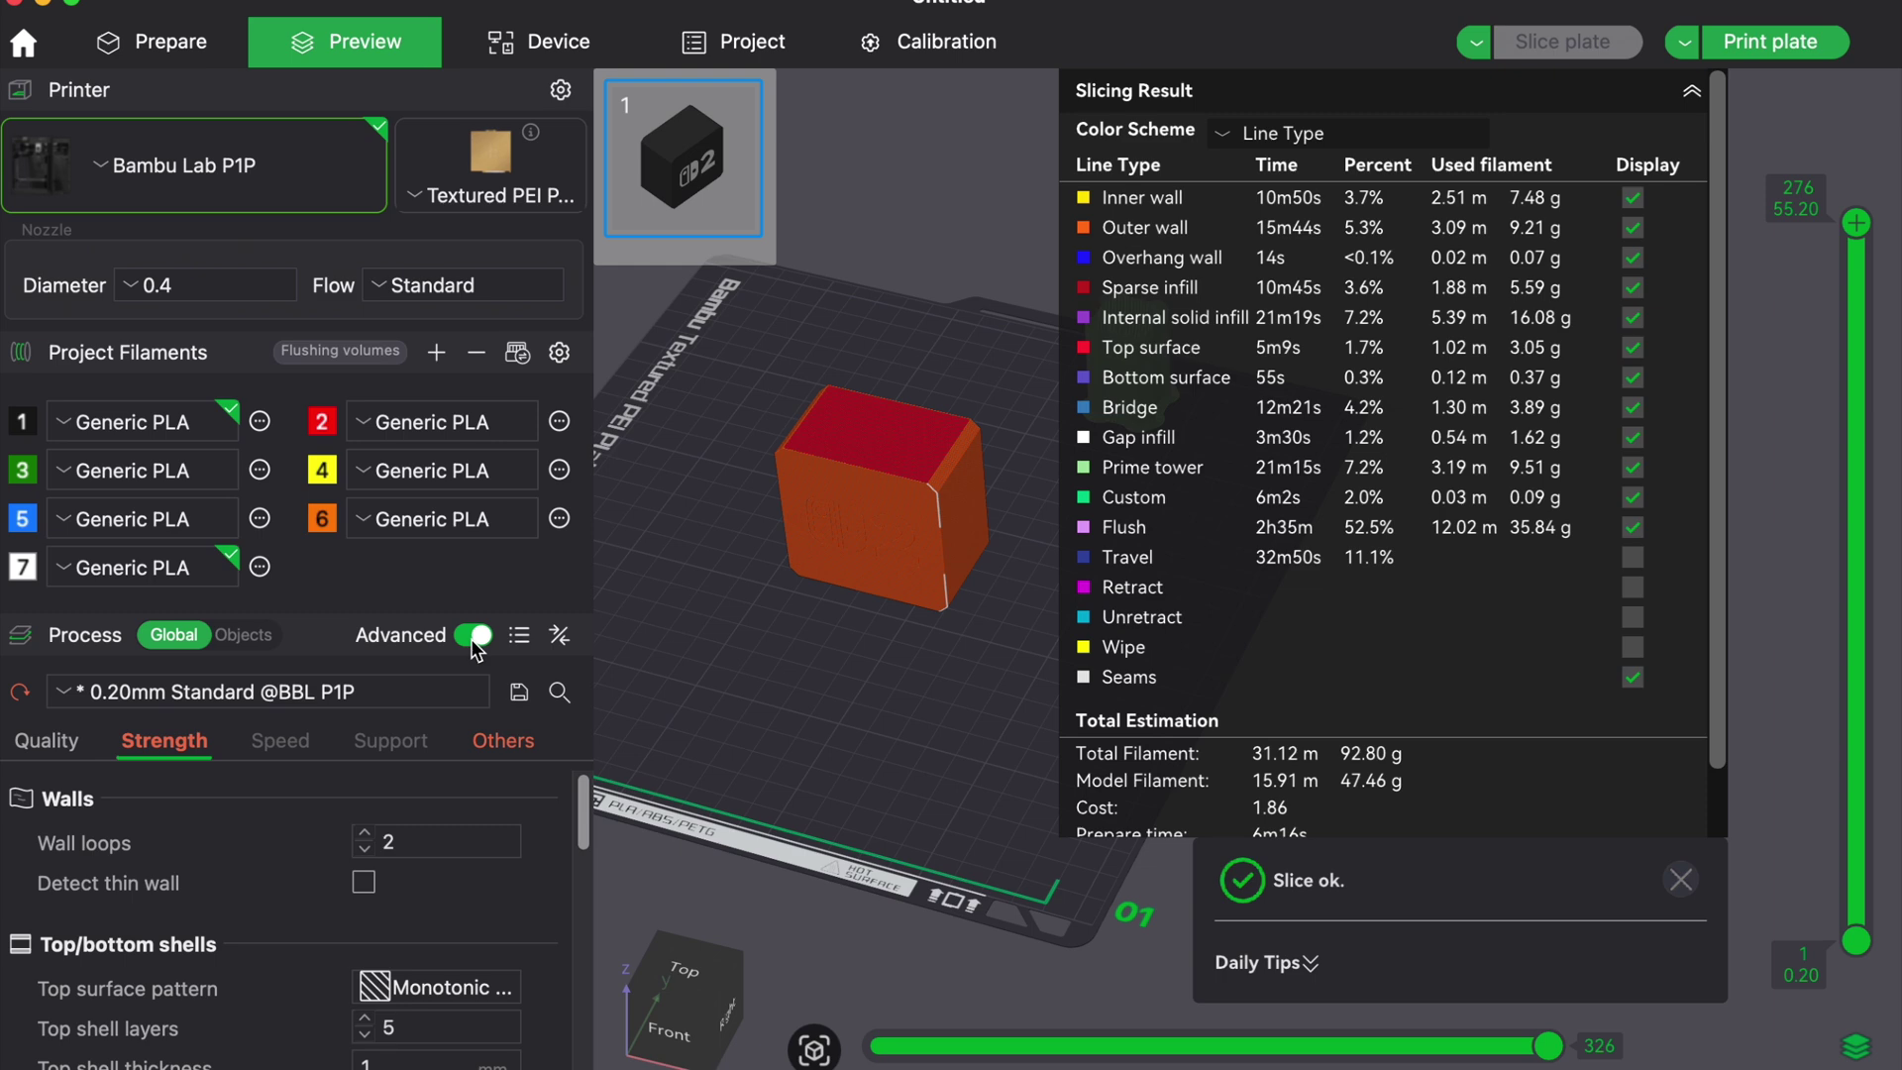
pyautogui.scroll(-2, 1365, 717)
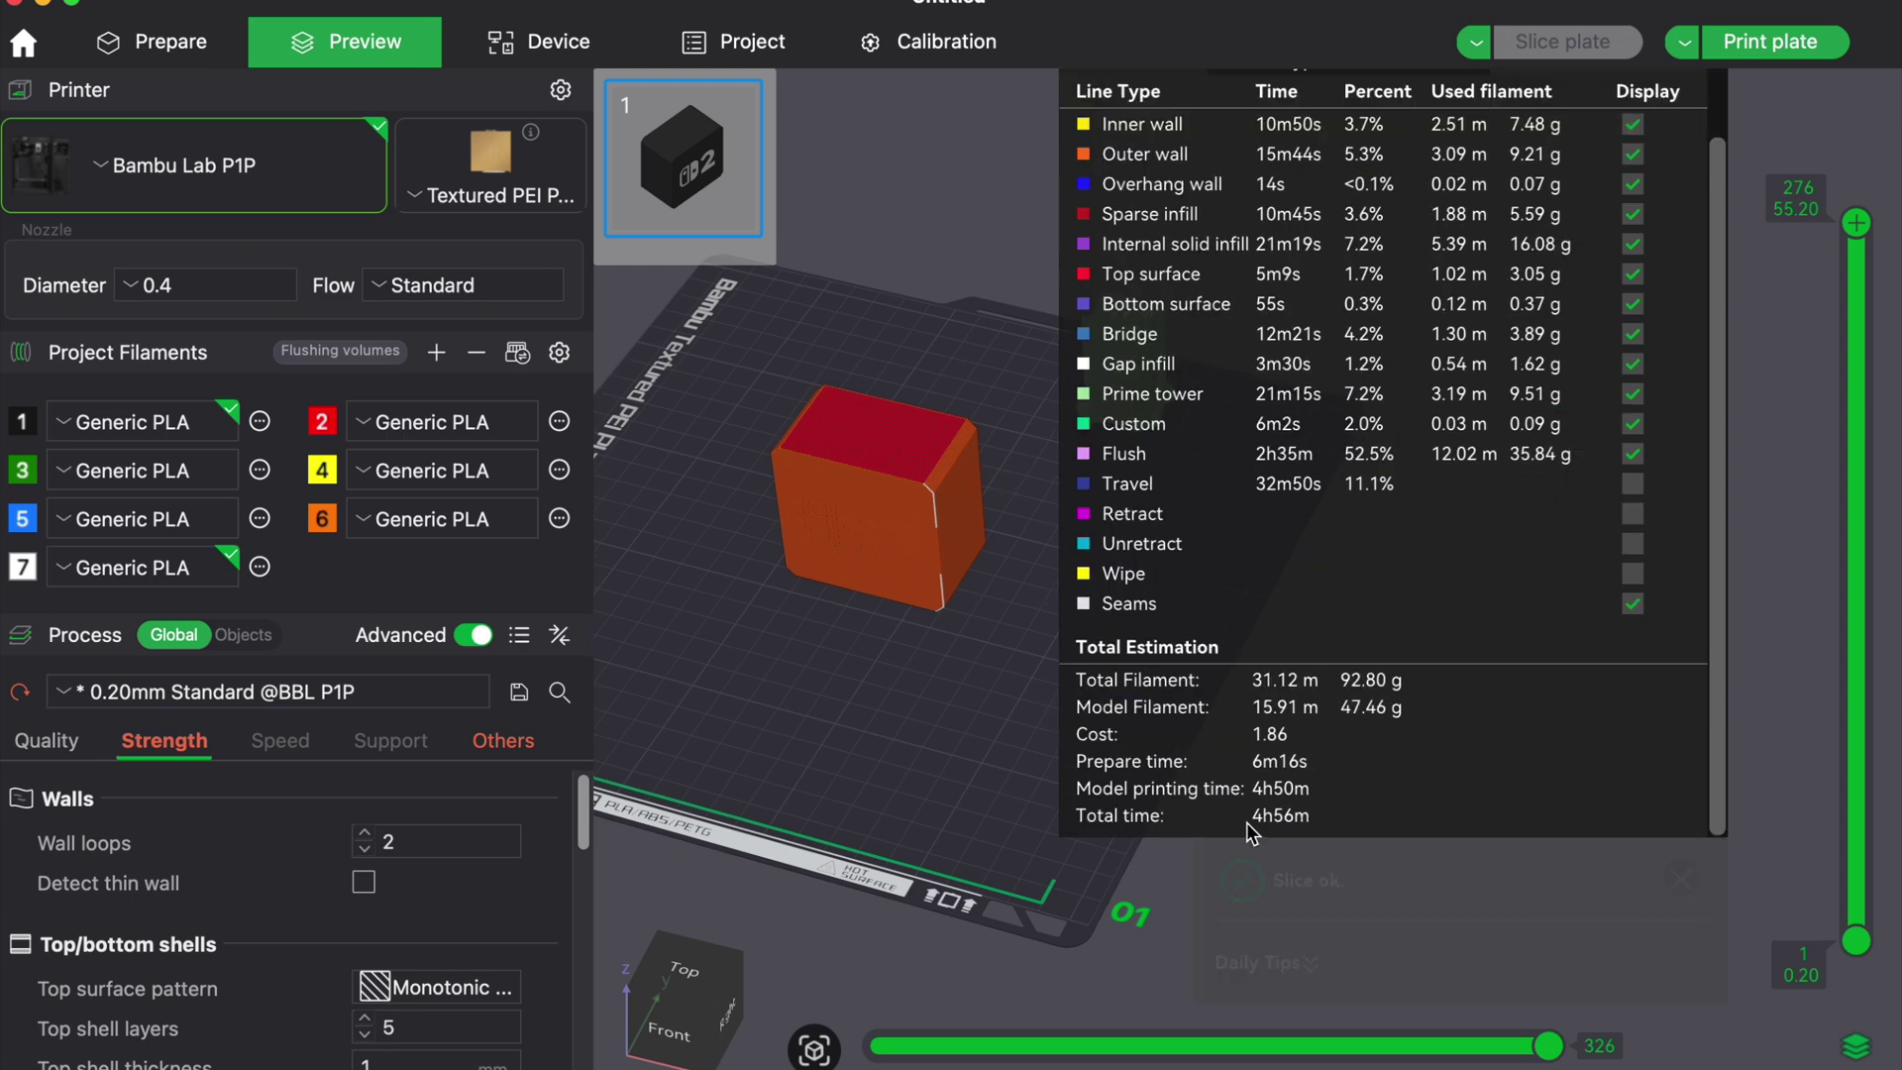
pyautogui.scroll(1, 1288, 446)
pyautogui.scroll(-1, 1288, 298)
pyautogui.click(1287, 75)
pyautogui.click(1301, 148)
# Try Lay on face on the cube and slice the plate again.
pyautogui.click(196, 54)
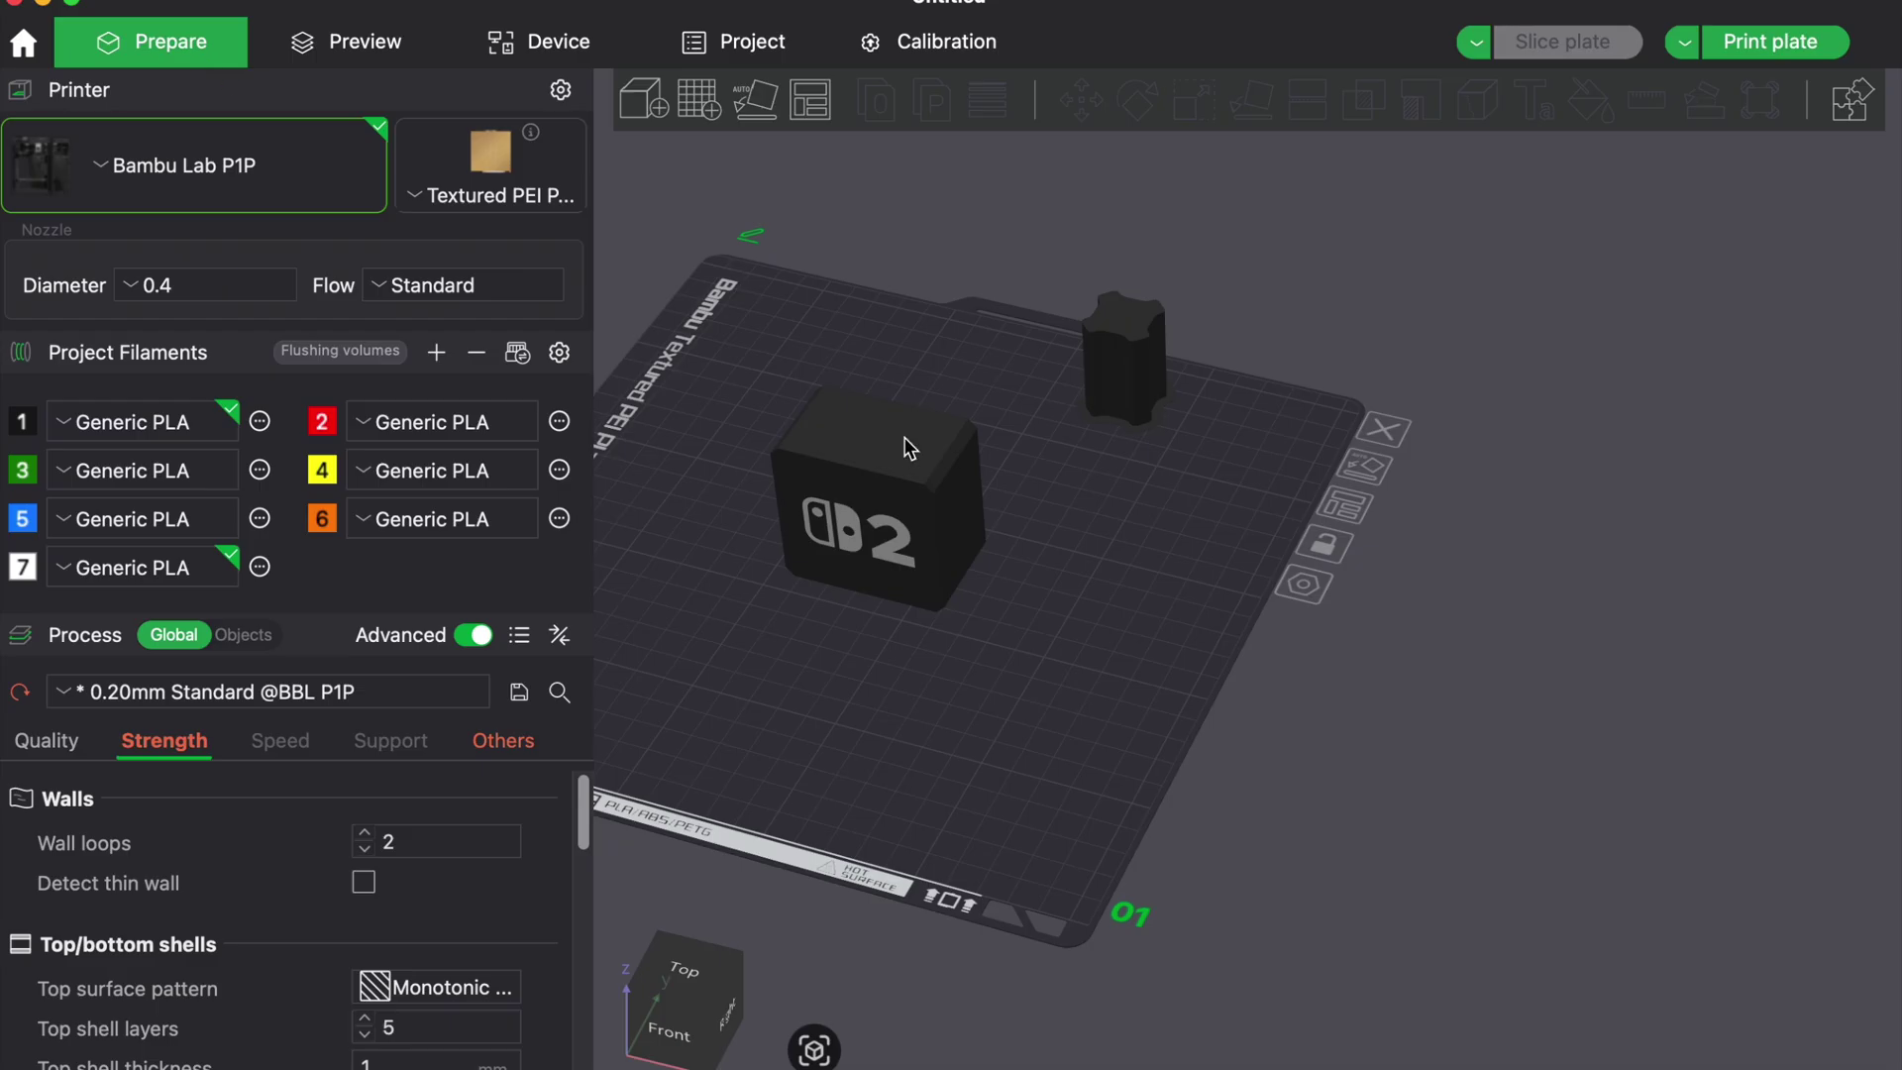
pyautogui.click(907, 433)
pyautogui.click(1251, 99)
pyautogui.moveTo(1085, 530)
pyautogui.mouseDown()
pyautogui.moveTo(996, 538)
pyautogui.moveTo(1087, 515)
pyautogui.mouseUp()
pyautogui.click(1026, 531)
pyautogui.click(1563, 41)
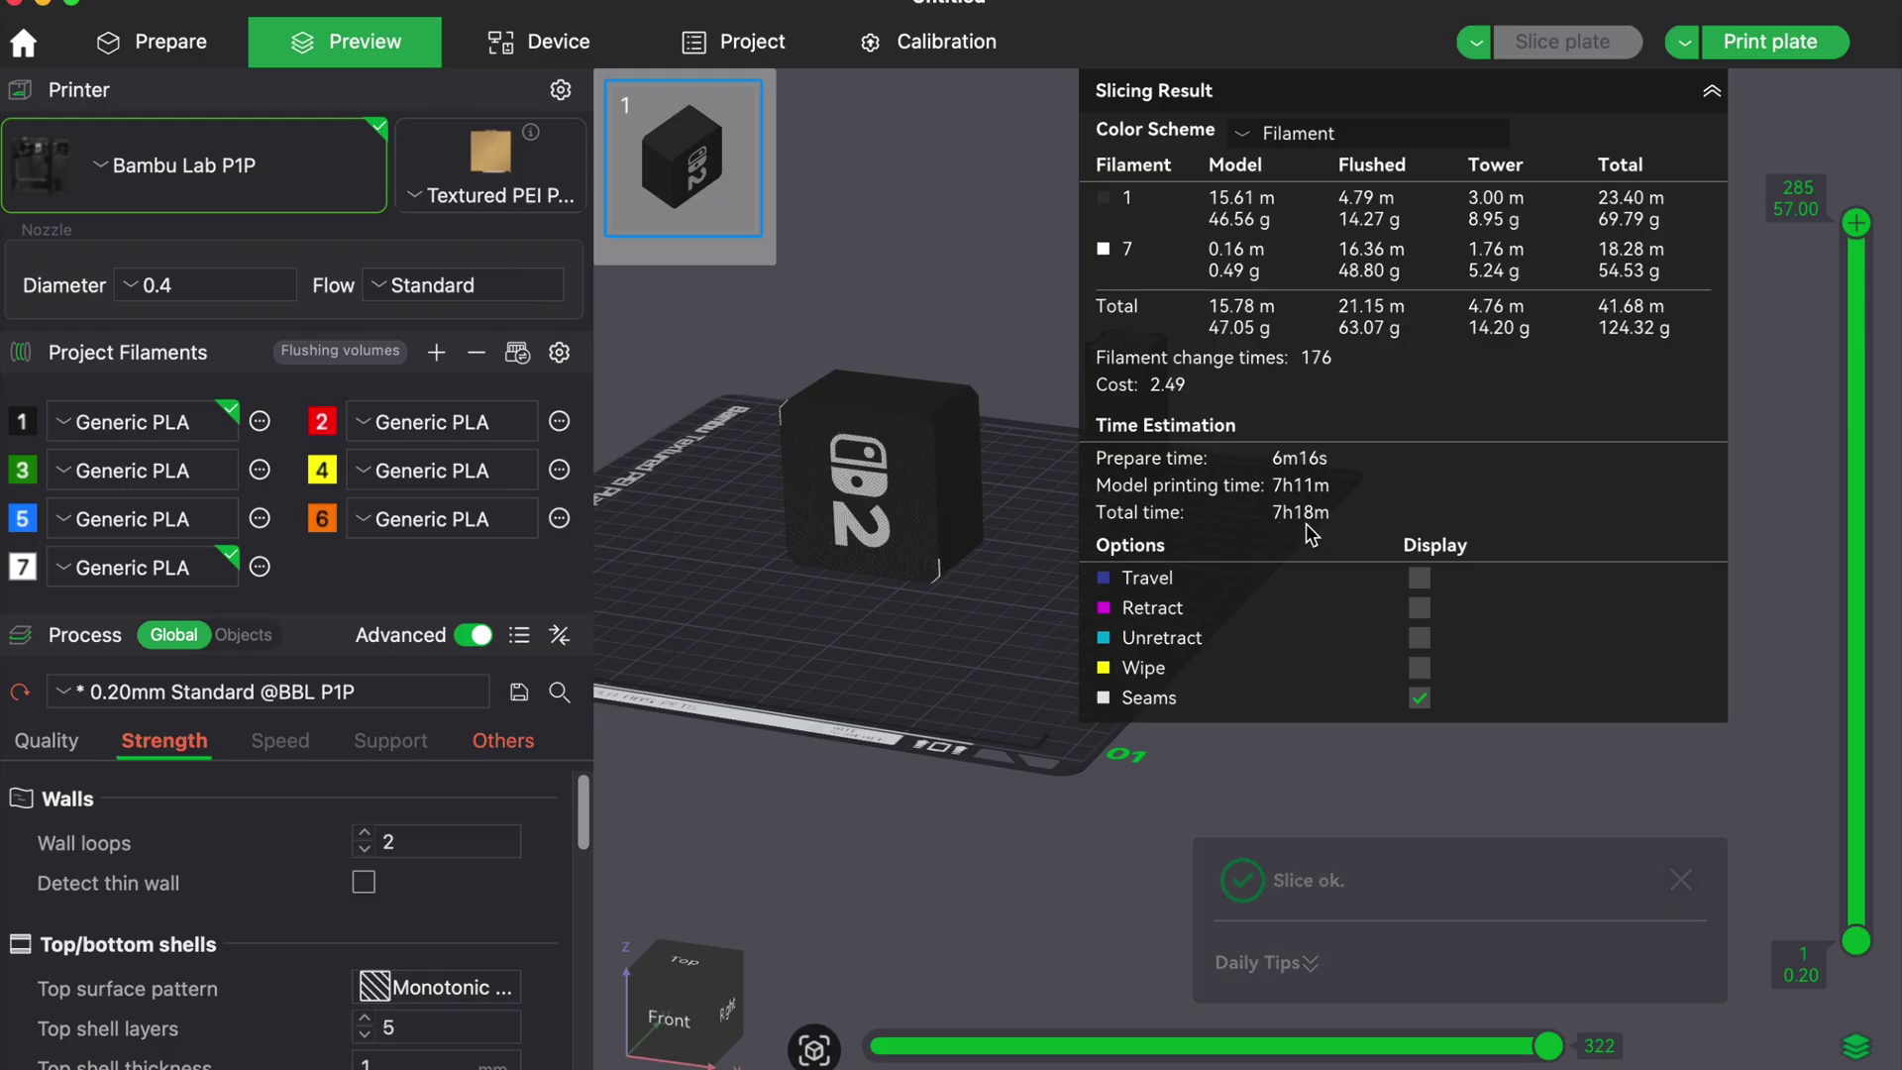
# Lay the cube flat with its logo facing up and re-slice, checking the 5-change preview.
pyautogui.press('Tab')
pyautogui.click(936, 530)
pyautogui.press('f')
pyautogui.click(887, 540)
pyautogui.click(862, 648)
pyautogui.click(1562, 45)
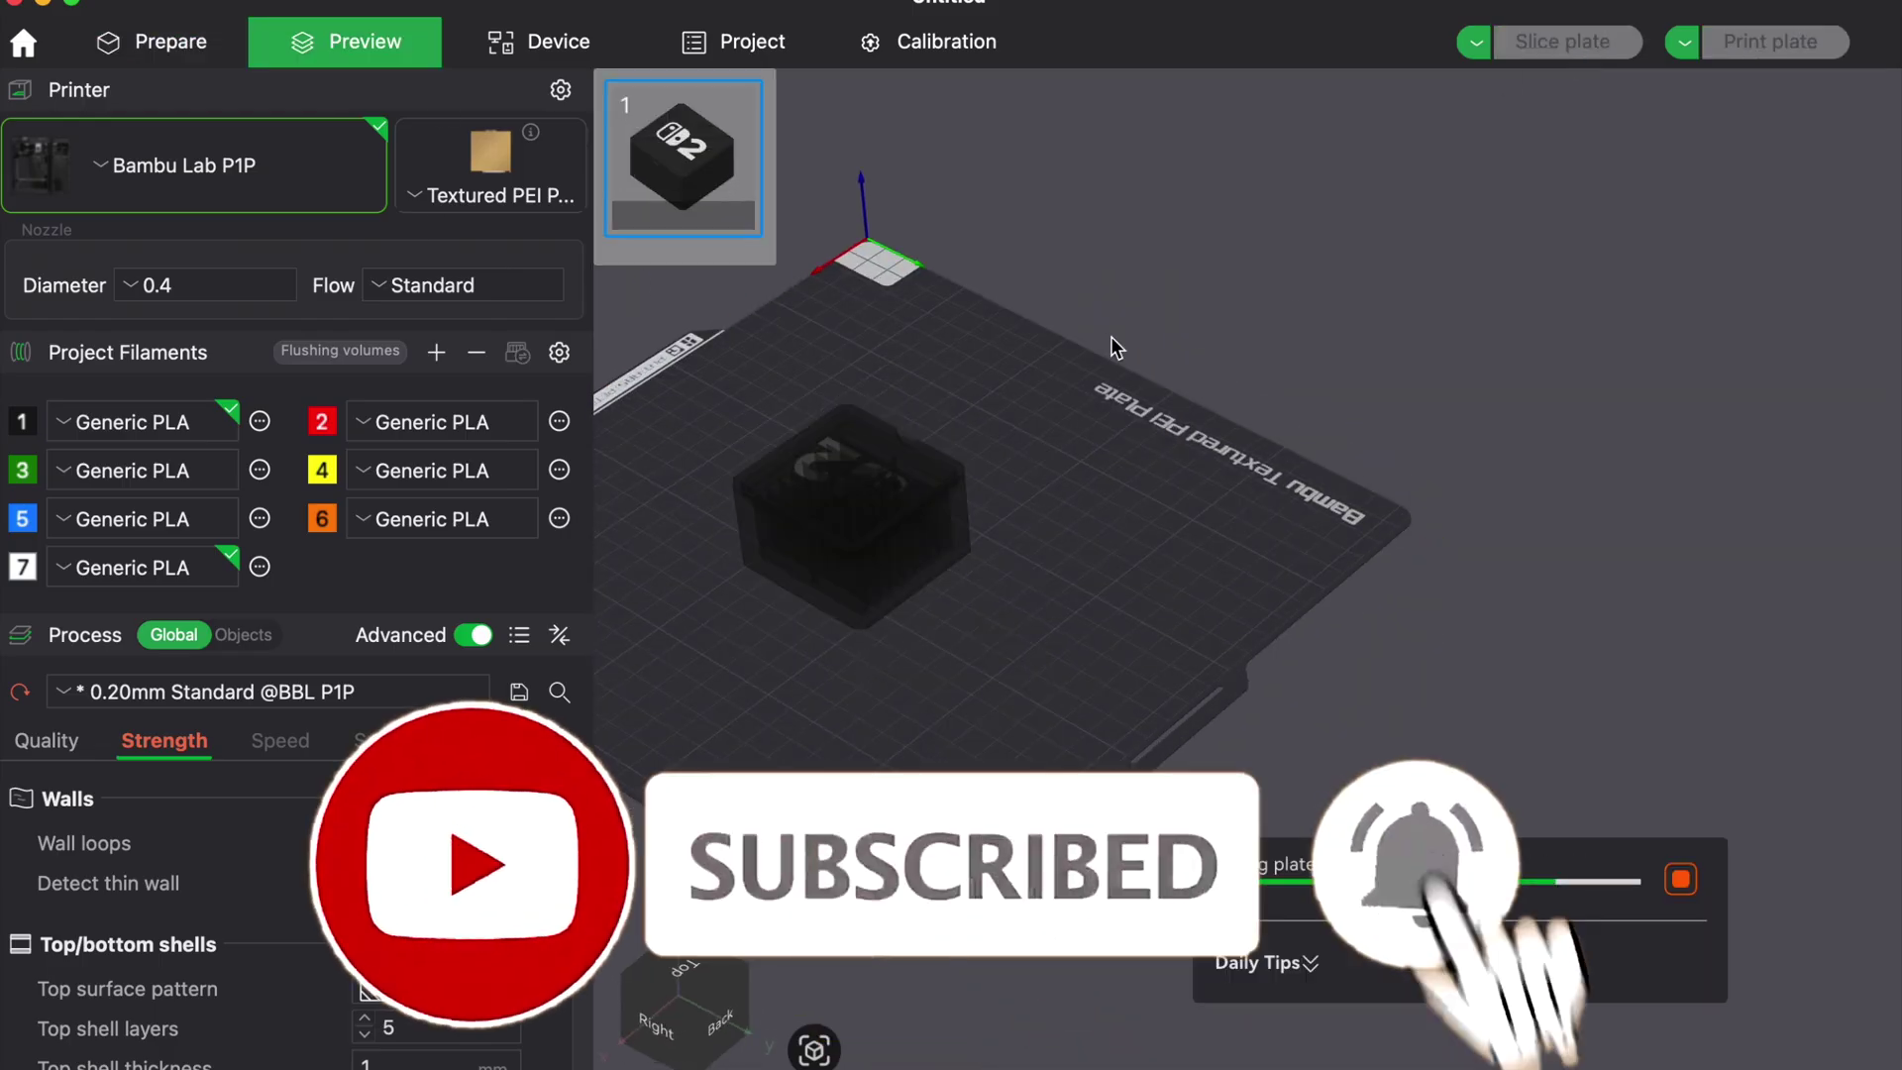
pyautogui.moveTo(853, 662); pyautogui.dragTo(1038, 683)
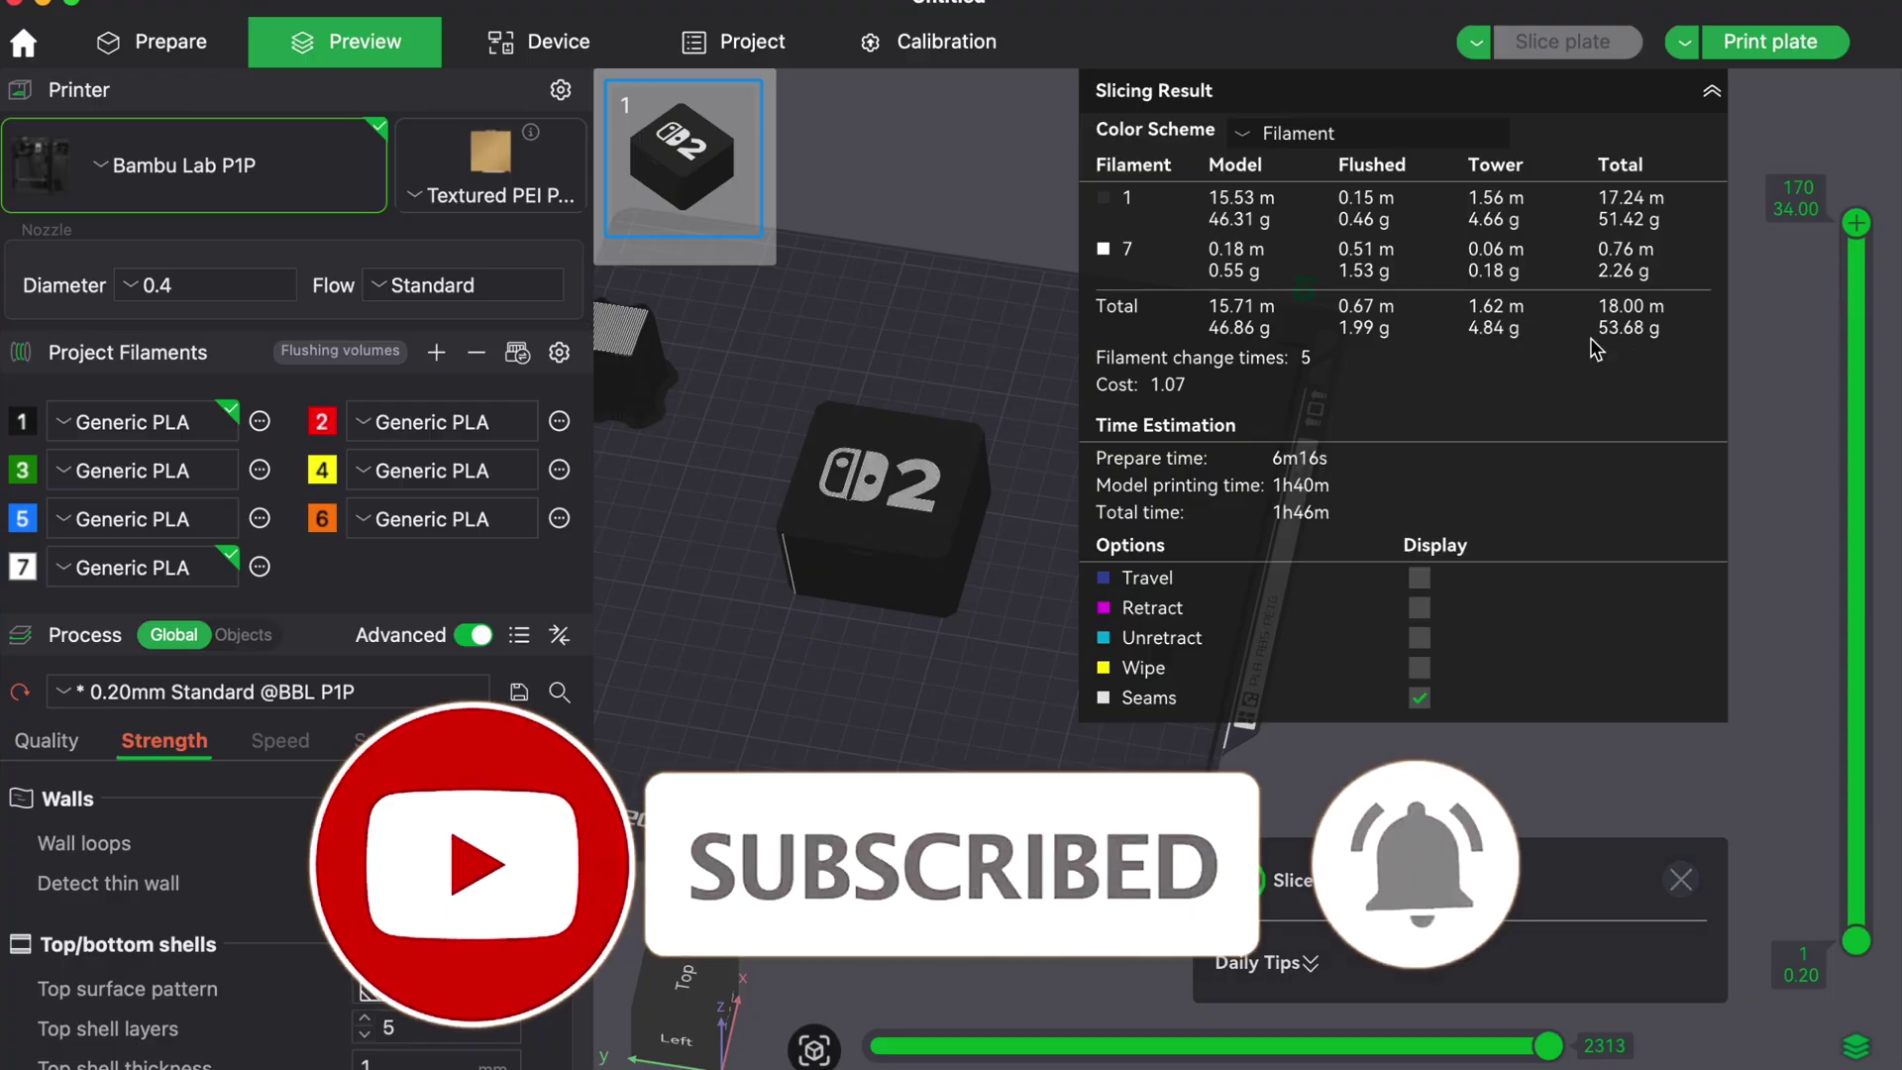
pyautogui.moveTo(871, 533); pyautogui.dragTo(943, 638)
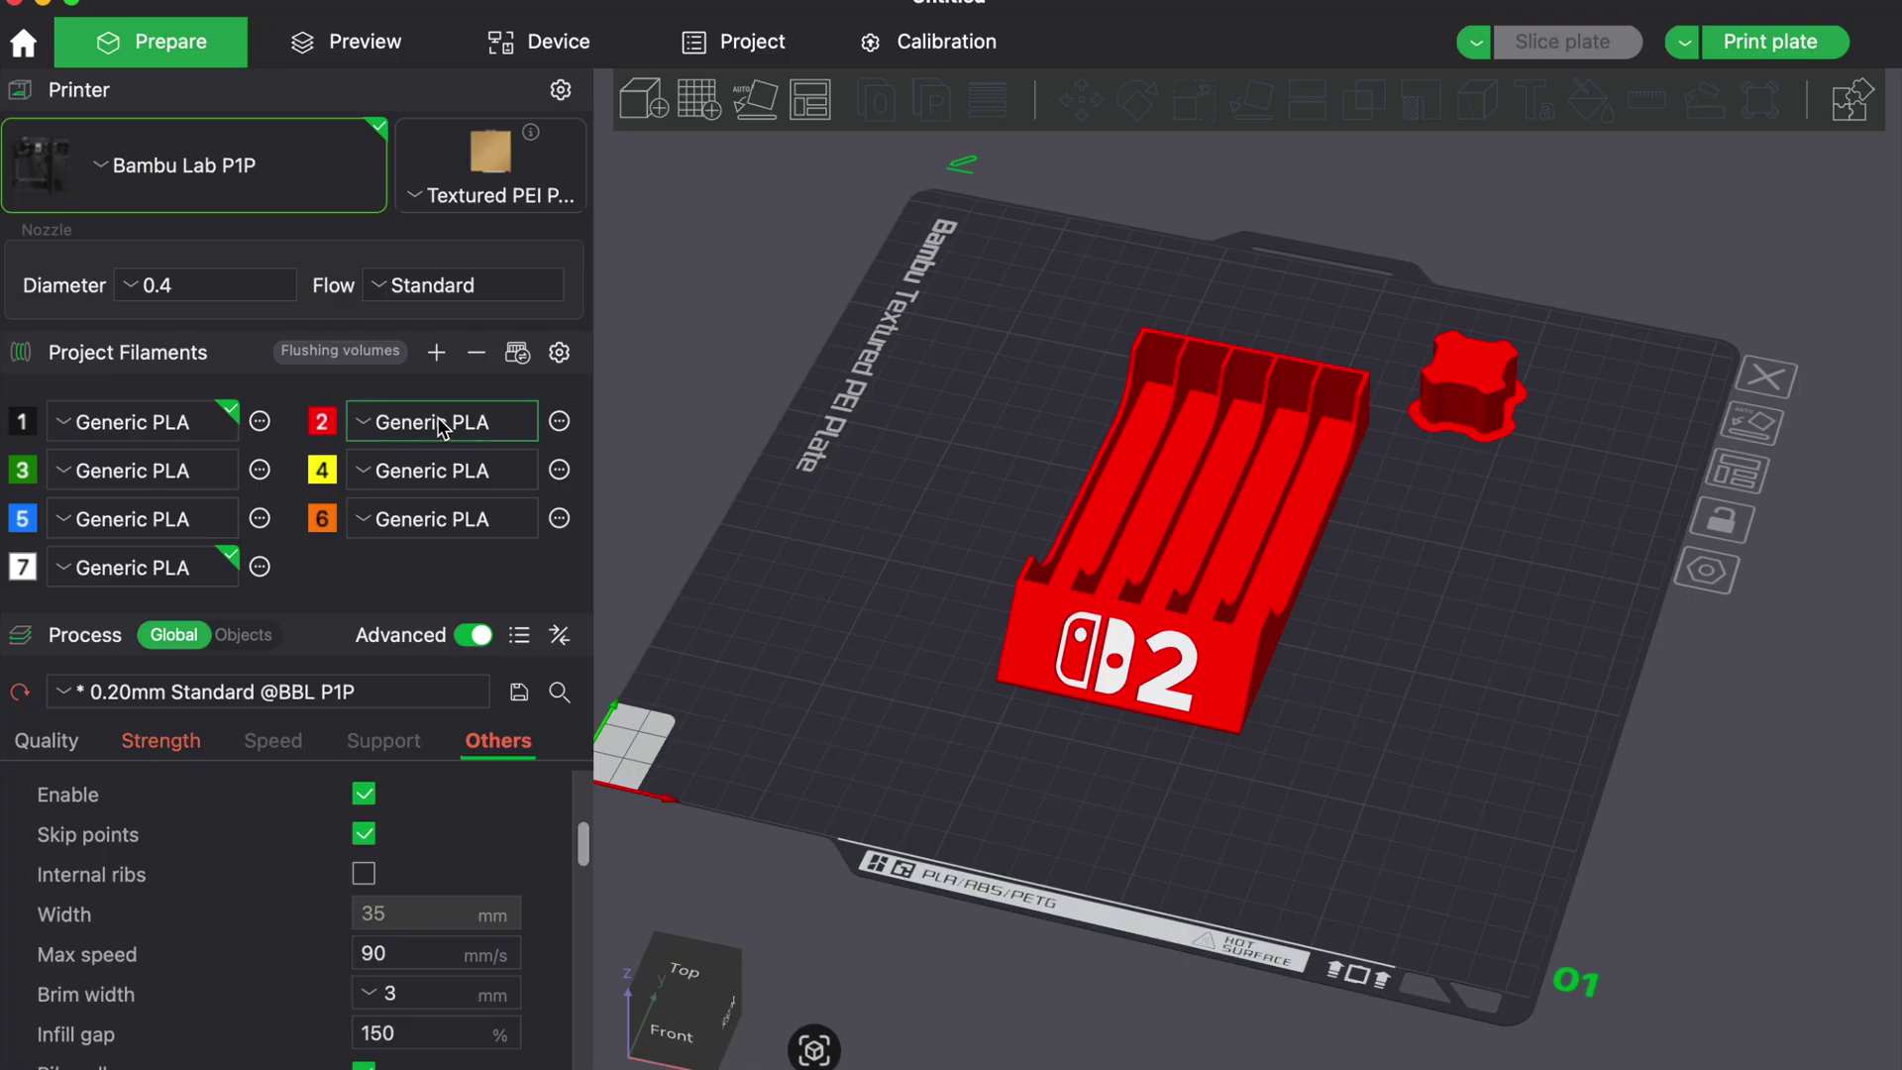
# Set filament 2's ramming length to 0 and prime volume to 20, then slice.
pyautogui.click(560, 422)
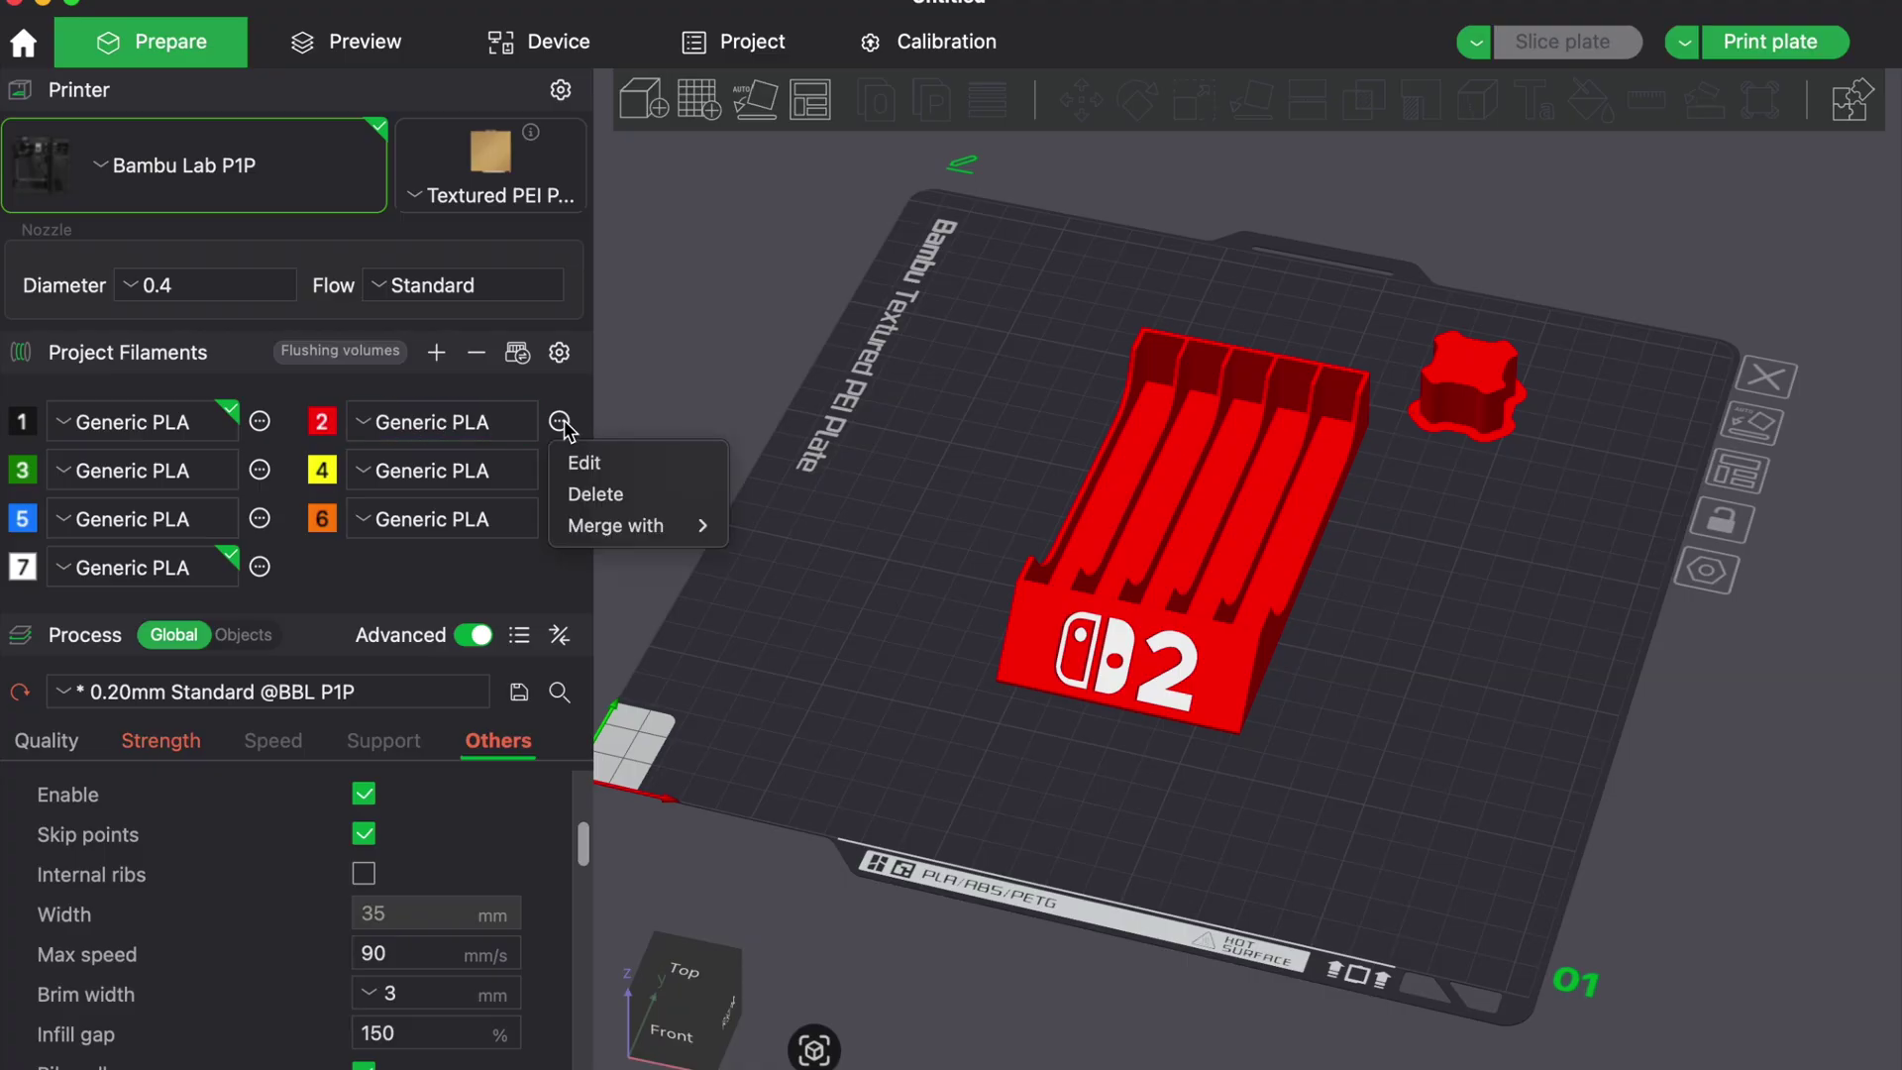
pyautogui.click(634, 462)
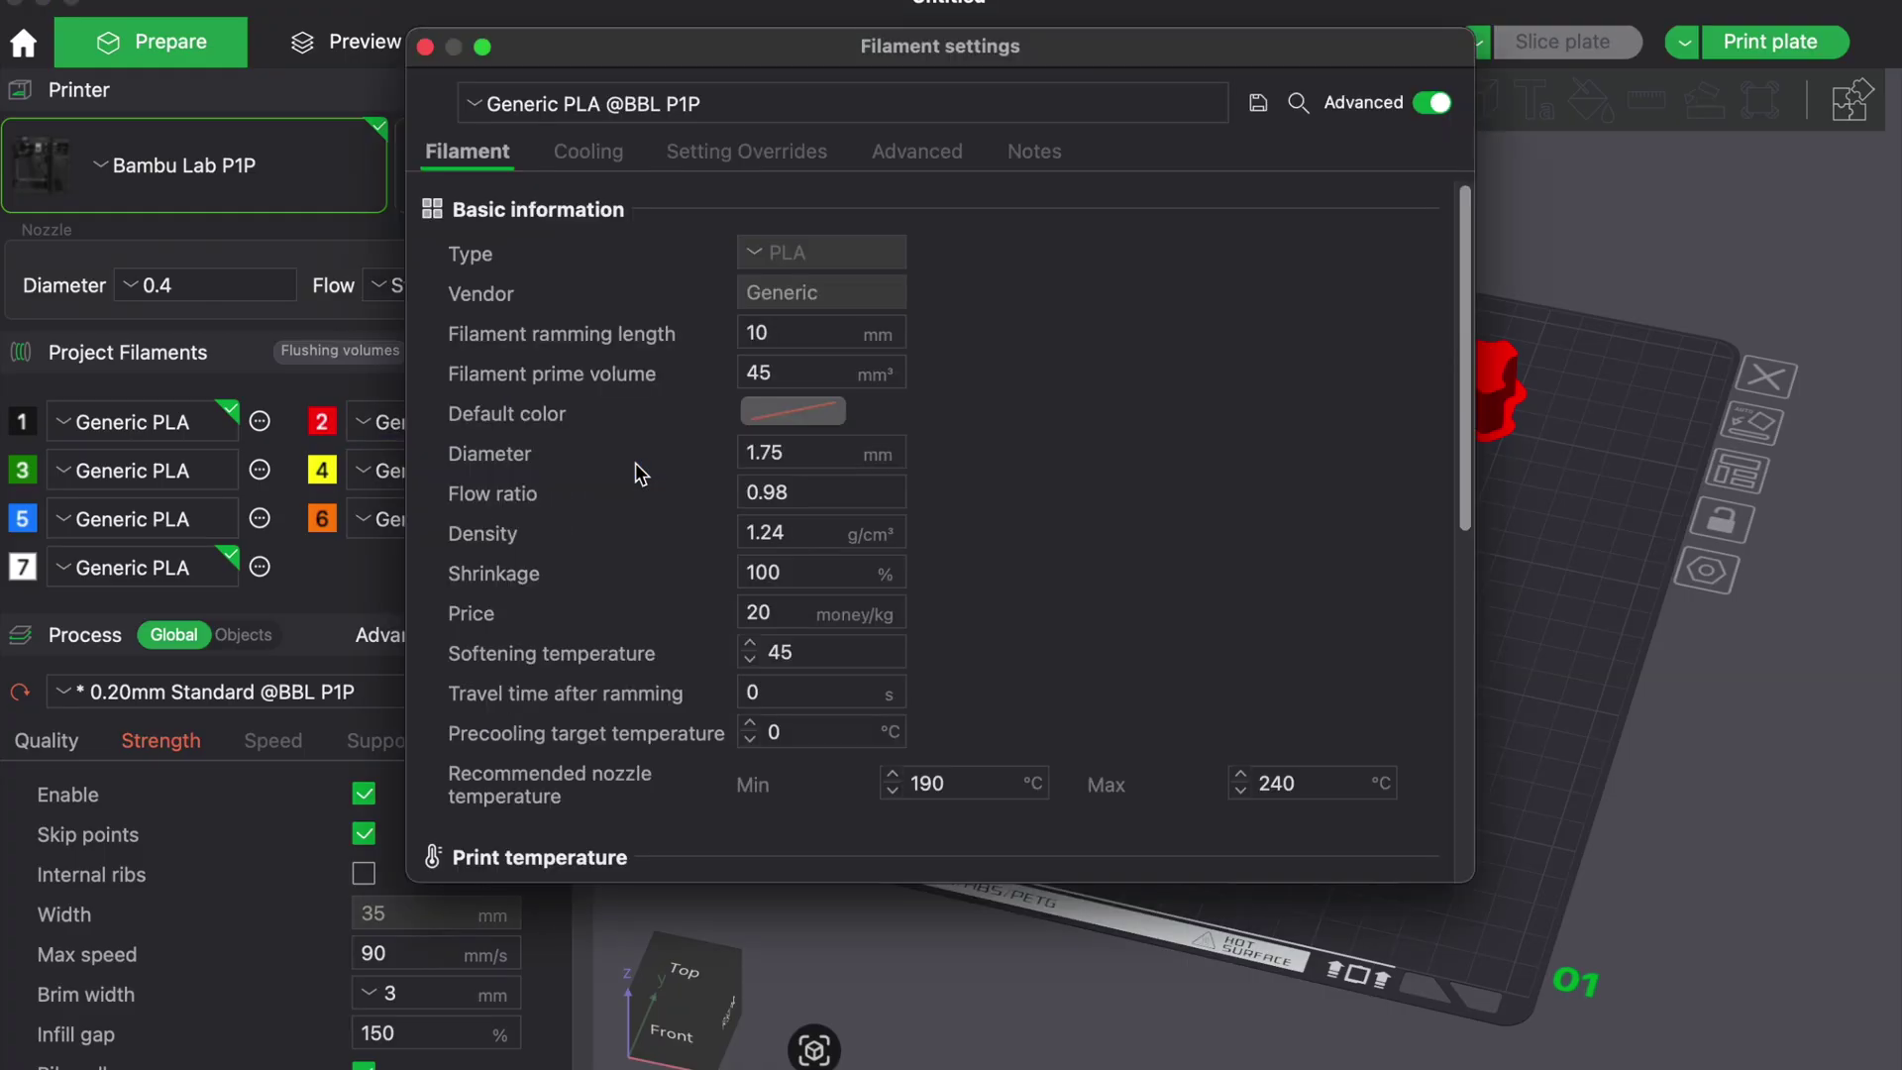
pyautogui.click(787, 337)
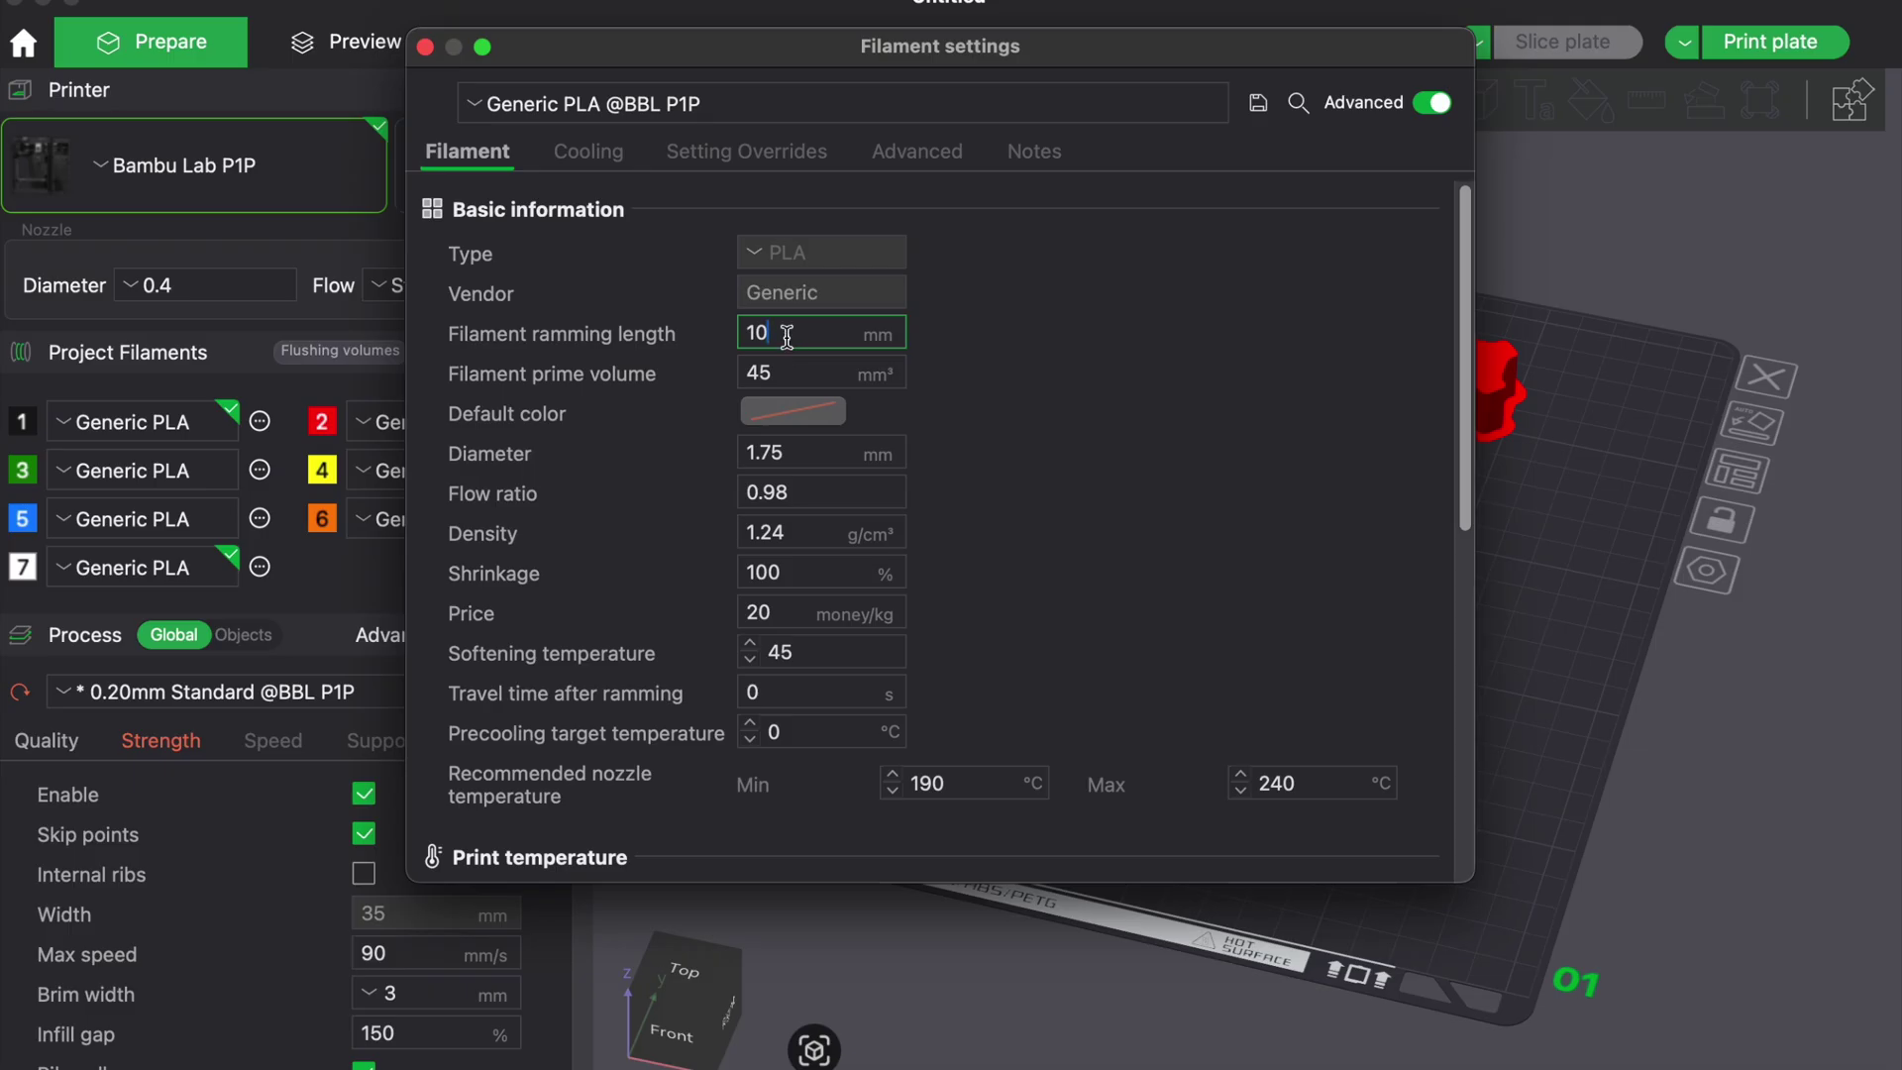
pyautogui.press('BackSpace')
pyautogui.press('BackSpace')
pyautogui.write('0')
pyautogui.press('Tab')
pyautogui.write('2')
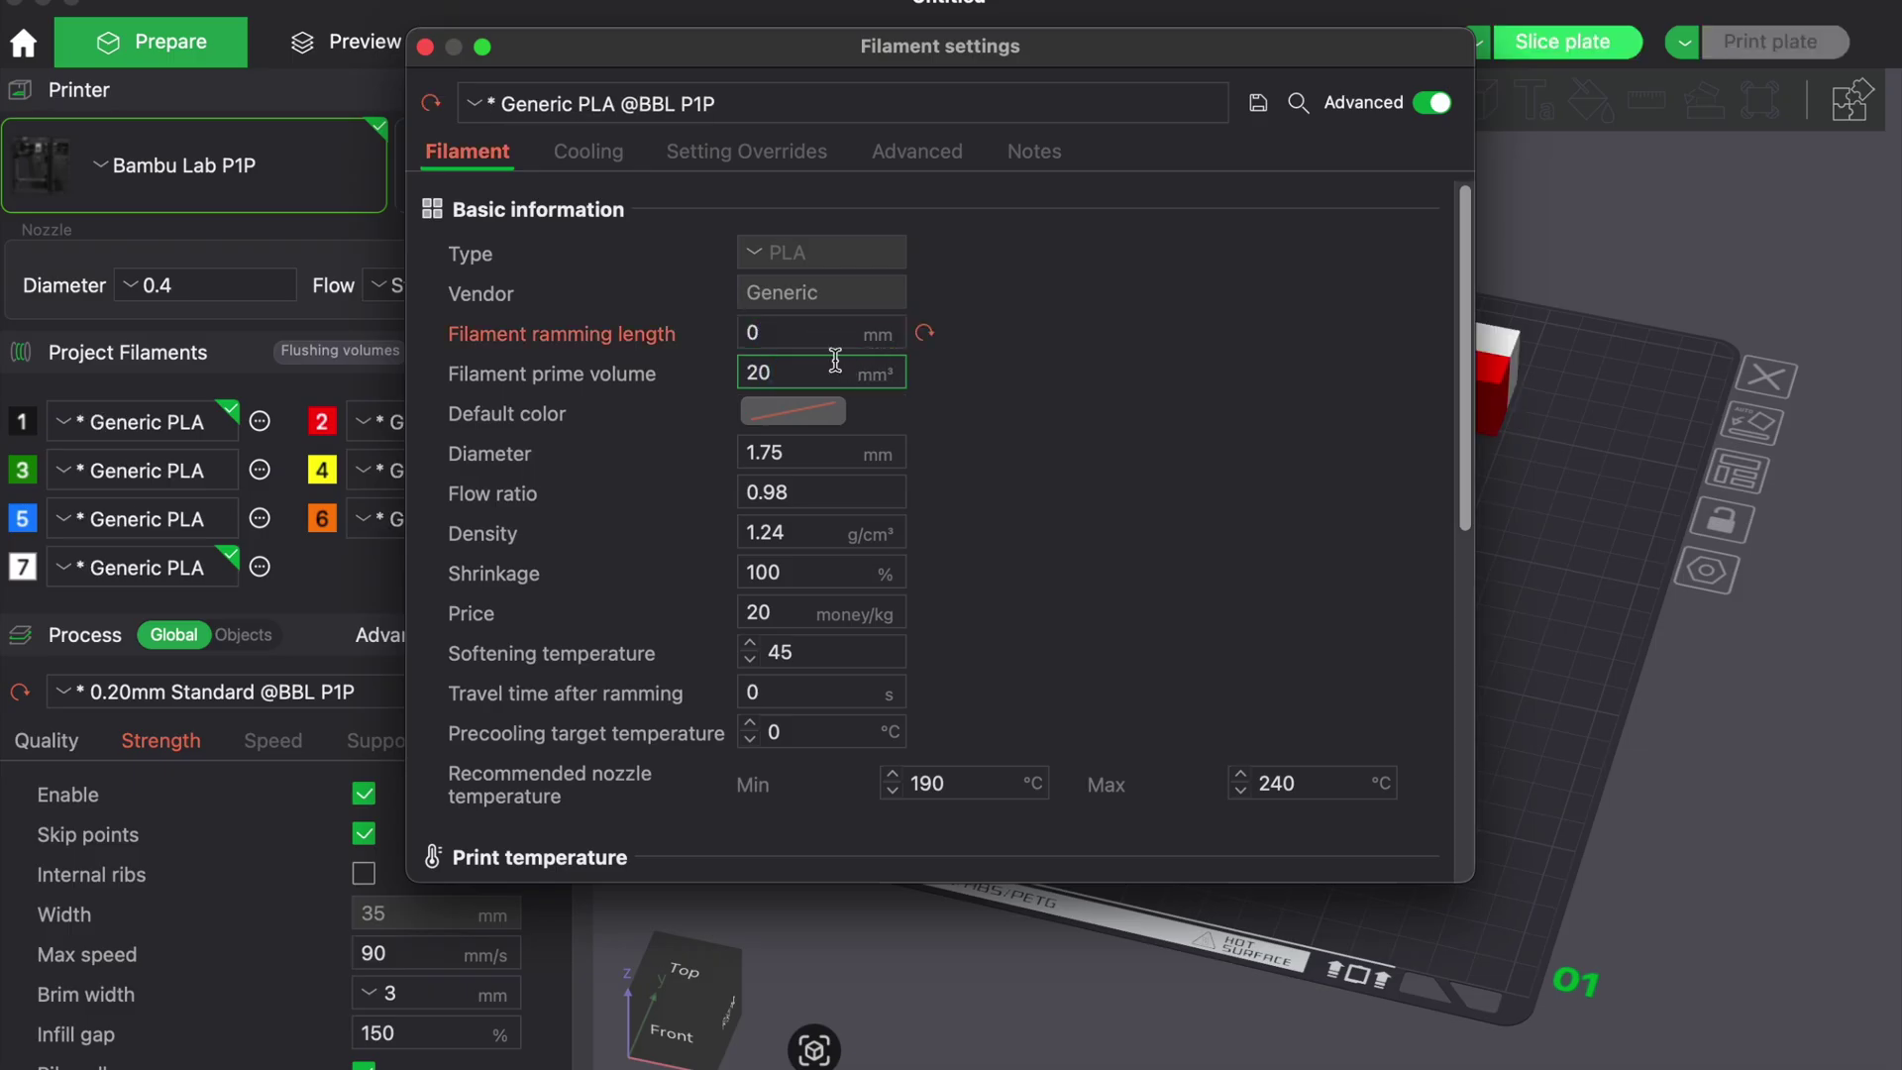
pyautogui.click(902, 412)
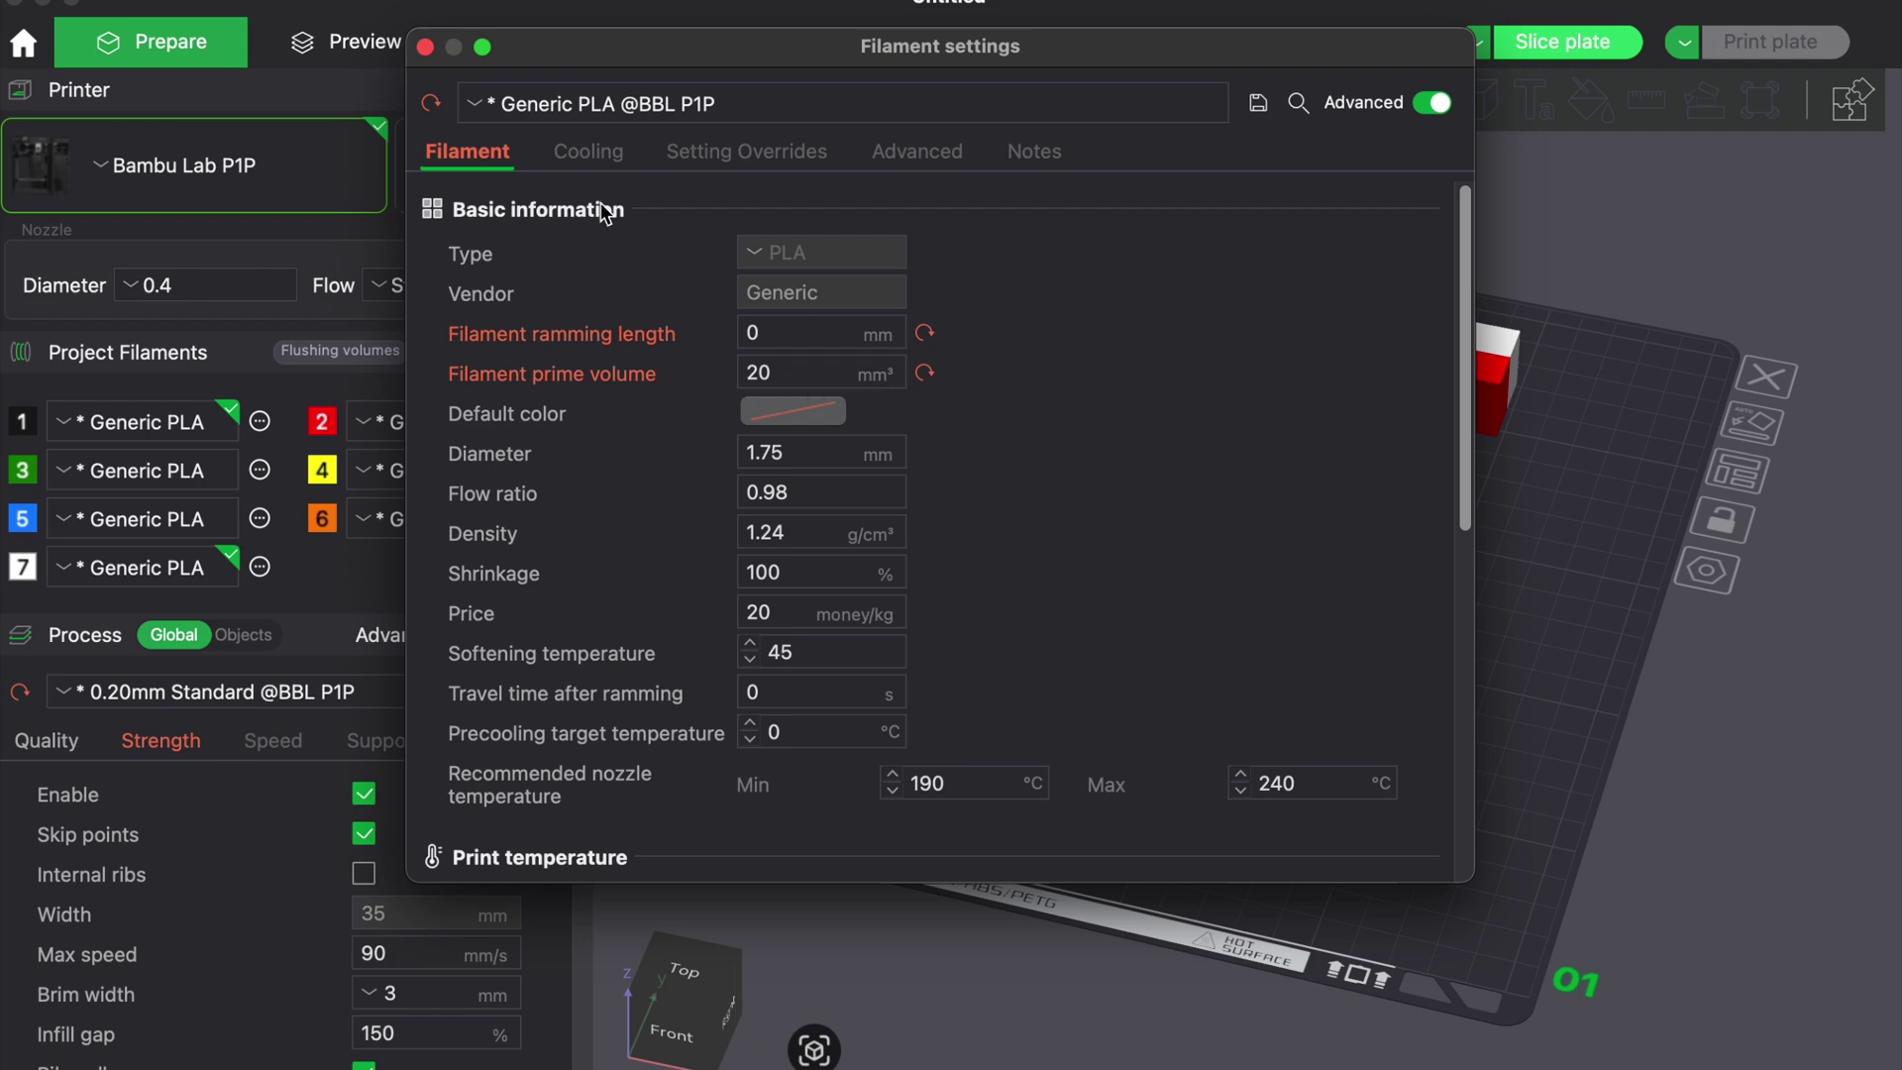
pyautogui.click(423, 47)
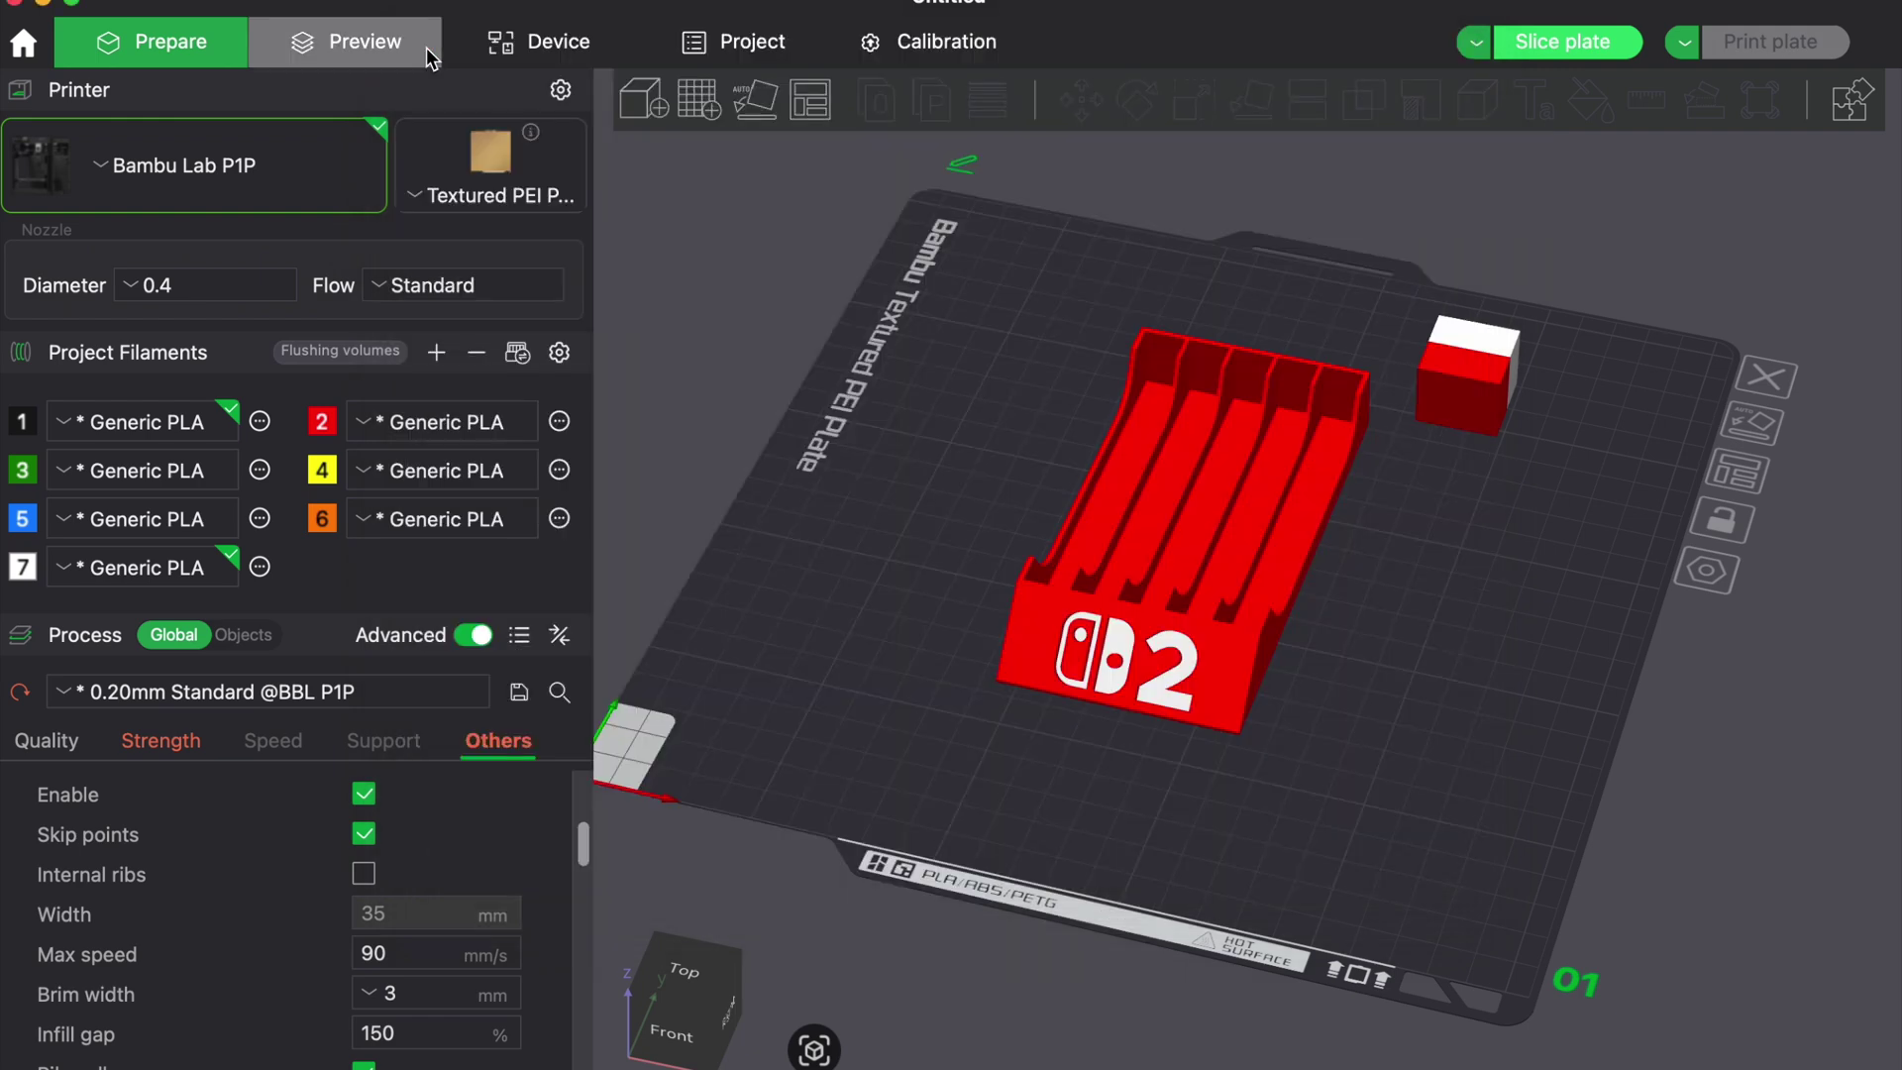
pyautogui.click(1565, 46)
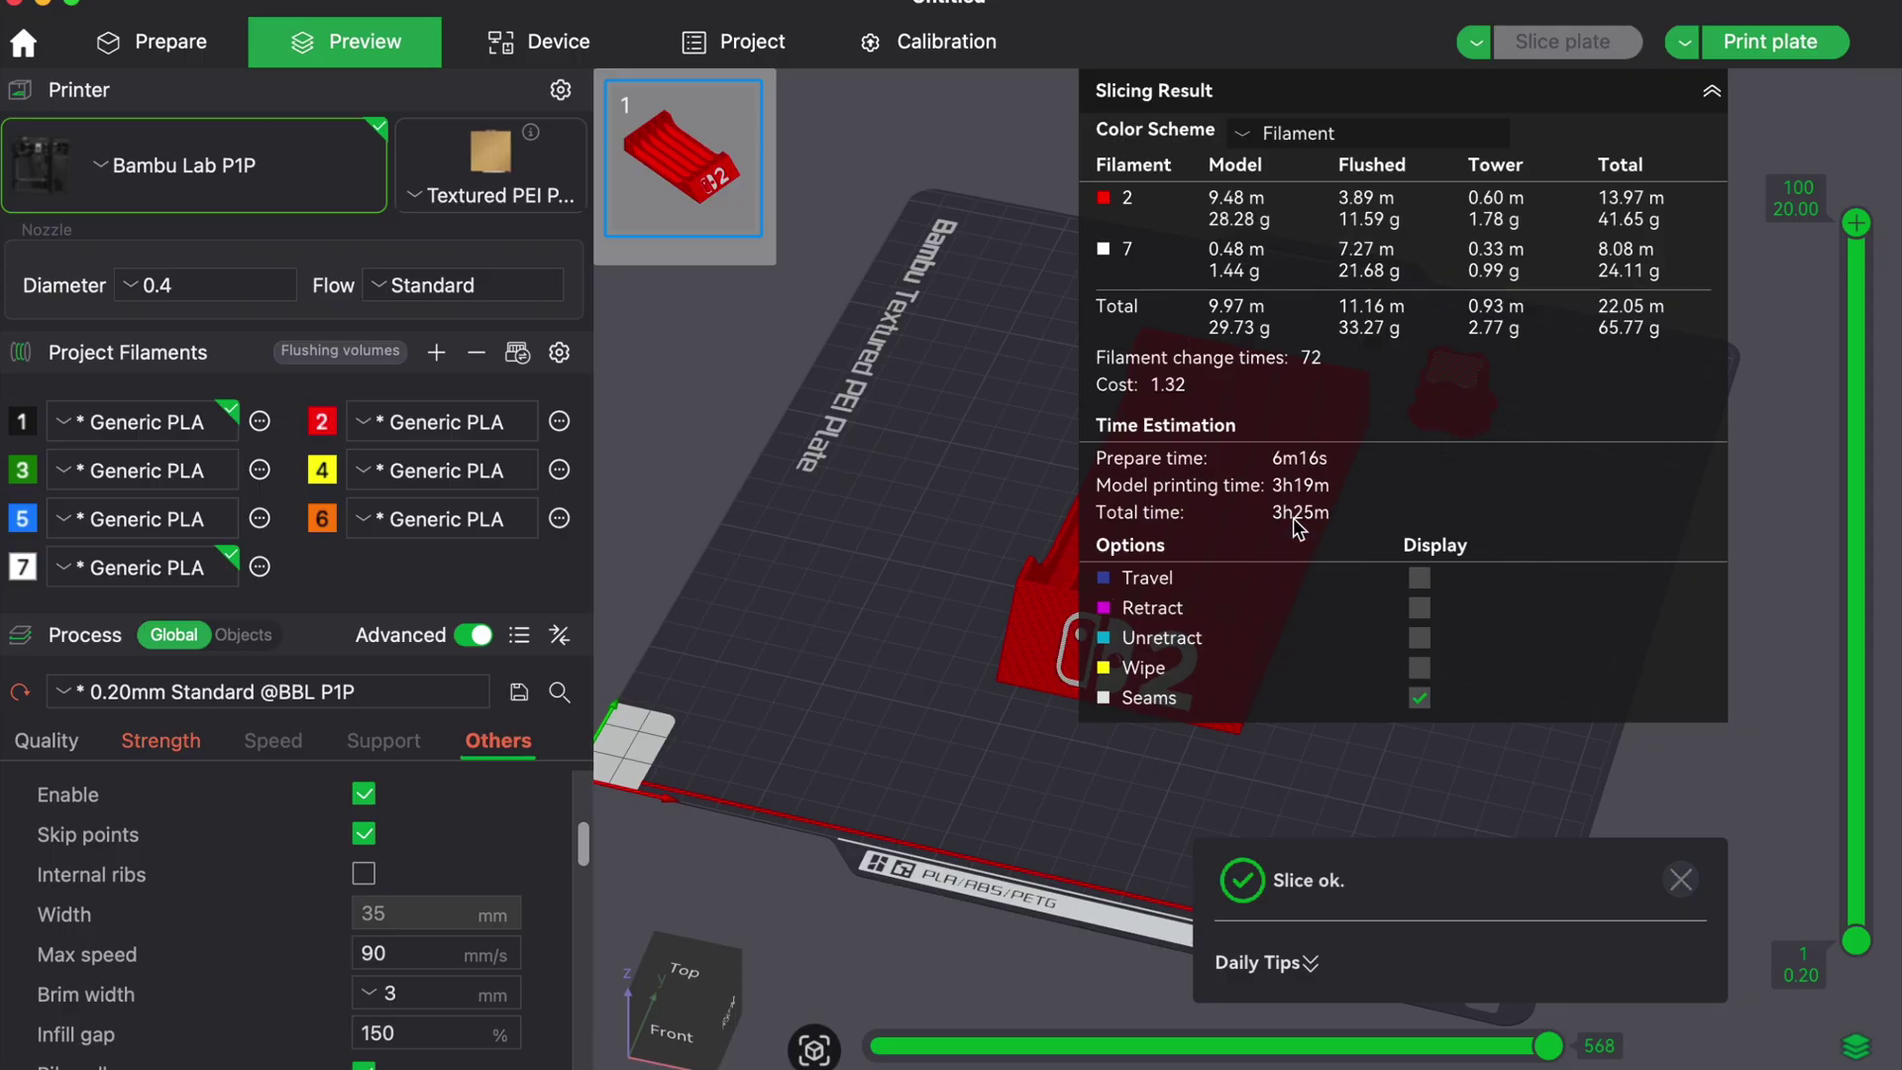
# Revert filament 2 to ramming length 10 and prime volume 45, then re-slice.
pyautogui.click(559, 421)
pyautogui.click(625, 462)
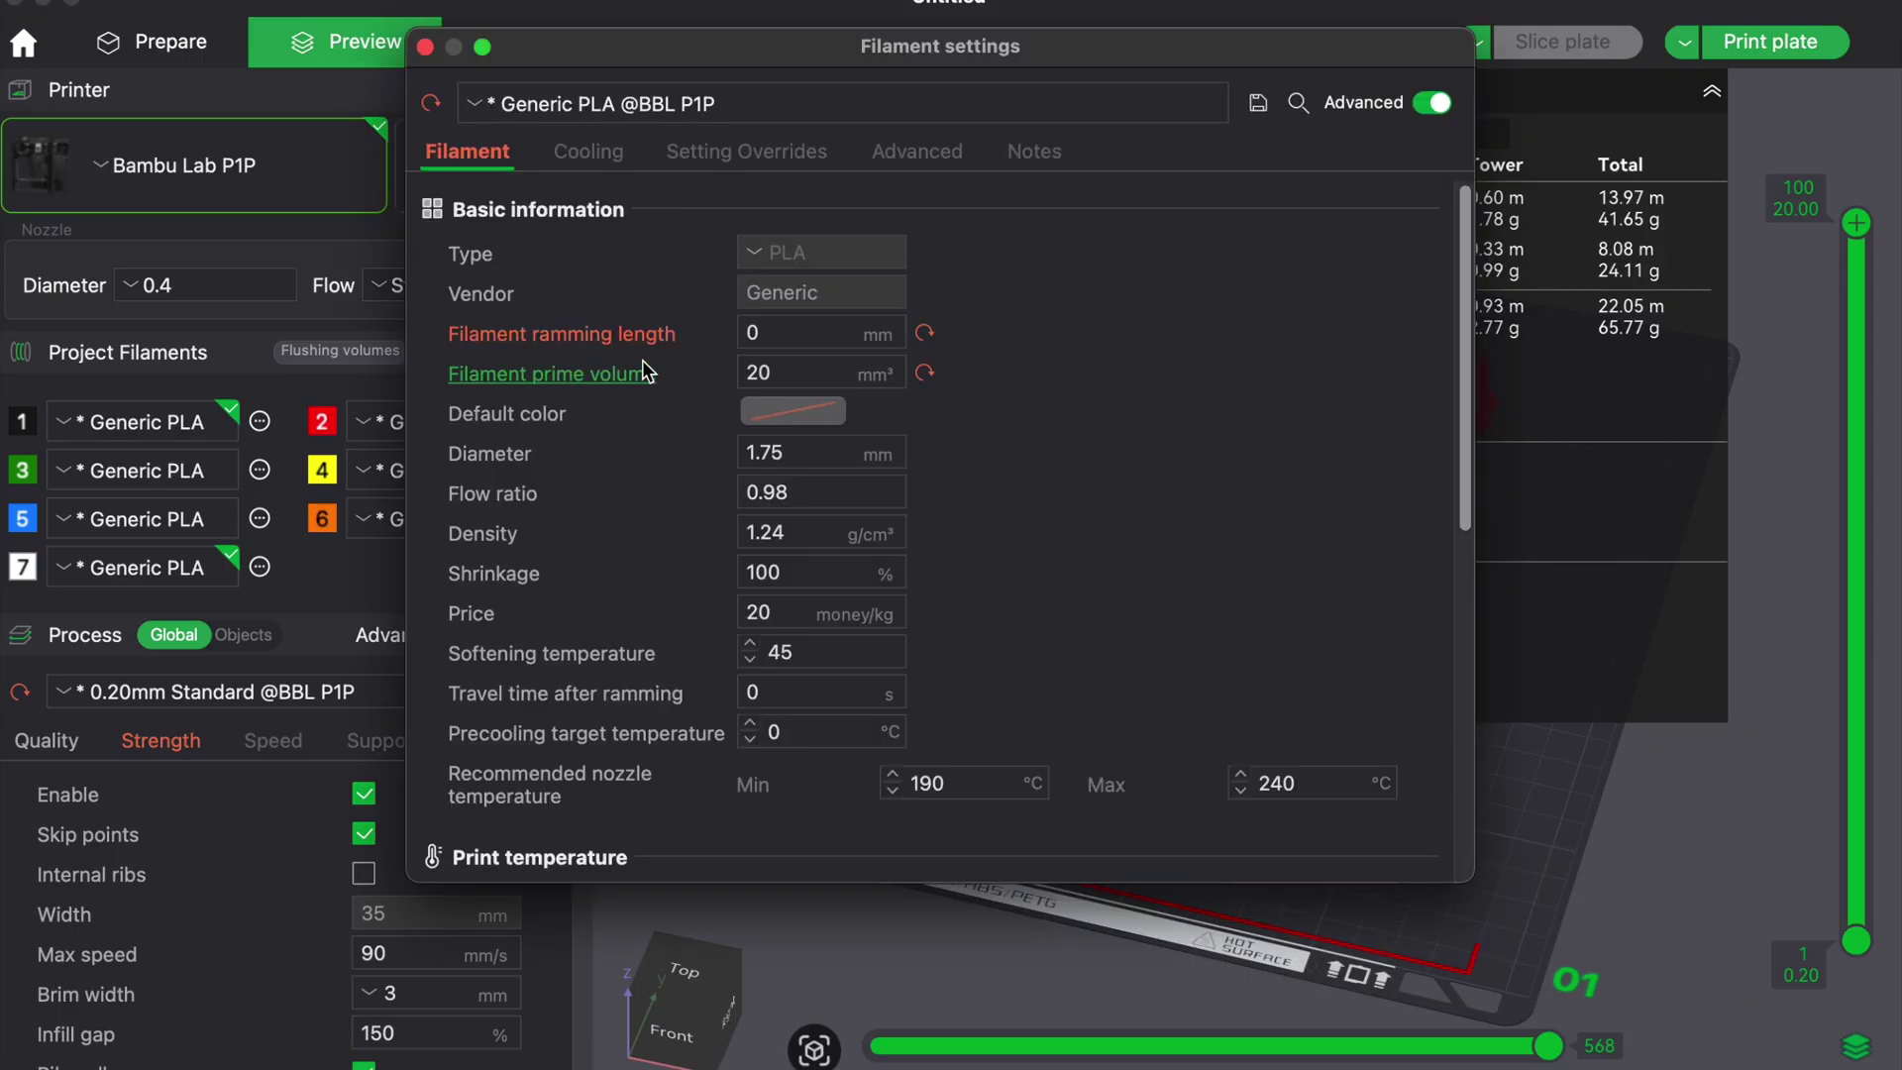
pyautogui.click(924, 334)
pyautogui.click(924, 373)
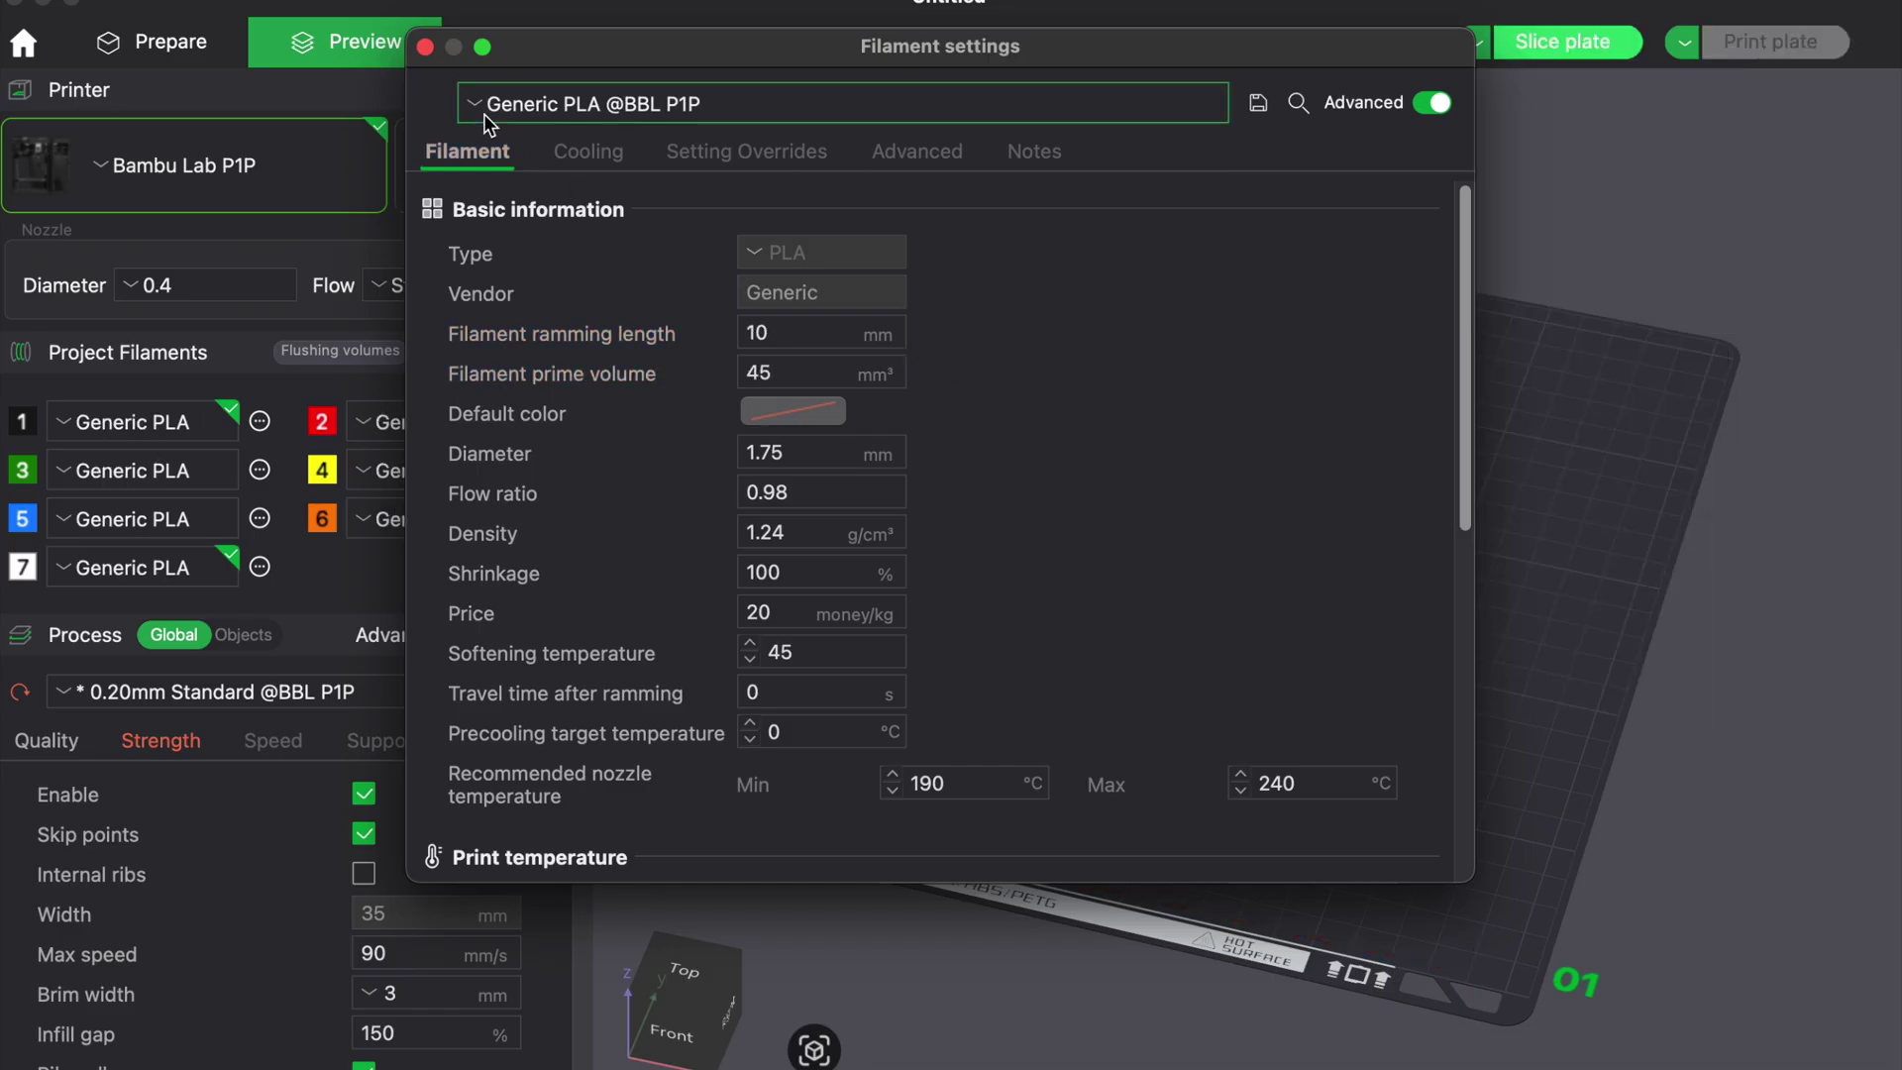
pyautogui.click(425, 47)
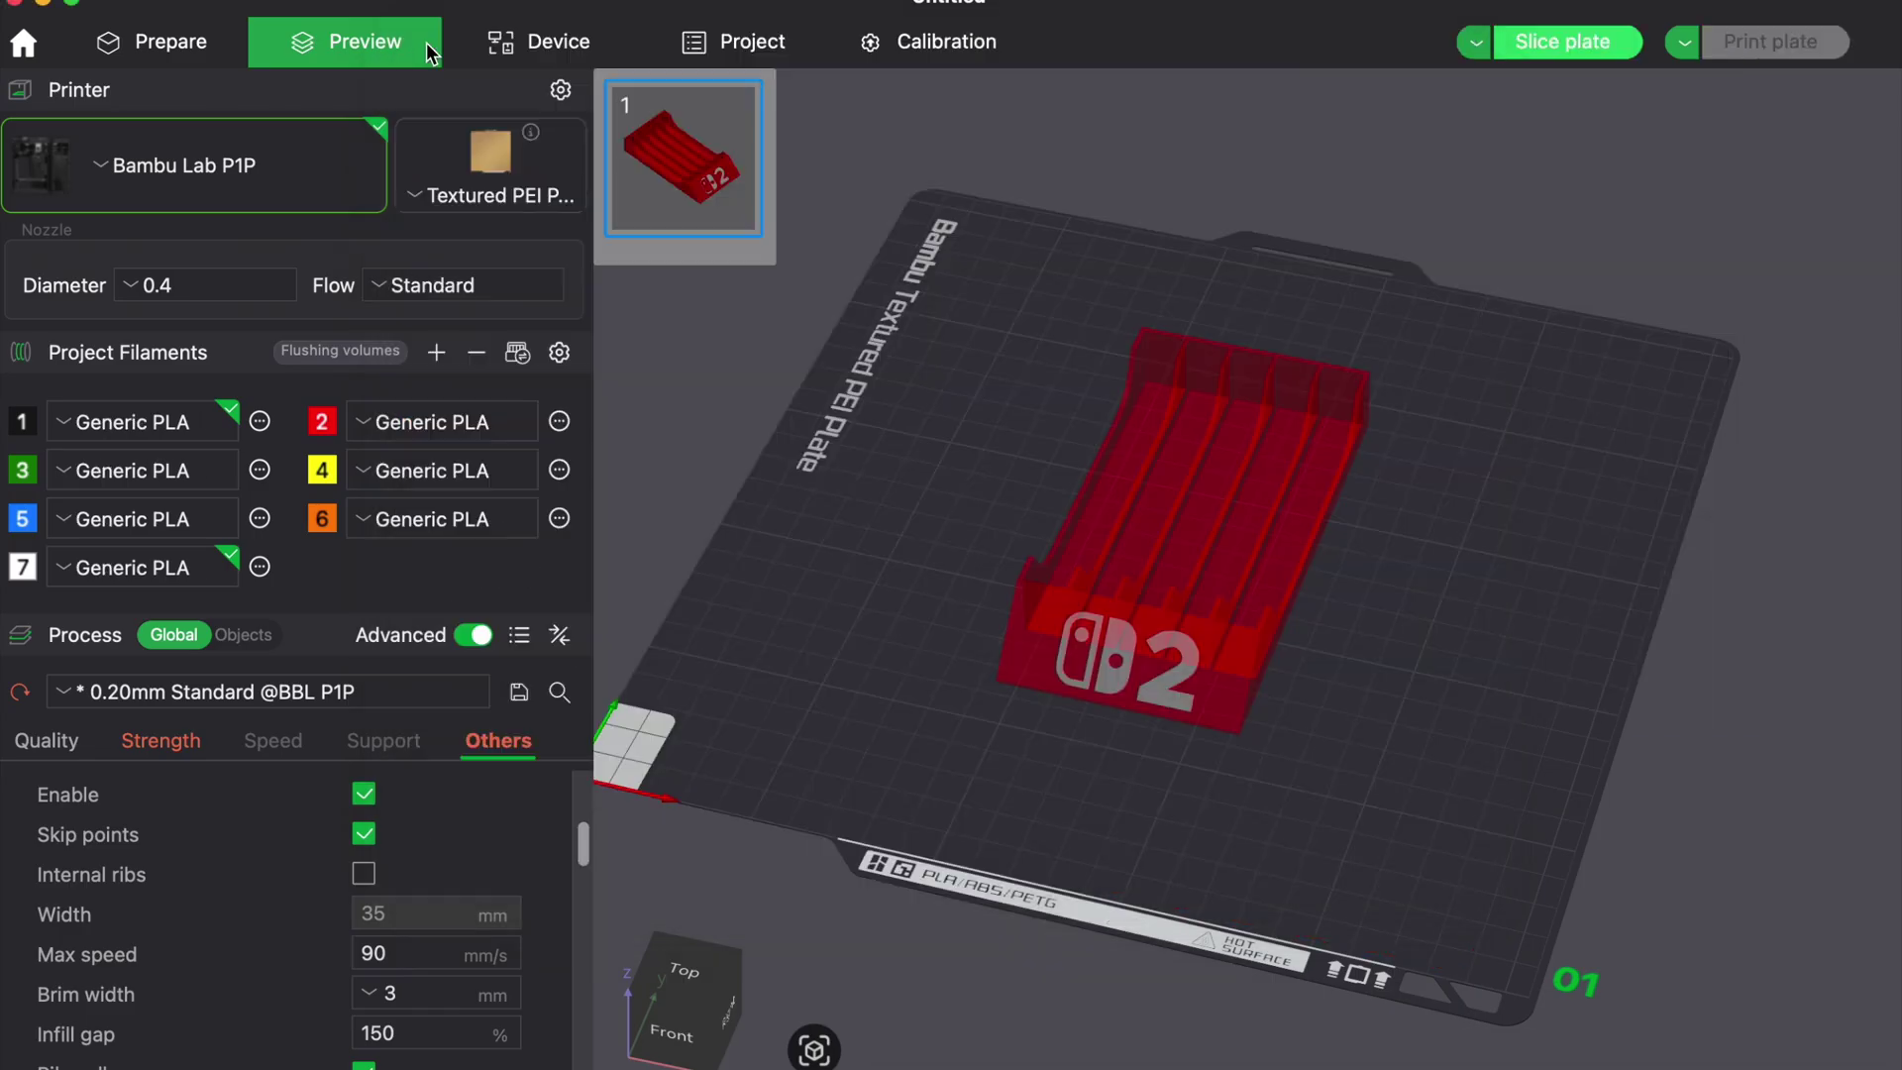
pyautogui.click(1564, 40)
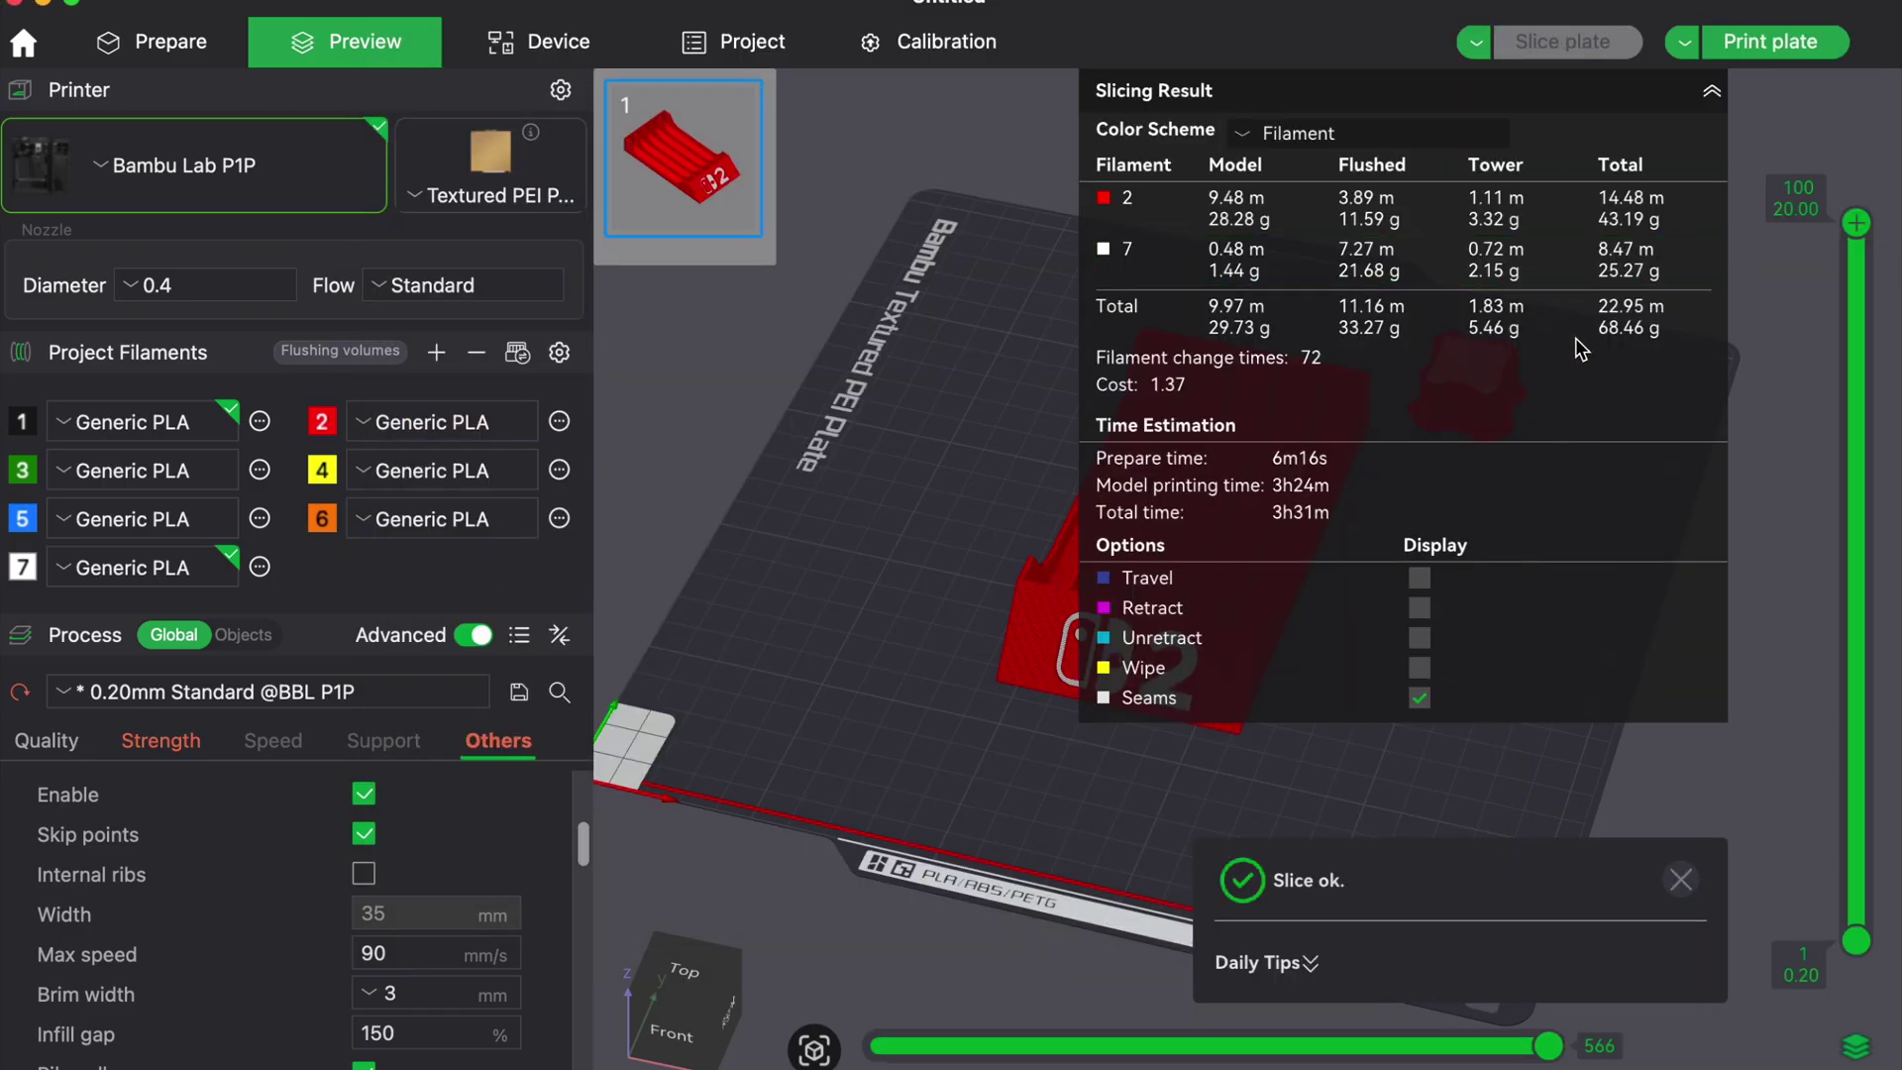